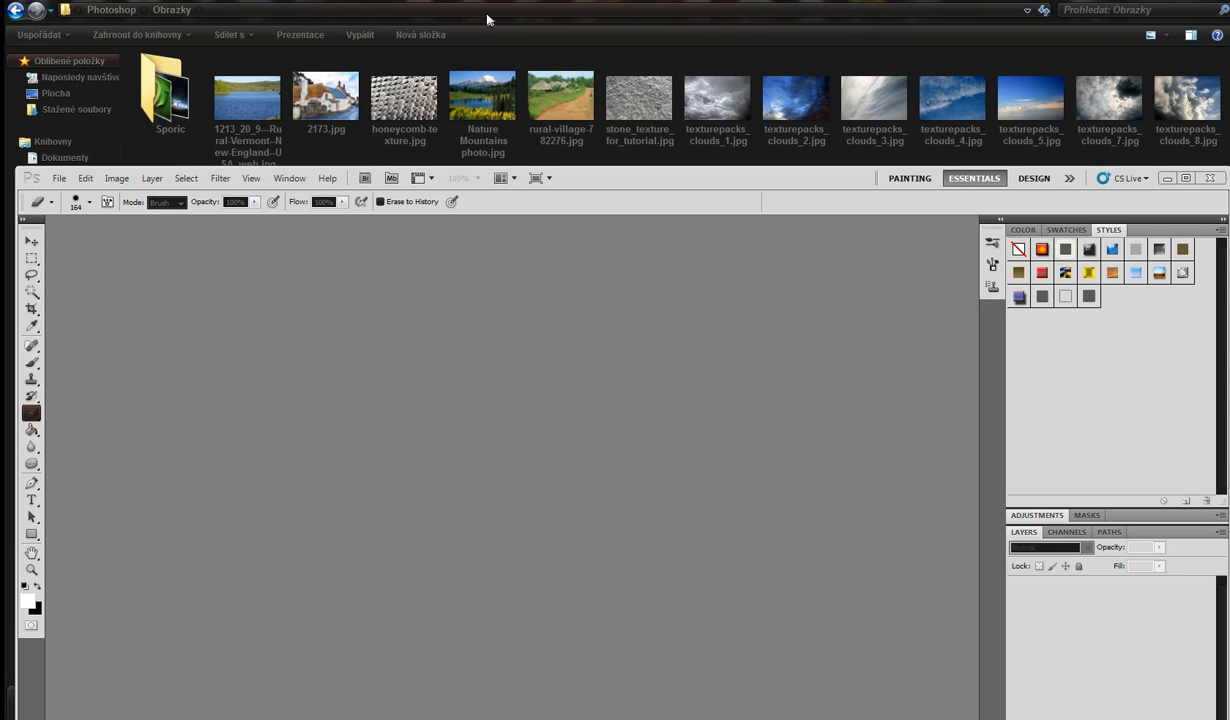
# Step: Open the image 2173.jpg from the Obrazky folder in Photoshop
pyautogui.click(327, 100)
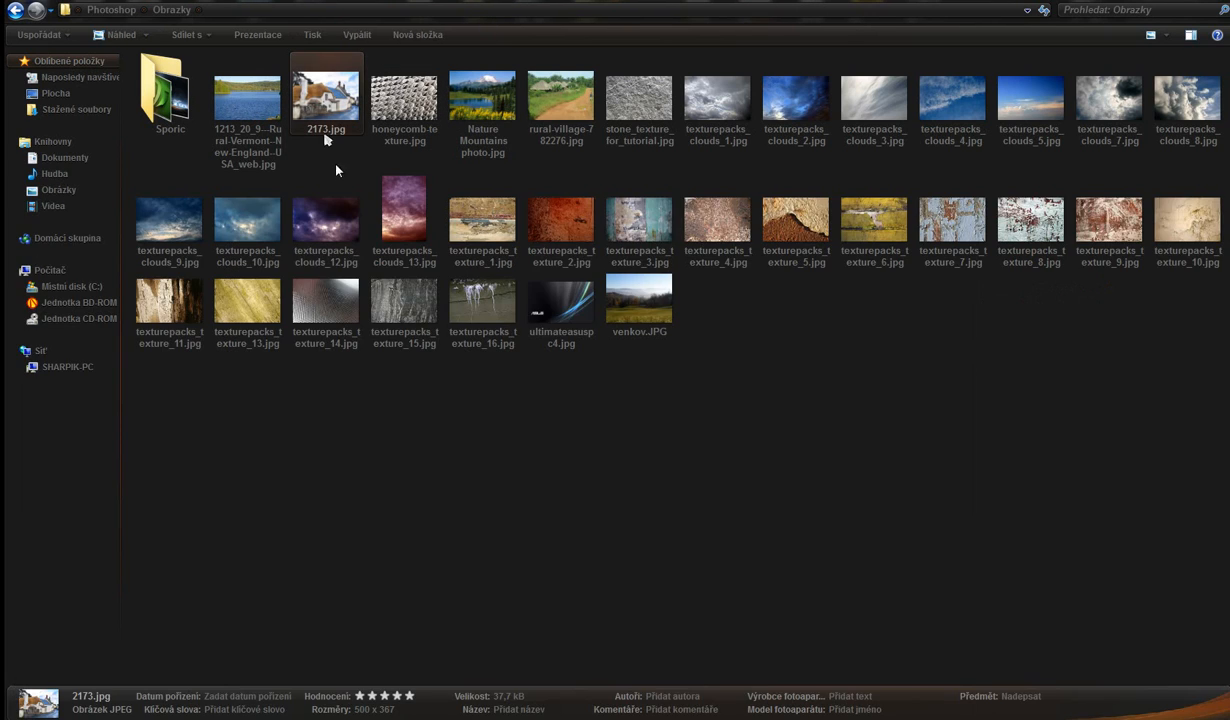
pyautogui.moveTo(327, 95); pyautogui.dragTo(423, 434)
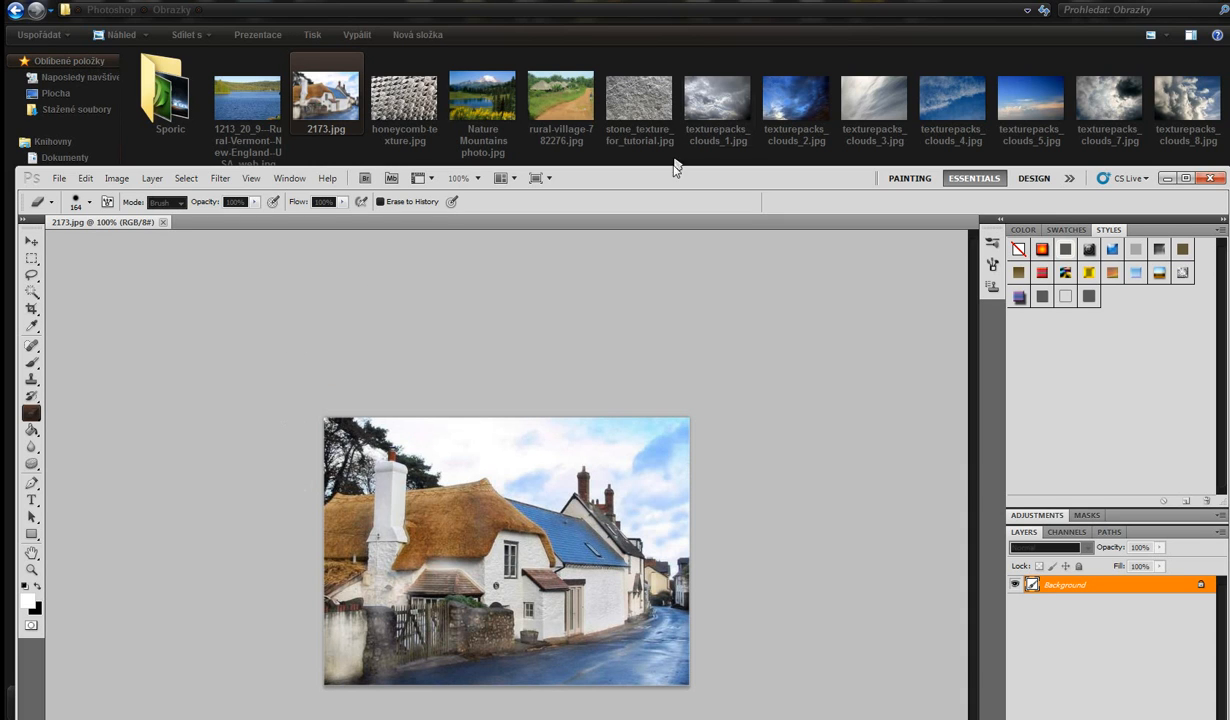
pyautogui.moveTo(674, 178); pyautogui.dragTo(670, 27)
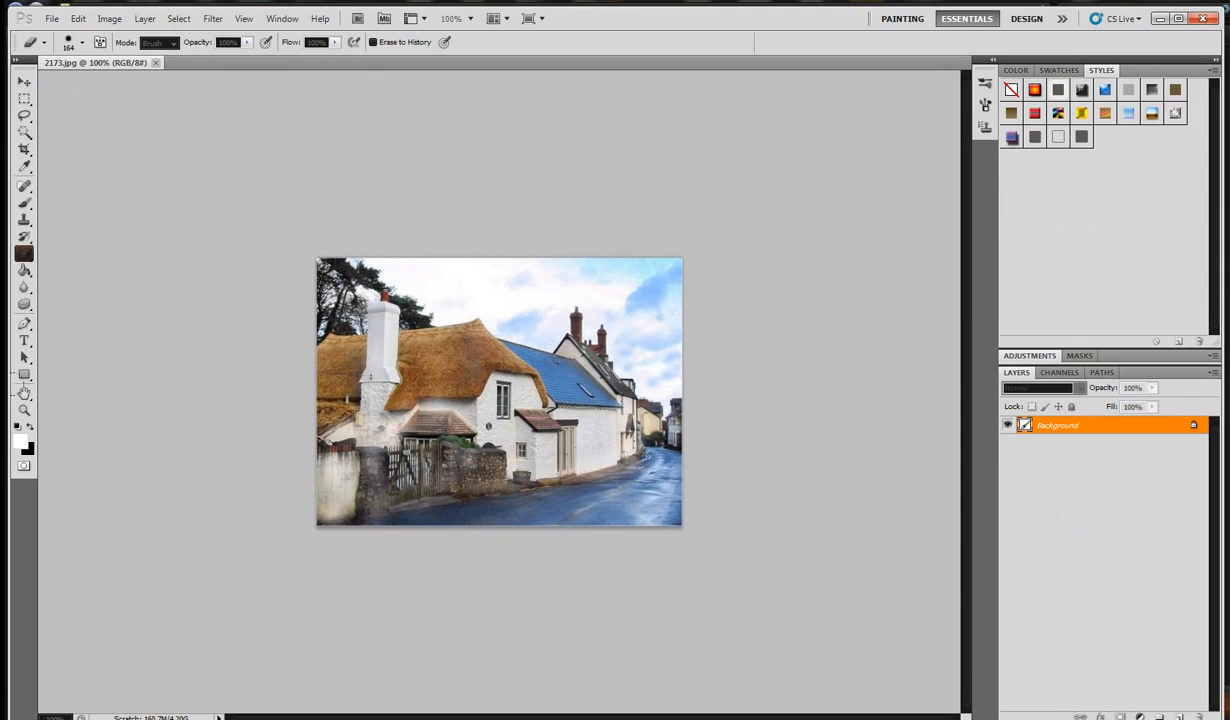
pyautogui.click(24, 409)
pyautogui.click(505, 362)
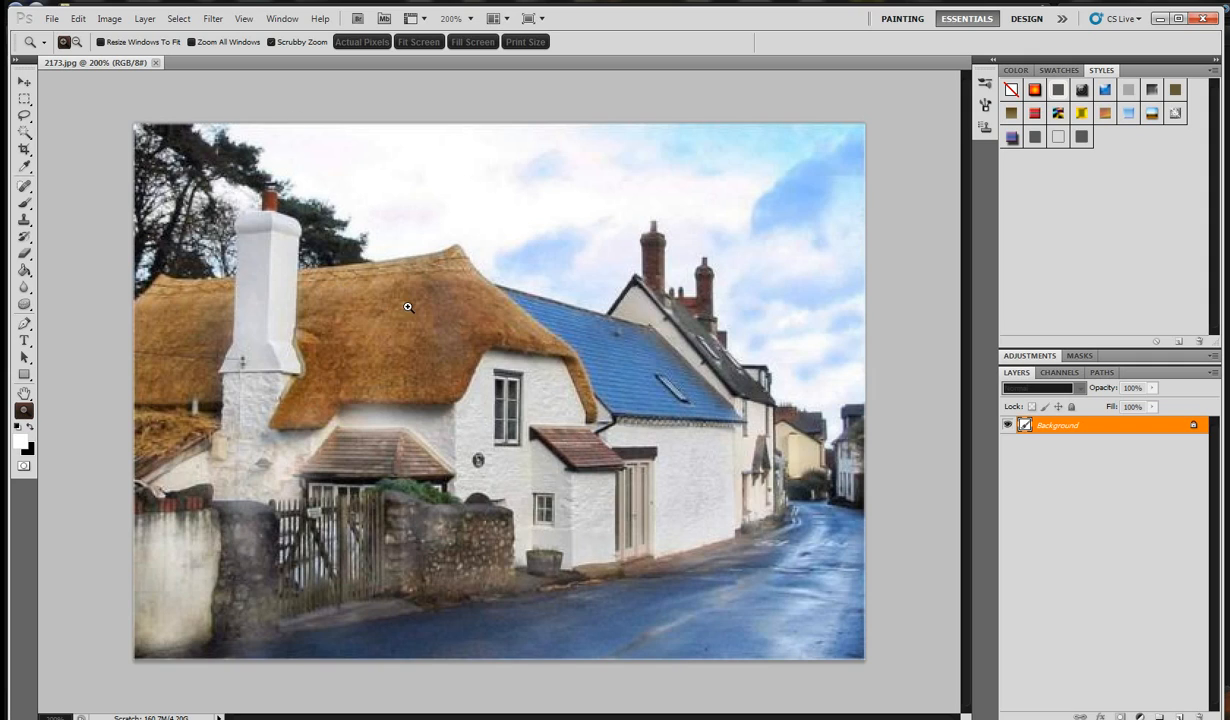
# Step: Draw a rectangular marquee selection around the brick chimneys and the sky above the blue roof
pyautogui.click(25, 82)
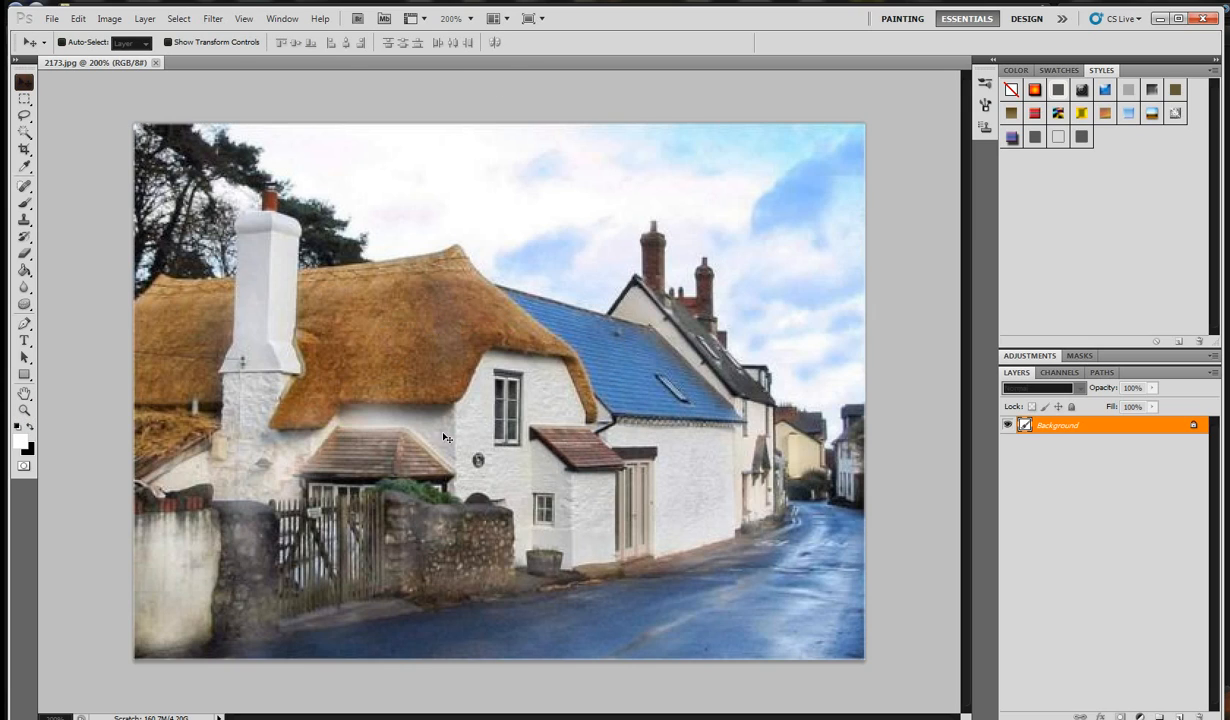
pyautogui.click(26, 101)
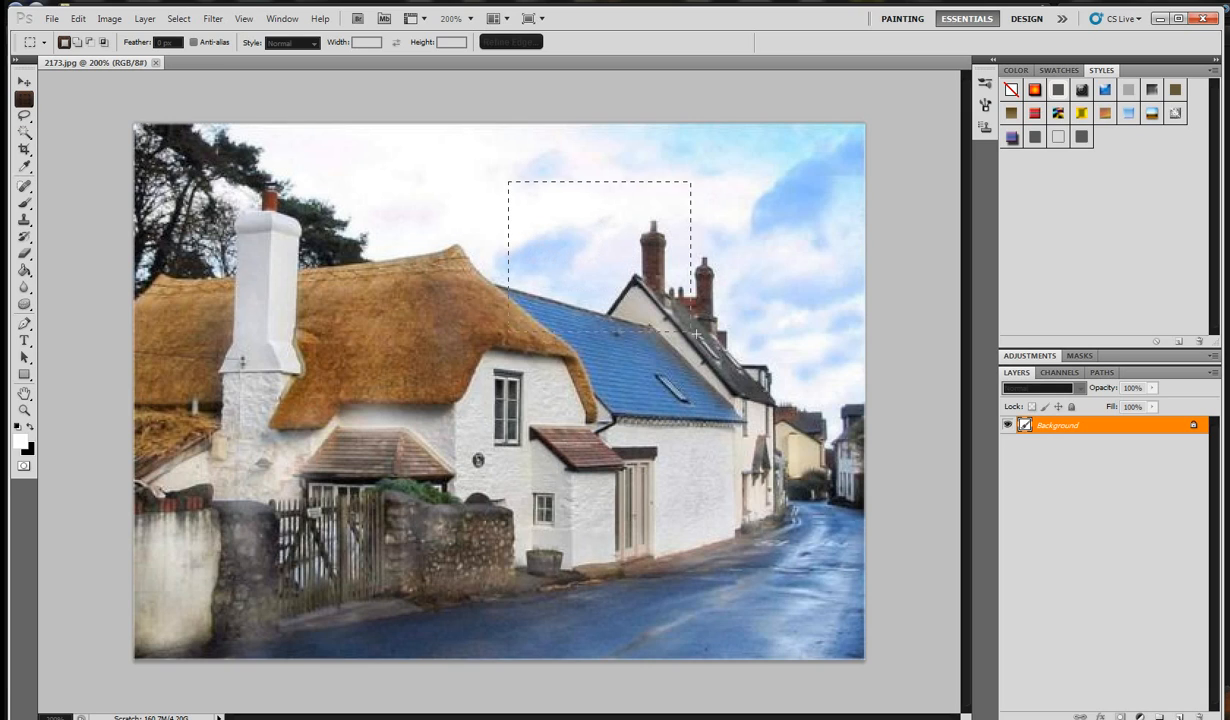
pyautogui.moveTo(738, 350); pyautogui.dragTo(738, 350)
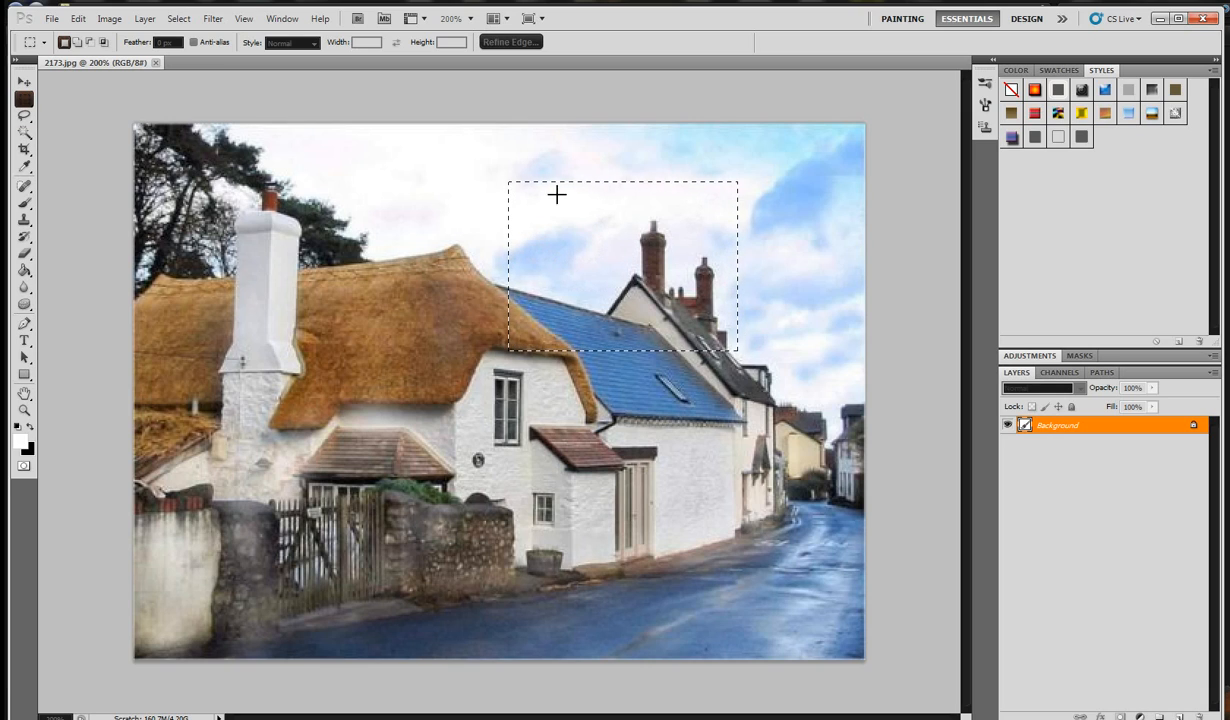
pyautogui.rightClick(25, 103)
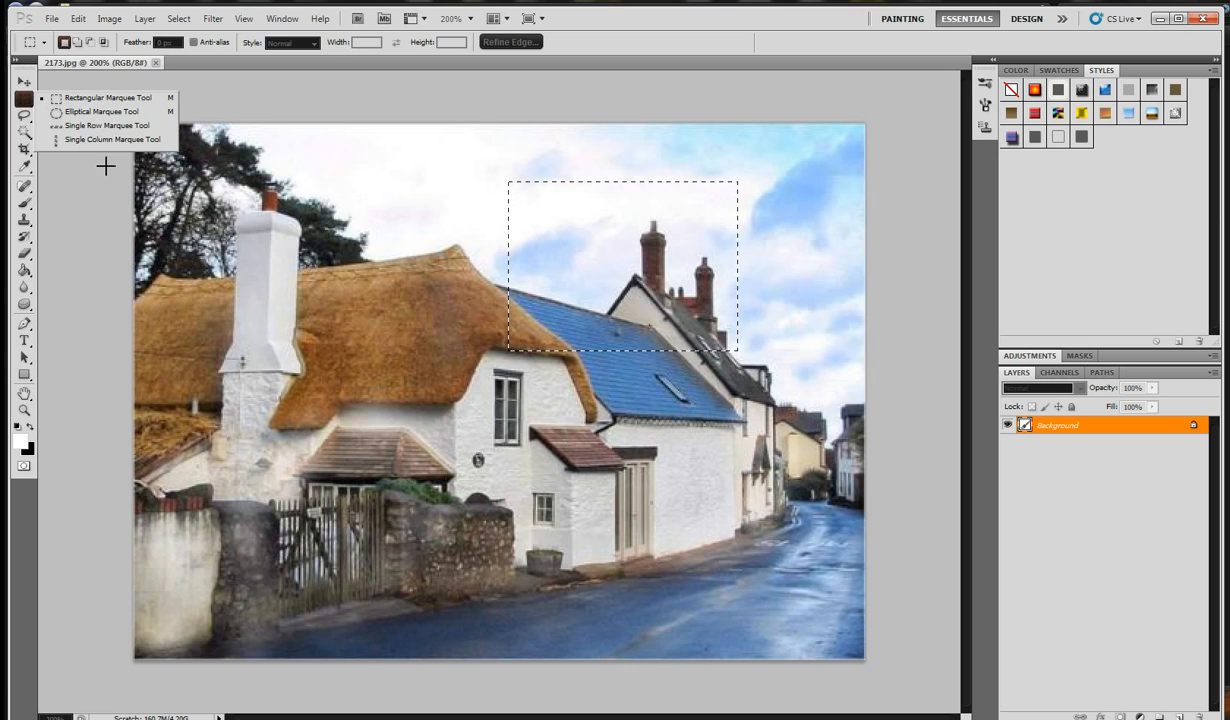
# Step: Add freehand Lasso selections above the thatched roof's ridge and along the right edge of the white chimney
pyautogui.click(25, 116)
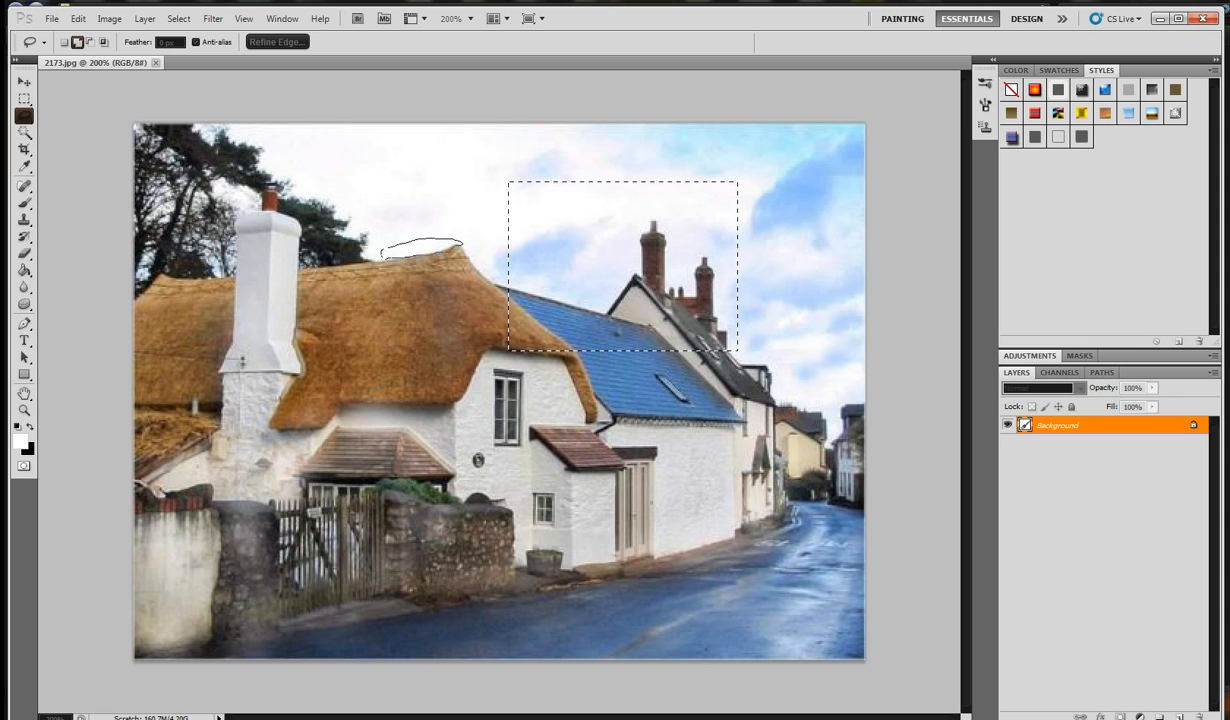
pyautogui.moveTo(383, 250); pyautogui.dragTo(381, 252)
pyautogui.click(24, 410)
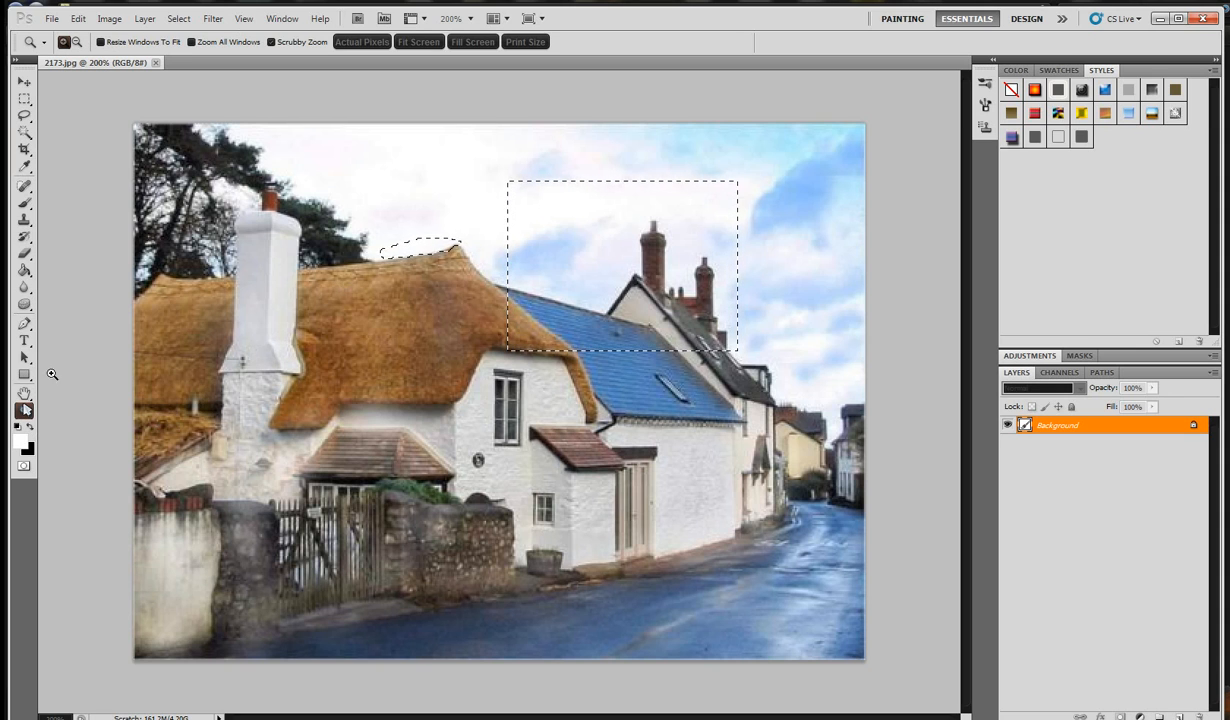
pyautogui.click(283, 253)
pyautogui.click(283, 253)
pyautogui.click(283, 253)
pyautogui.click(24, 119)
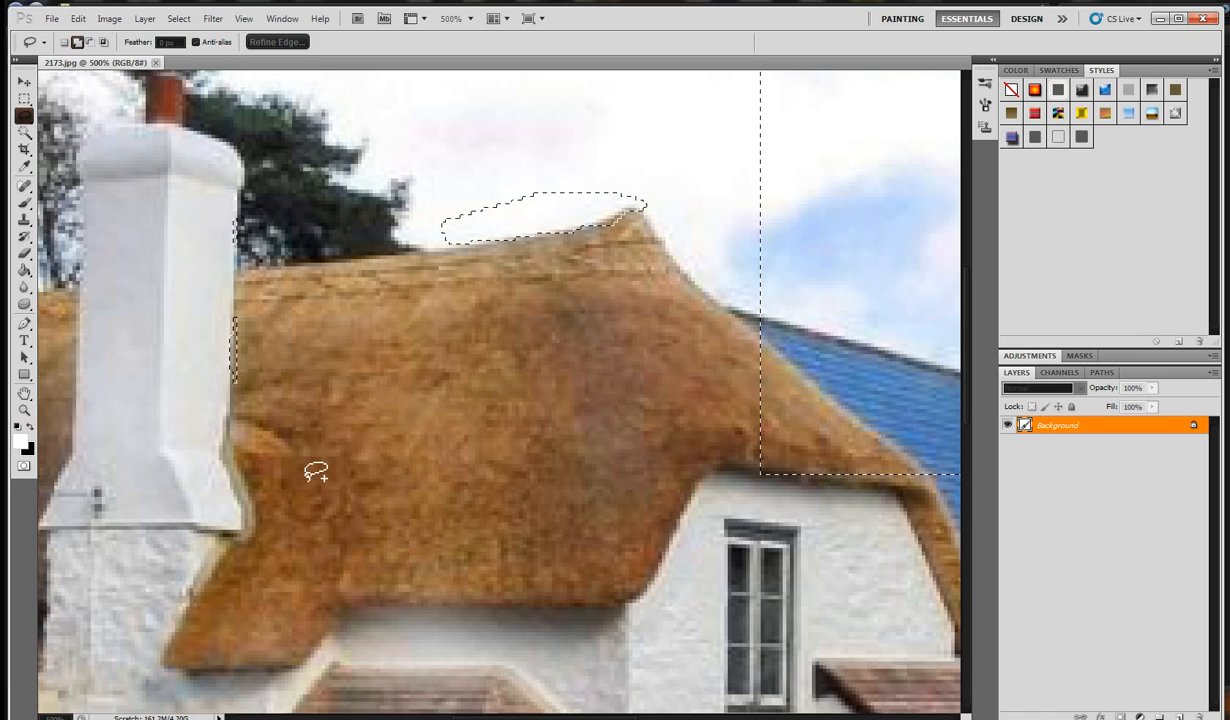
# Step: Clear all marquee and lasso selections from the image
pyautogui.click(24, 409)
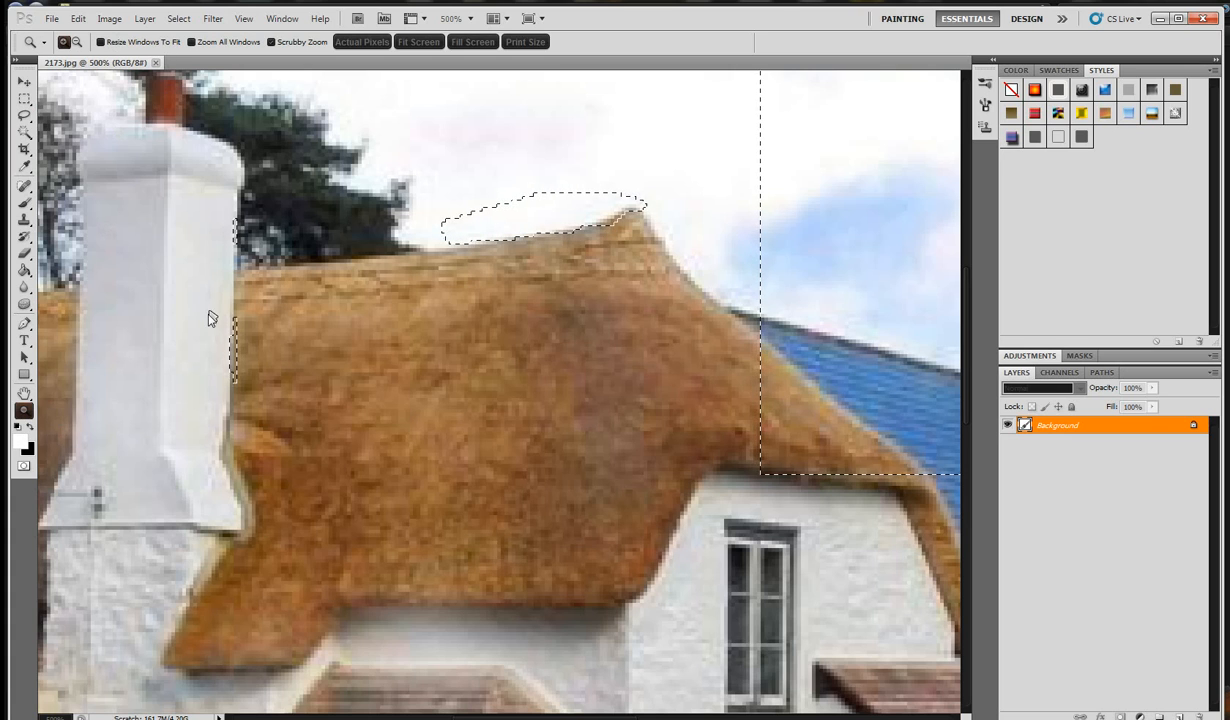
pyautogui.keyDown('alt'); pyautogui.click(210, 318); pyautogui.keyUp('alt')
pyautogui.click(179, 18)
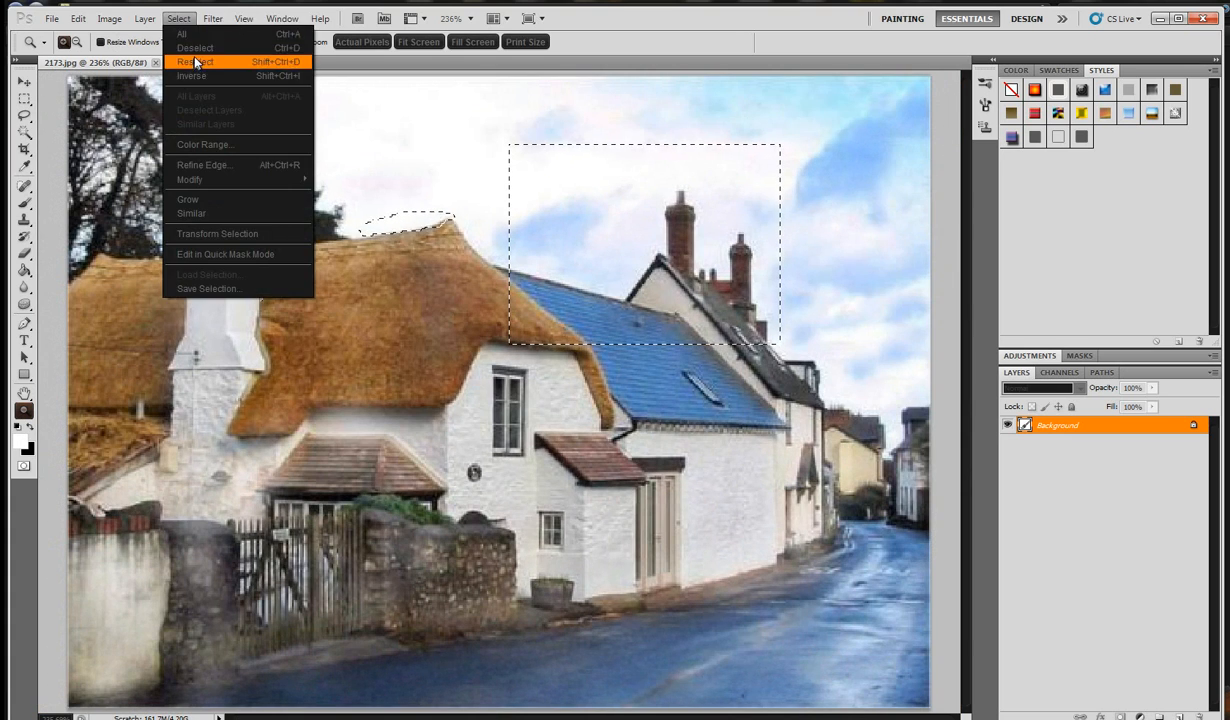
pyautogui.click(186, 47)
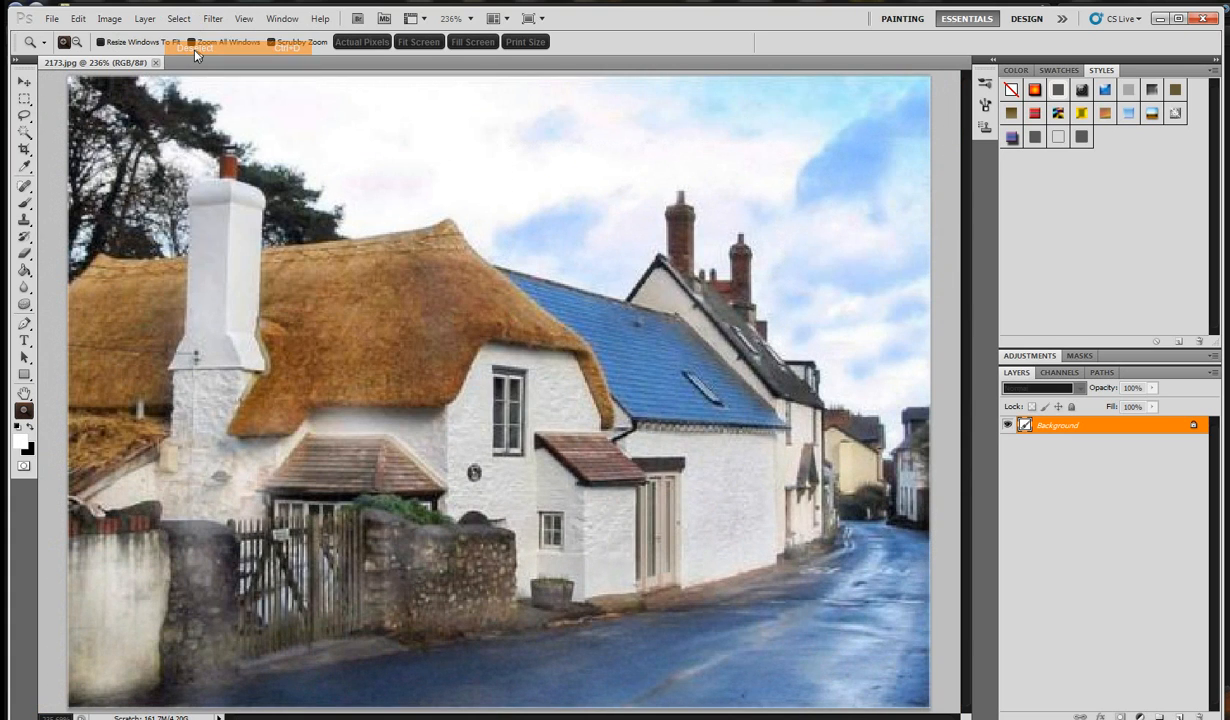
# Step: Outline a patch of sky above the thatched roof's peak with the Polygonal Lasso, and deselect it
pyautogui.click(24, 116)
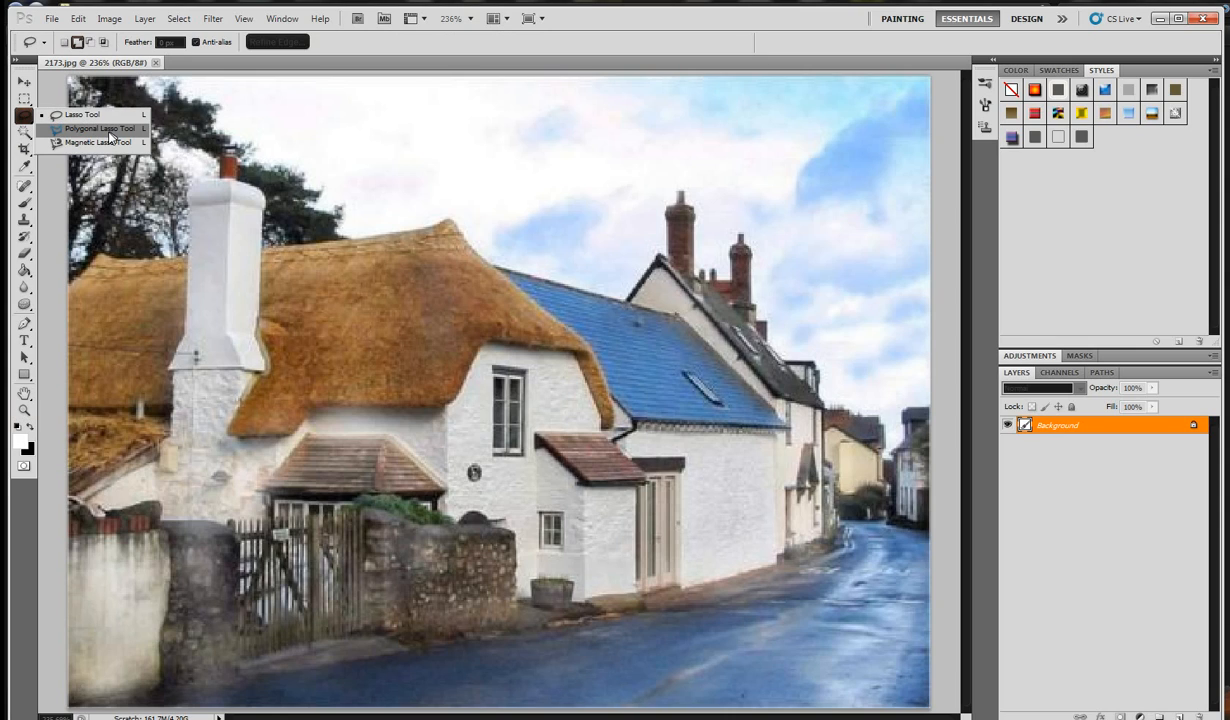
pyautogui.click(110, 131)
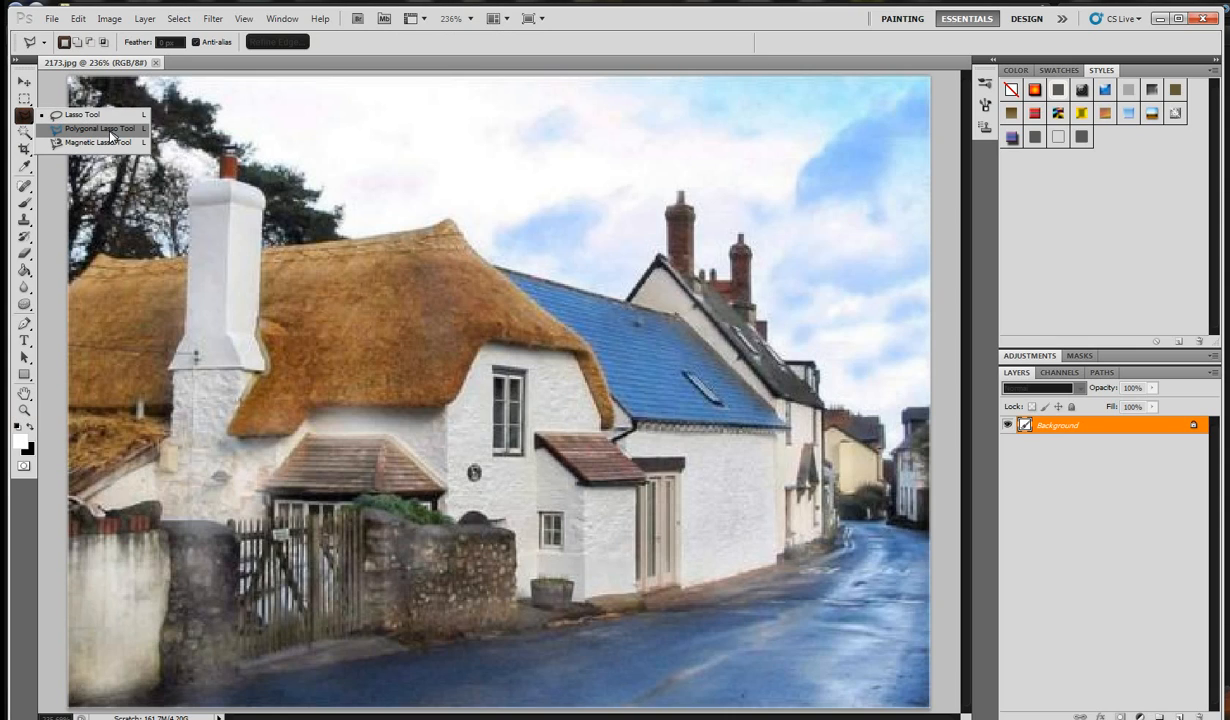
pyautogui.click(350, 239)
pyautogui.click(445, 222)
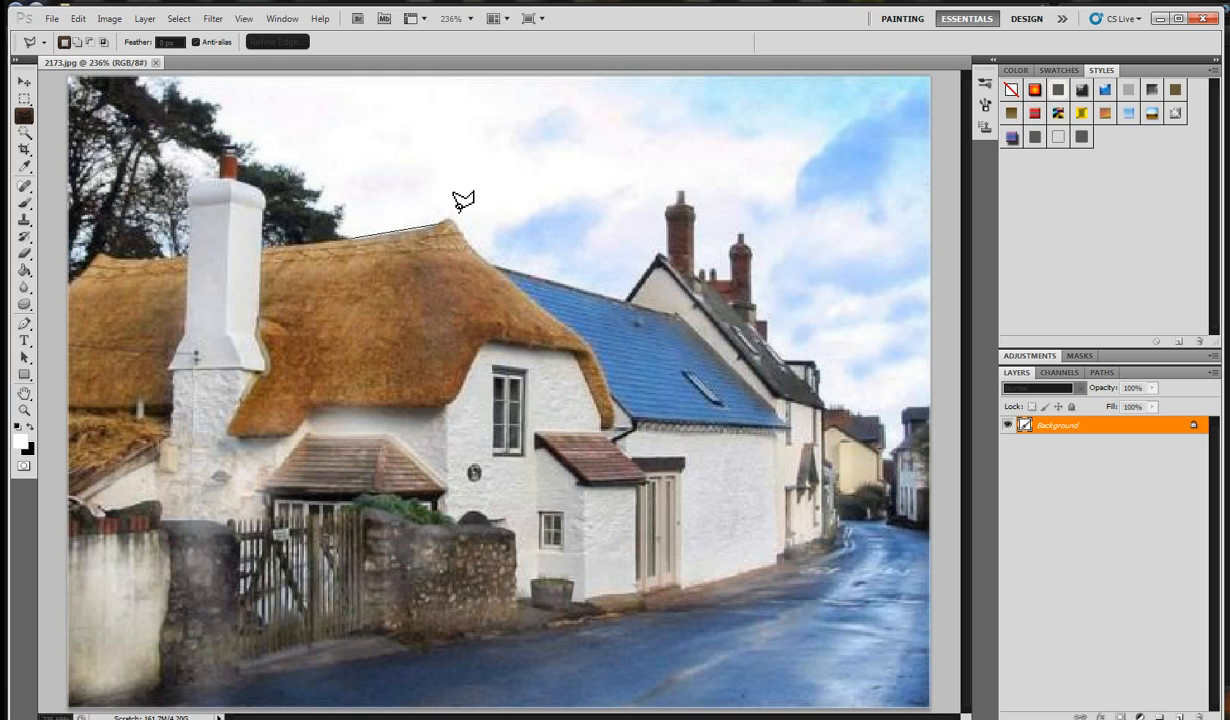
pyautogui.click(463, 182)
pyautogui.click(575, 200)
pyautogui.click(647, 130)
pyautogui.click(513, 118)
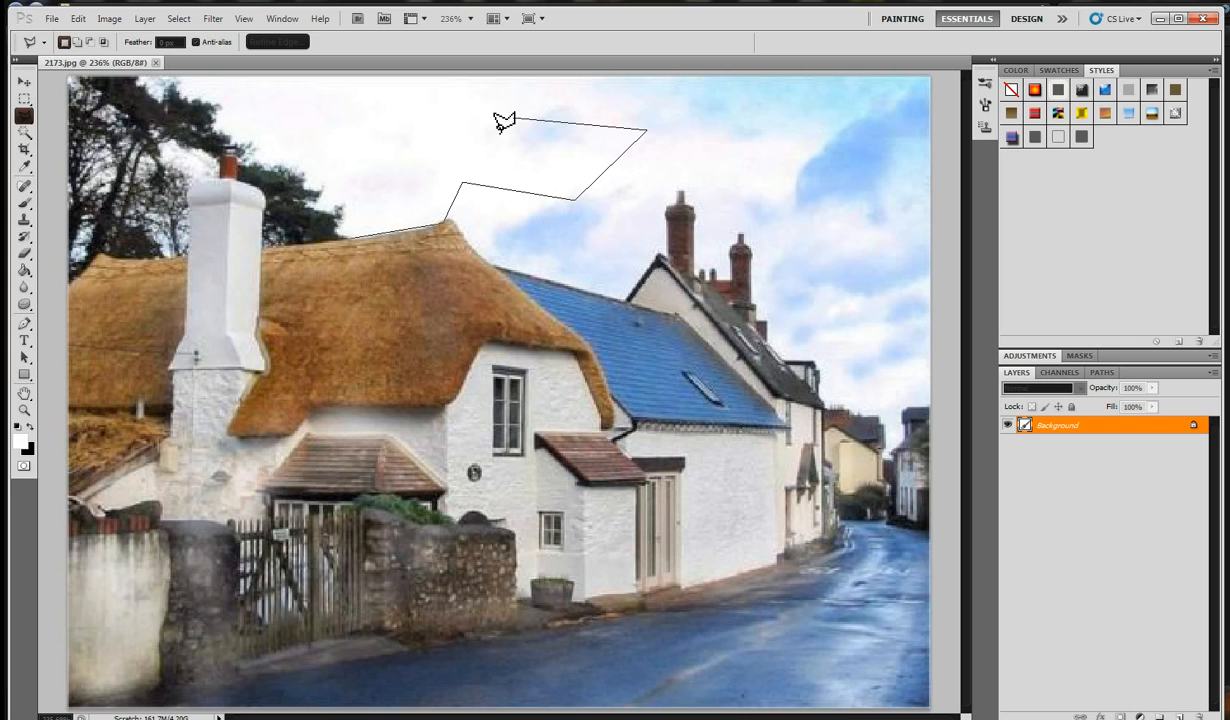
pyautogui.click(395, 153)
pyautogui.click(353, 238)
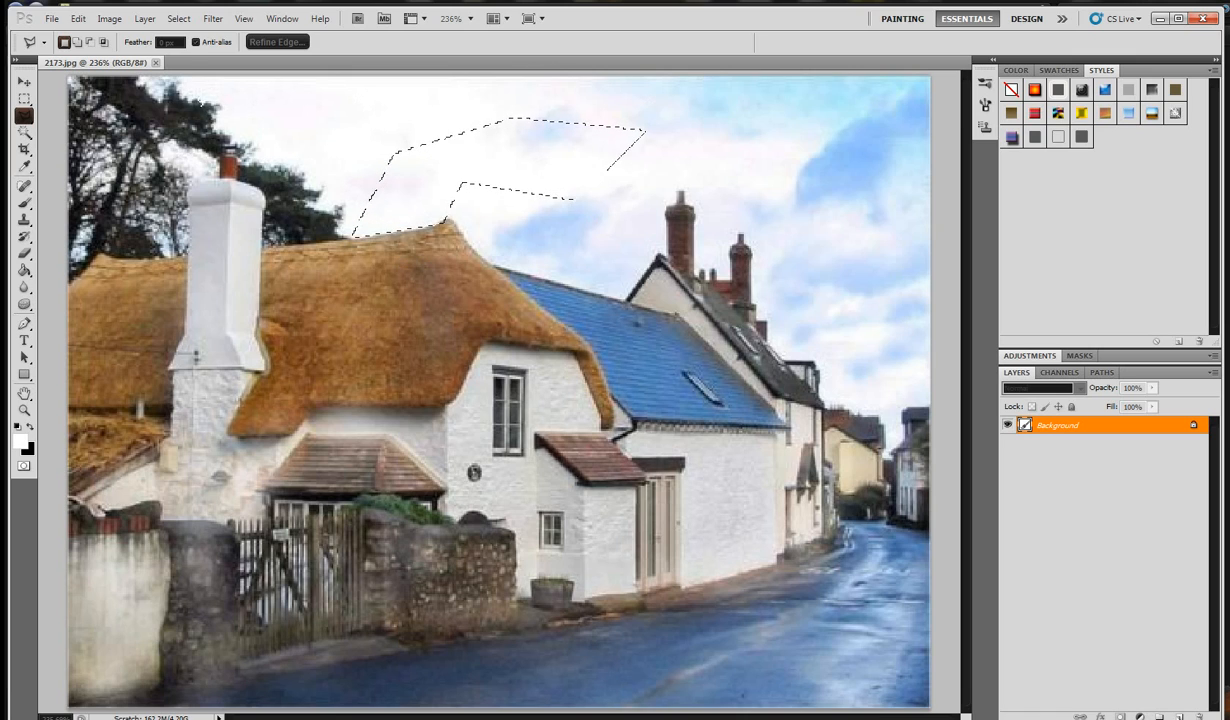
pyautogui.click(179, 19)
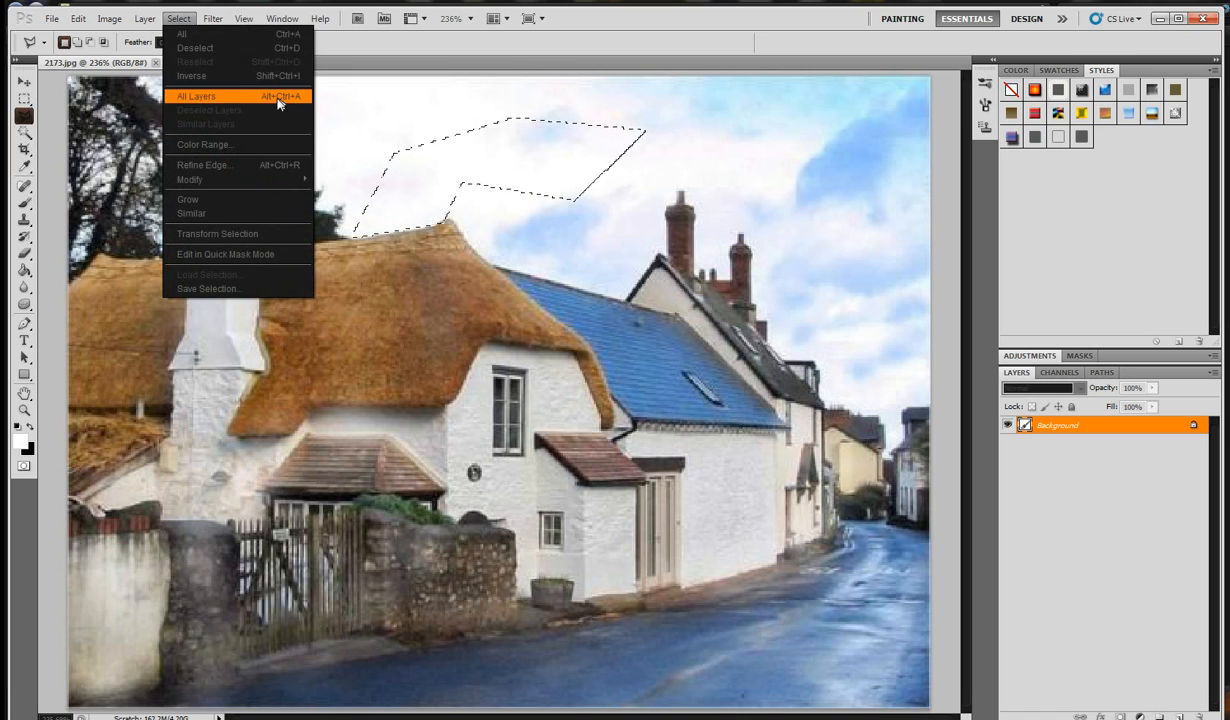
pyautogui.click(208, 50)
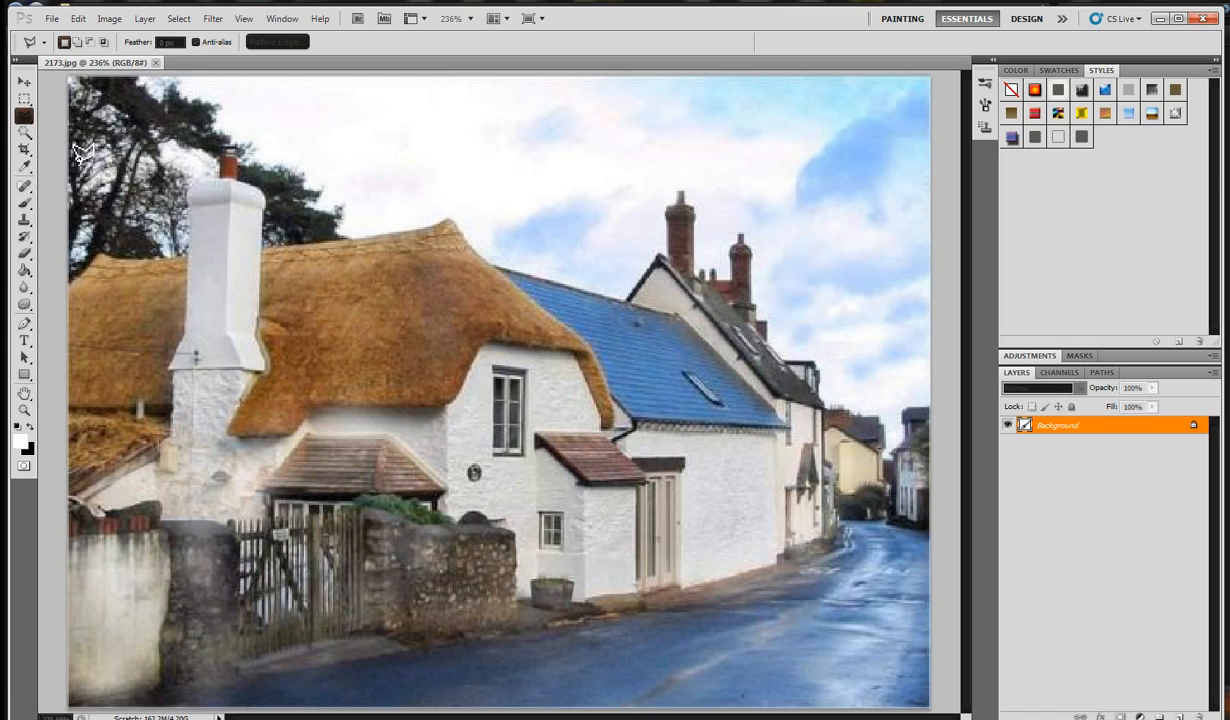
# Step: Trace the thatched and blue roof edges with the Magnetic Lasso, closing the outline through the sky above
pyautogui.click(24, 115)
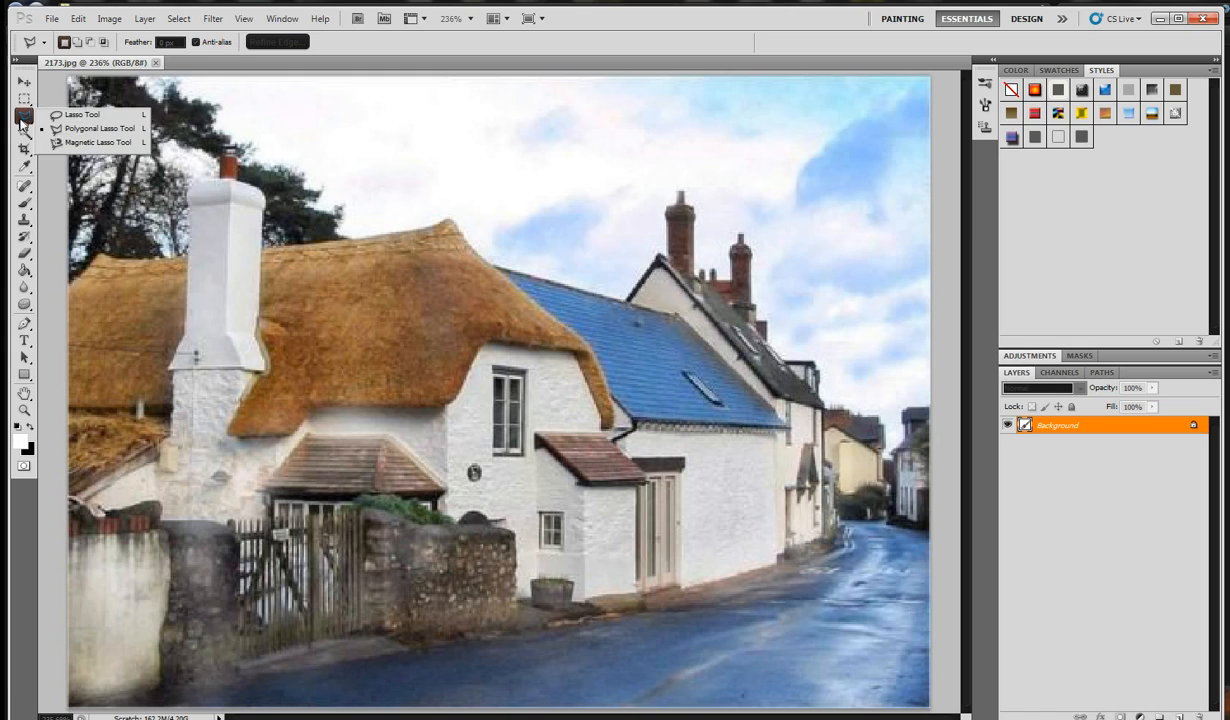
pyautogui.click(117, 143)
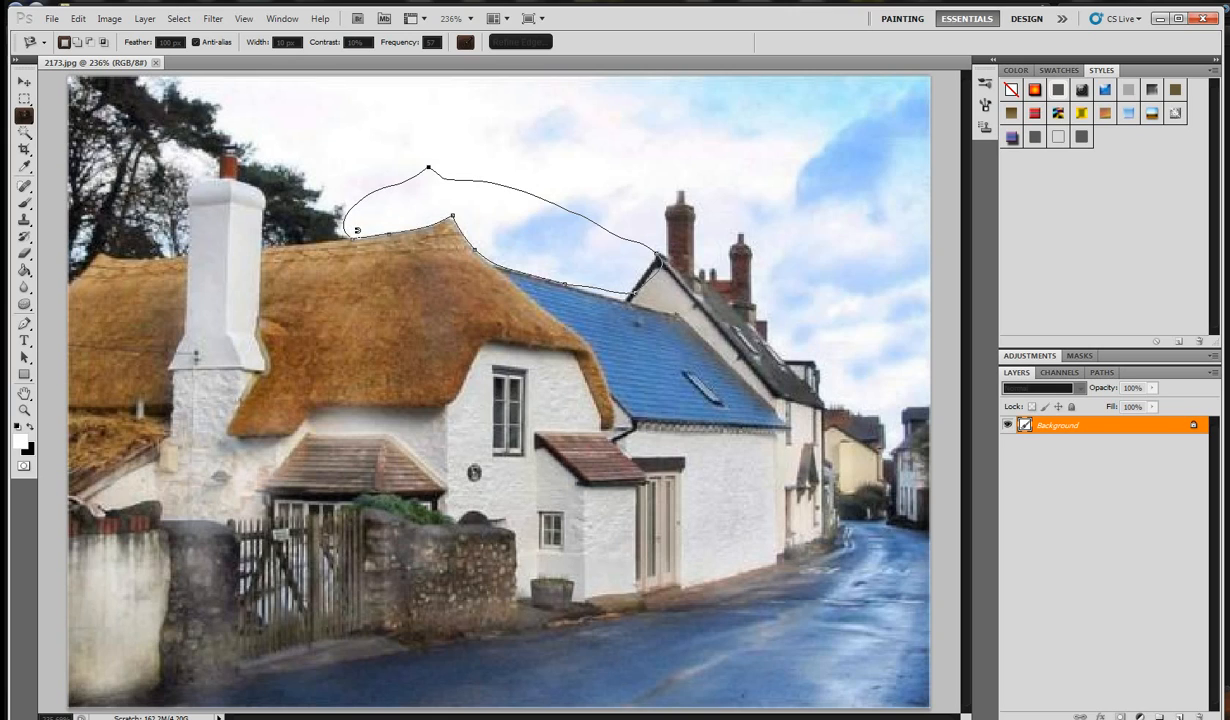
pyautogui.click(357, 230)
pyautogui.click(618, 287)
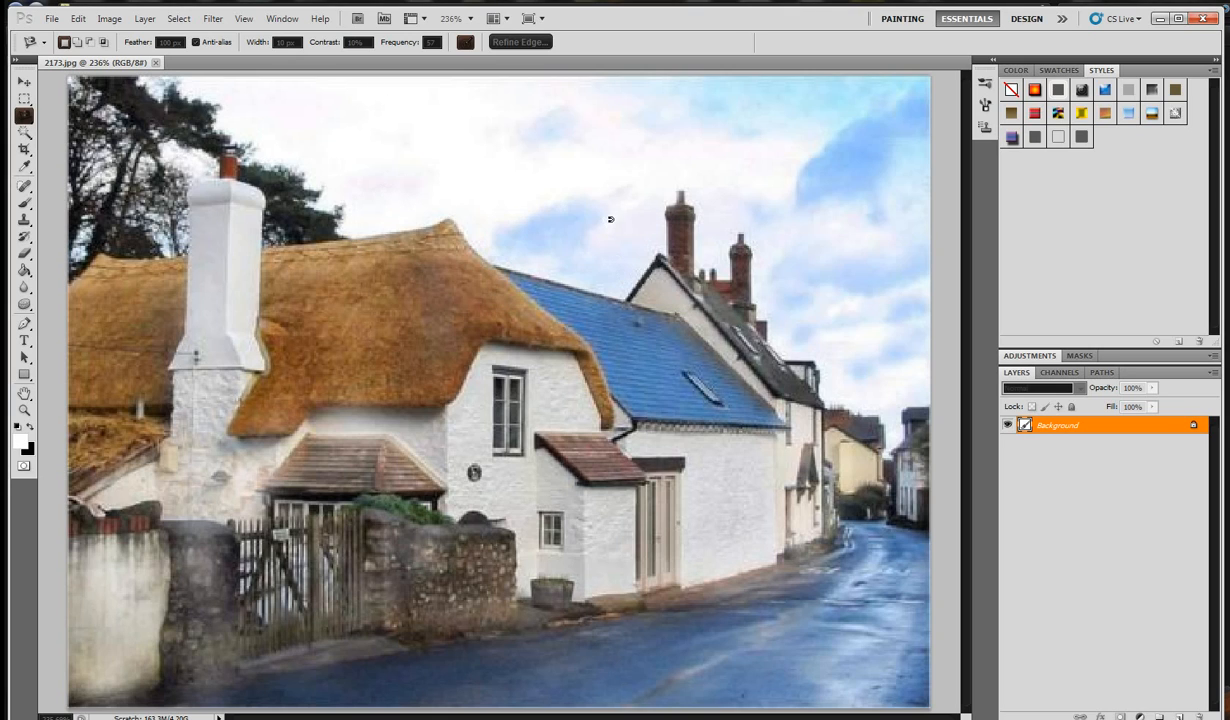
pyautogui.rightClick(25, 131)
pyautogui.rightClick(24, 117)
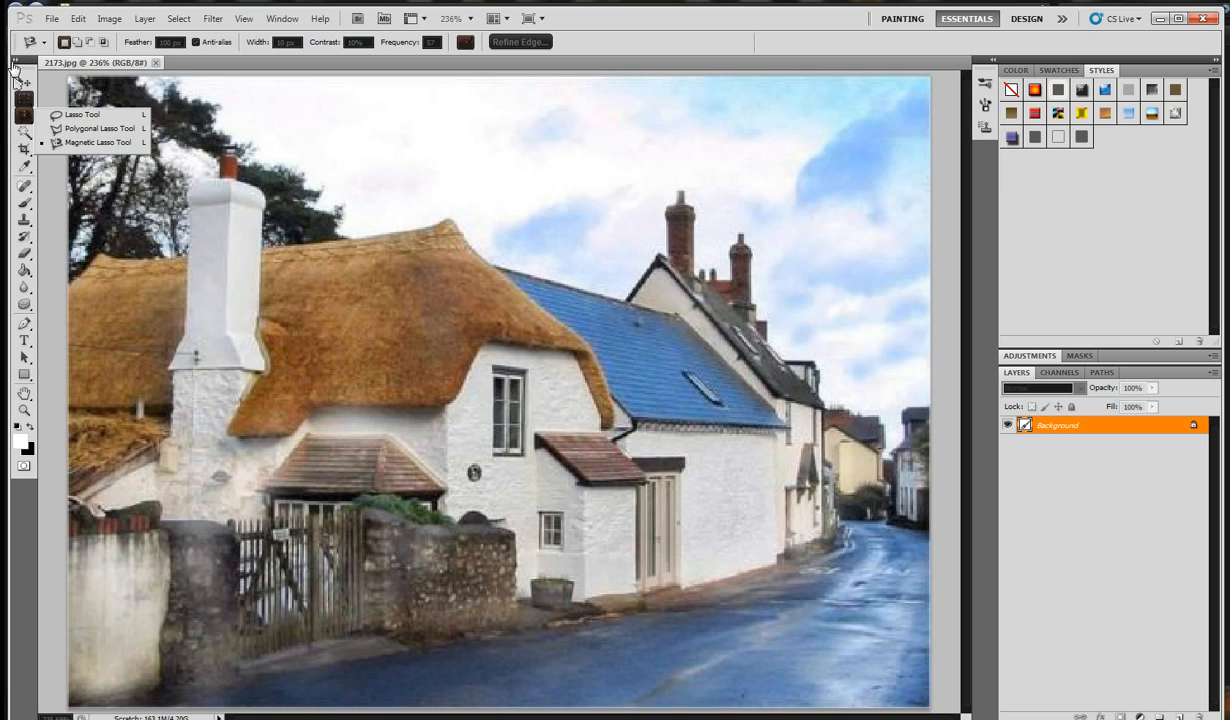
# Step: Select the white chimney using the Magic Wand with a higher tolerance, and clear that selection
pyautogui.click(24, 133)
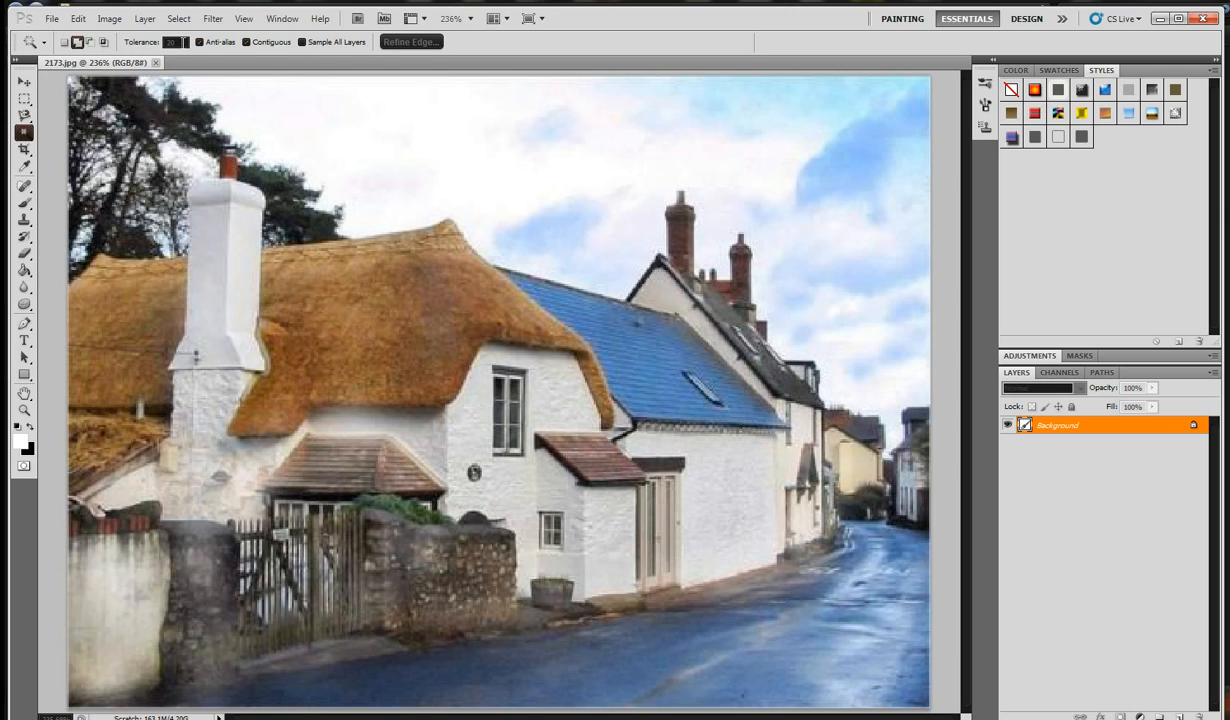
pyautogui.click(143, 44)
pyautogui.click(241, 262)
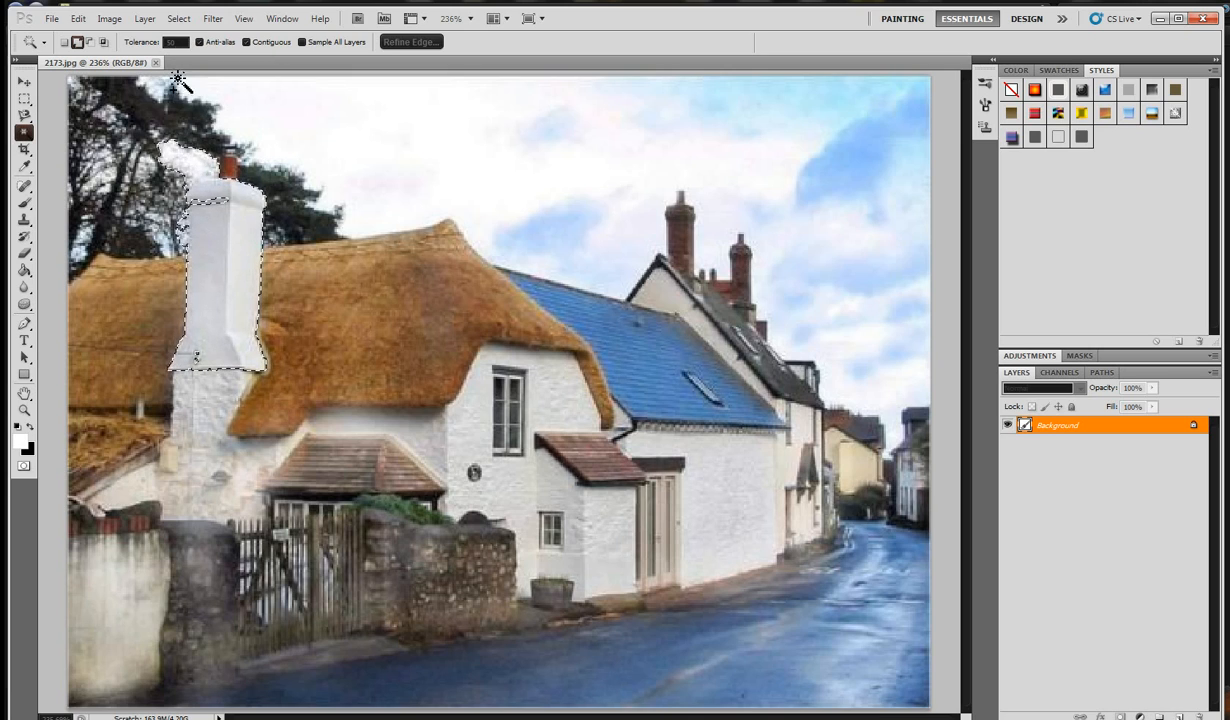
pyautogui.click(178, 18)
pyautogui.click(188, 49)
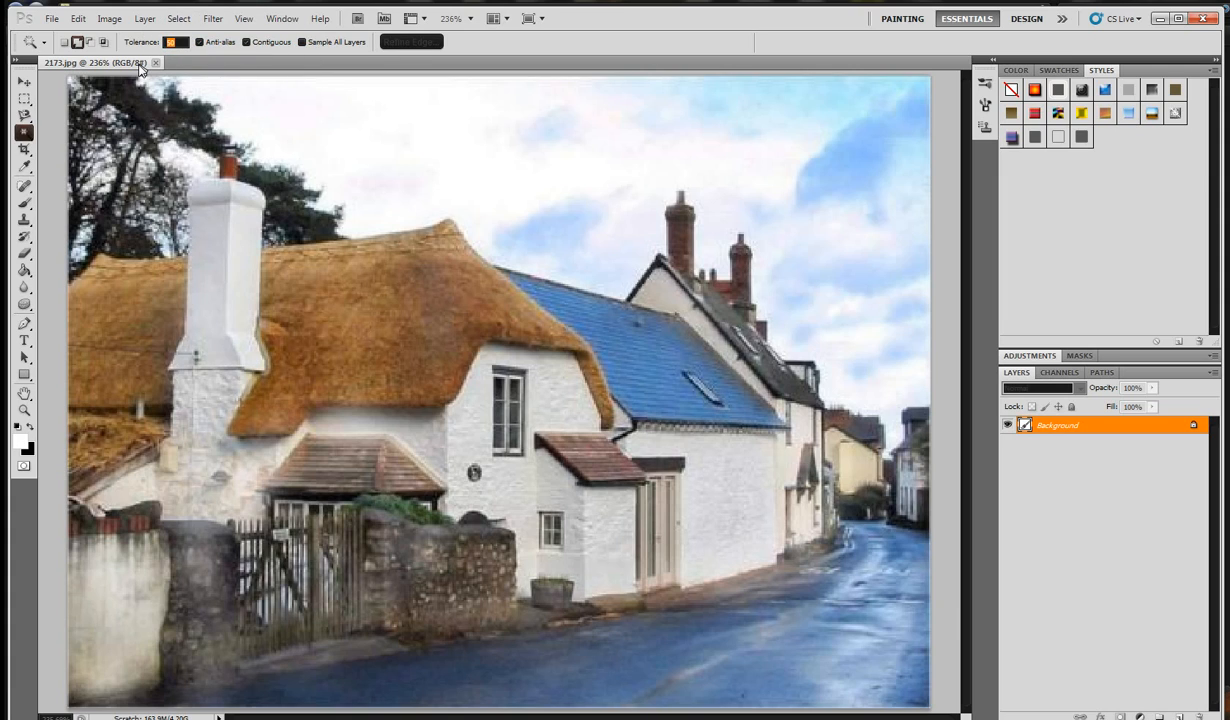
# Step: Build up a Magic Wand selection of the white chimney at a lower tolerance, undoing the last addition
pyautogui.click(254, 259)
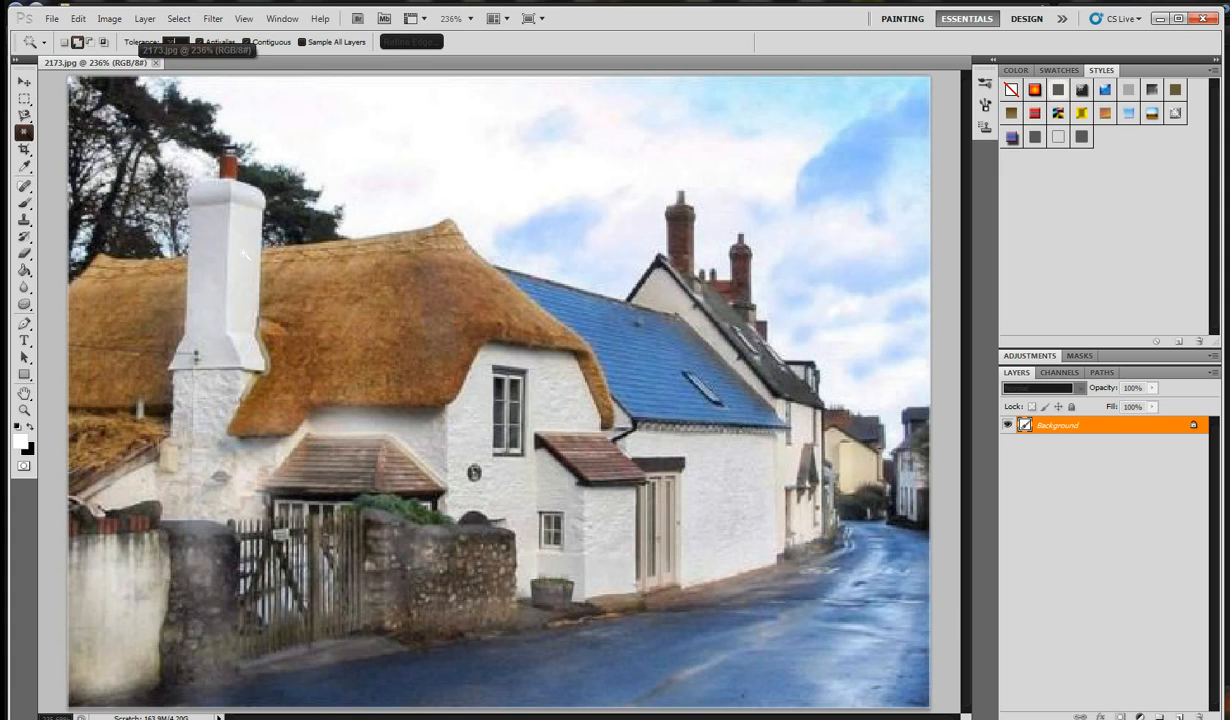
pyautogui.click(245, 257)
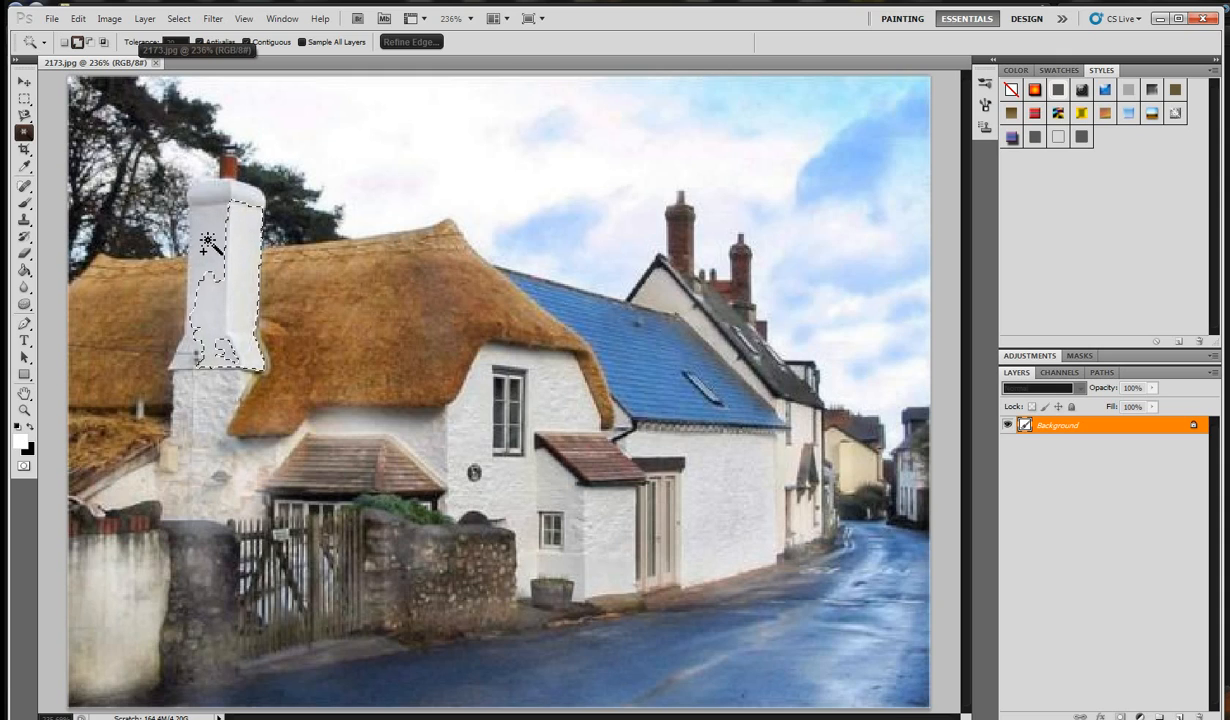
pyautogui.click(240, 195)
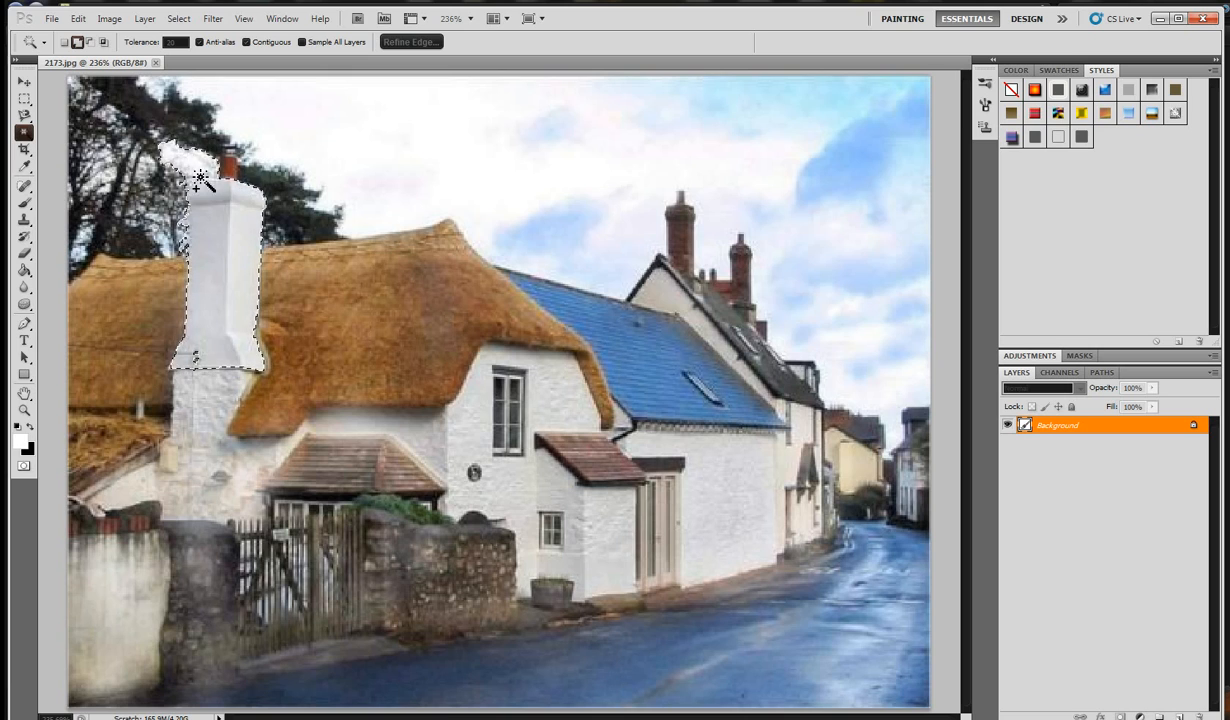
pyautogui.click(78, 18)
pyautogui.click(90, 36)
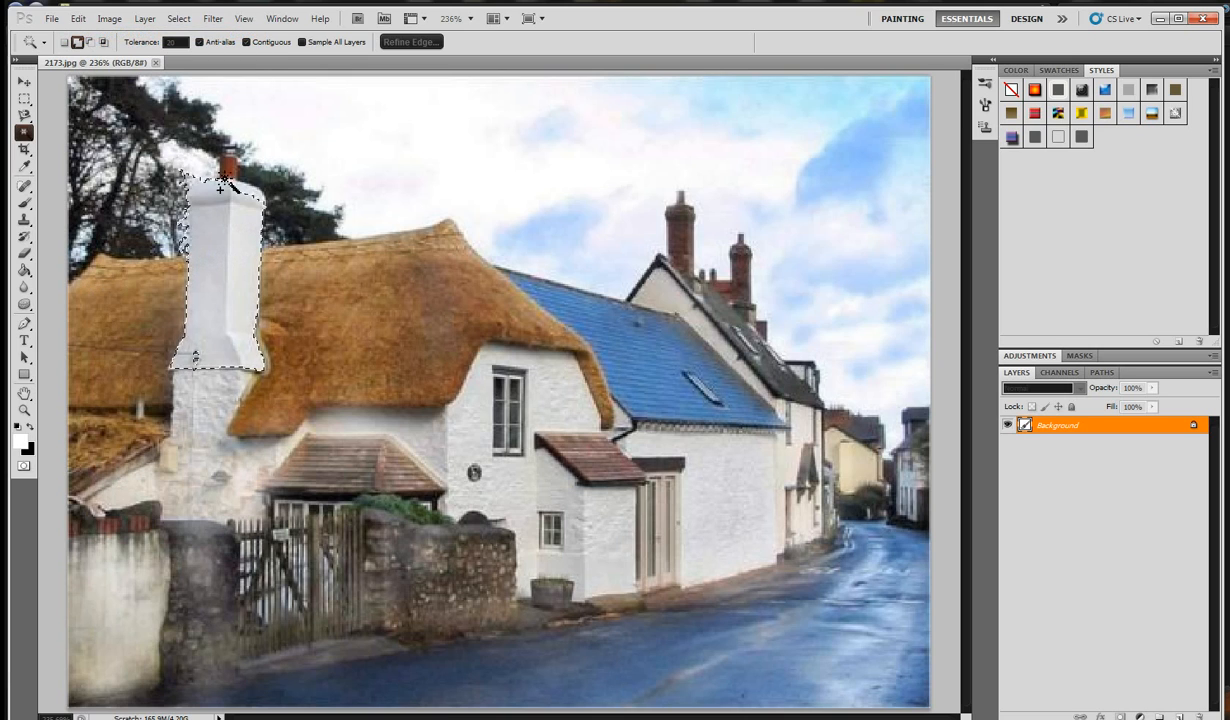
# Step: Subtract the upper-right part of the white chimney's cap from the selection with the freehand Lasso
pyautogui.moveTo(23, 114); pyautogui.dragTo(60, 123)
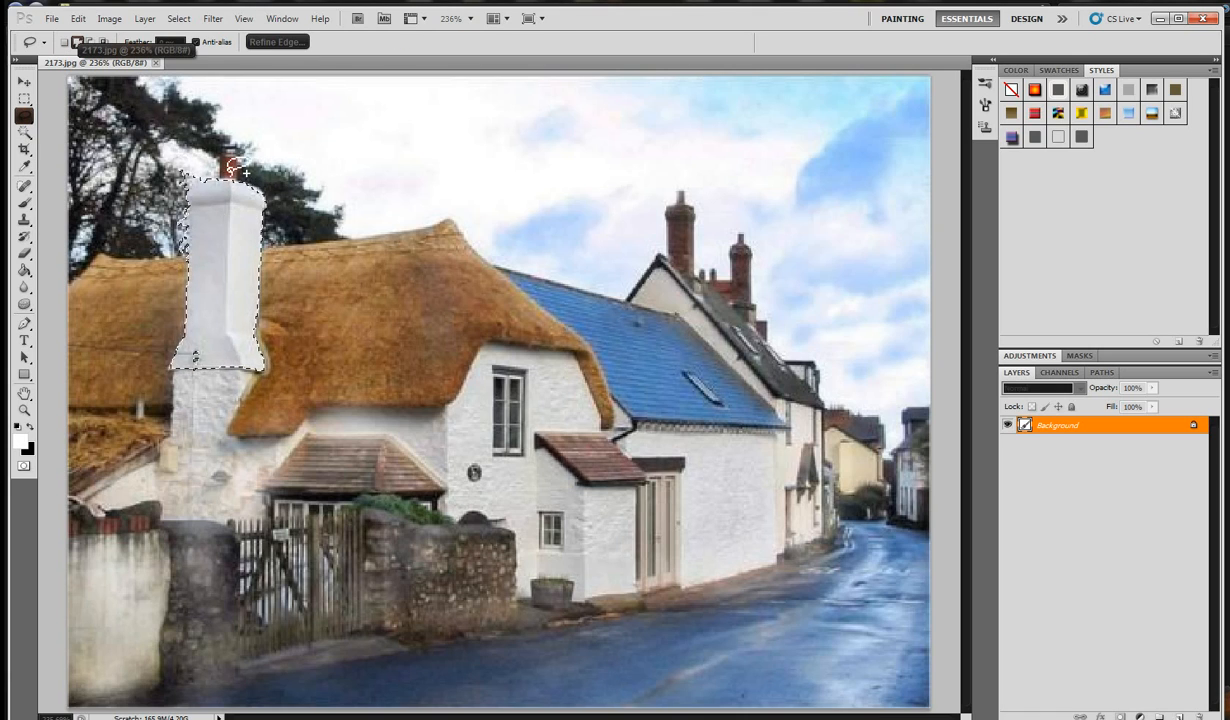
pyautogui.click(91, 42)
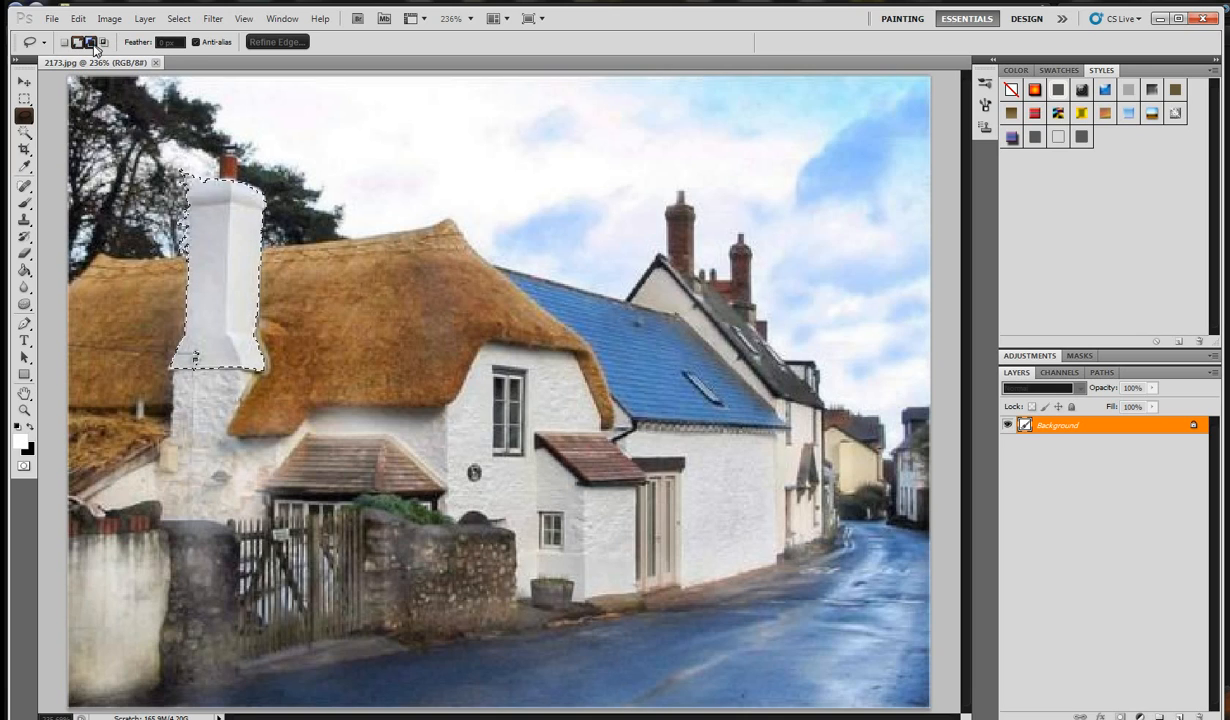
pyautogui.click(91, 42)
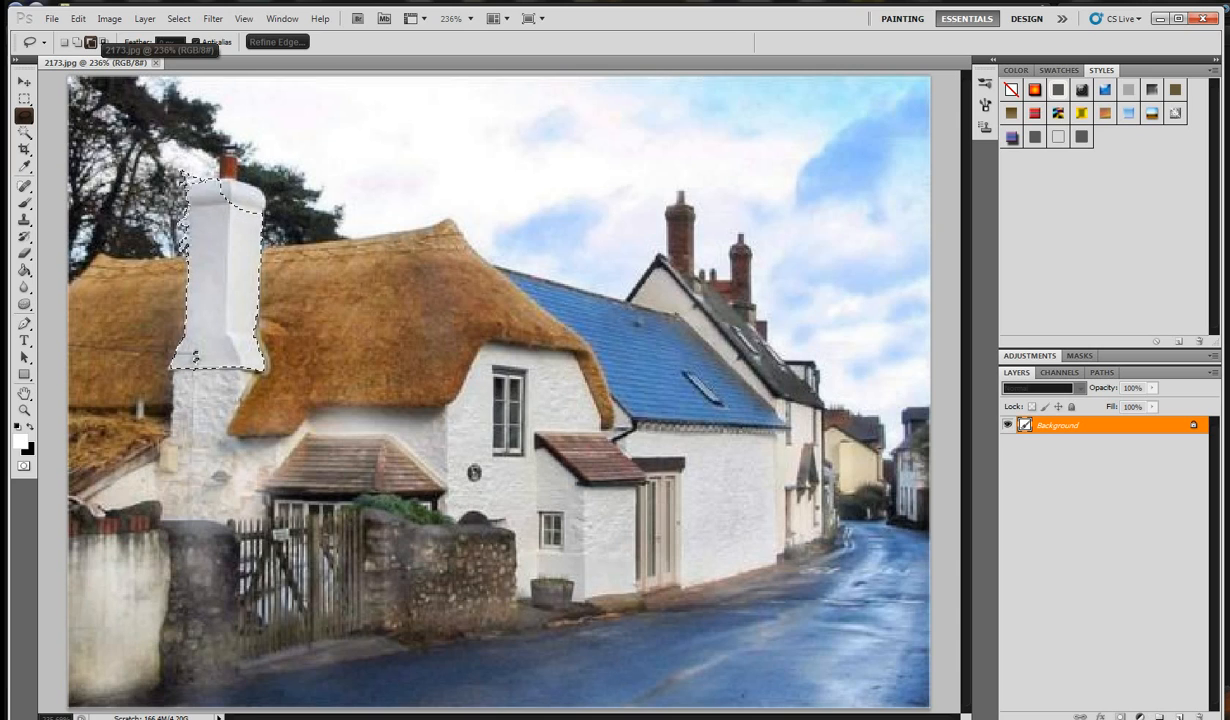
# Step: Finish subtracting at the white chimney's cap, switch to the Quick Selection tool, and clear the selection
pyautogui.moveTo(200, 178); pyautogui.dragTo(270, 175)
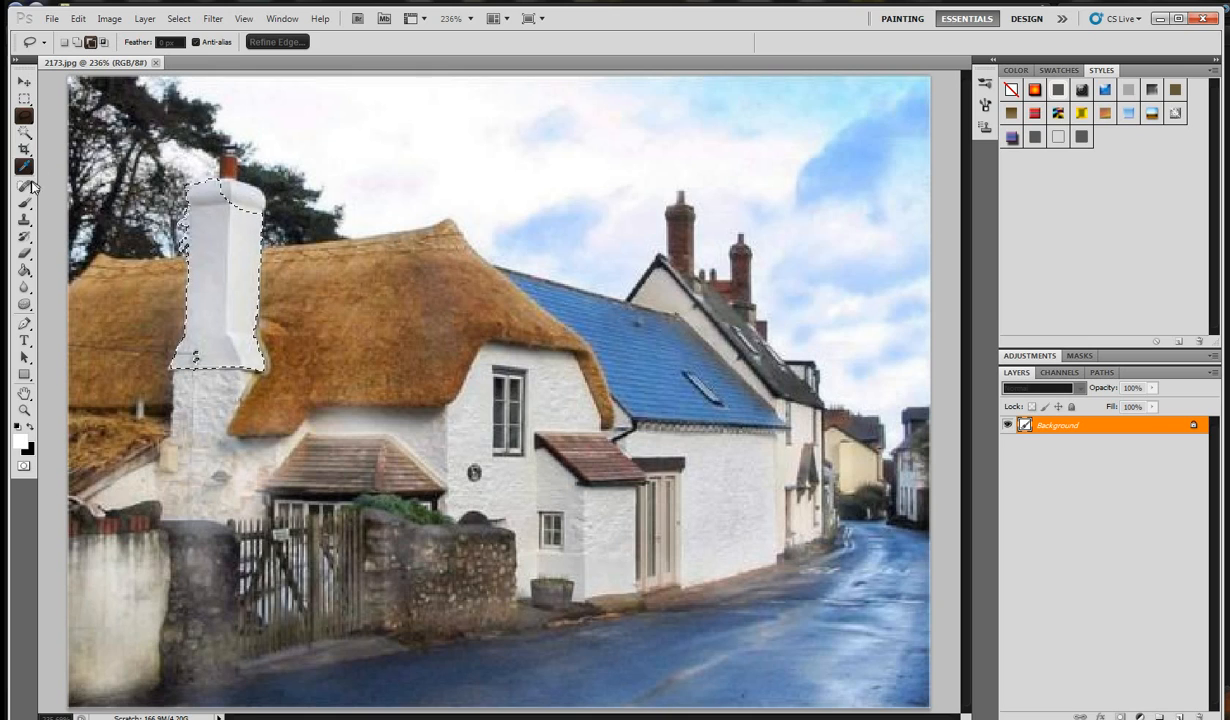
pyautogui.click(25, 133)
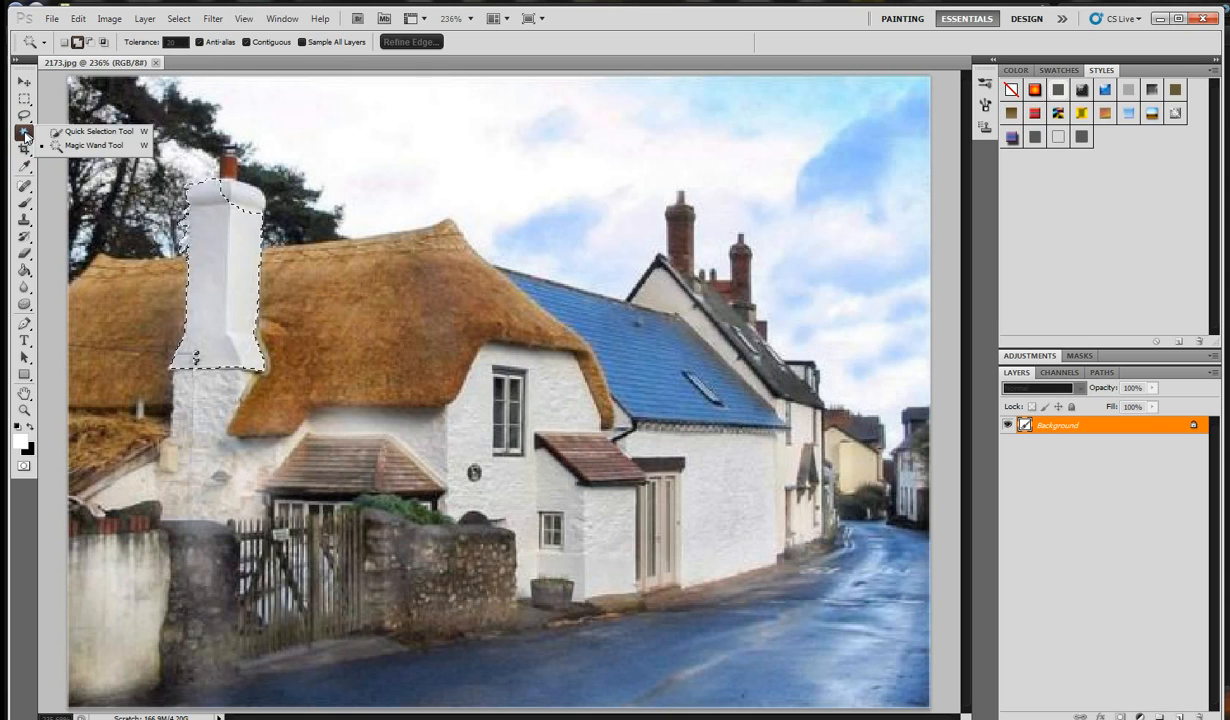
pyautogui.click(97, 131)
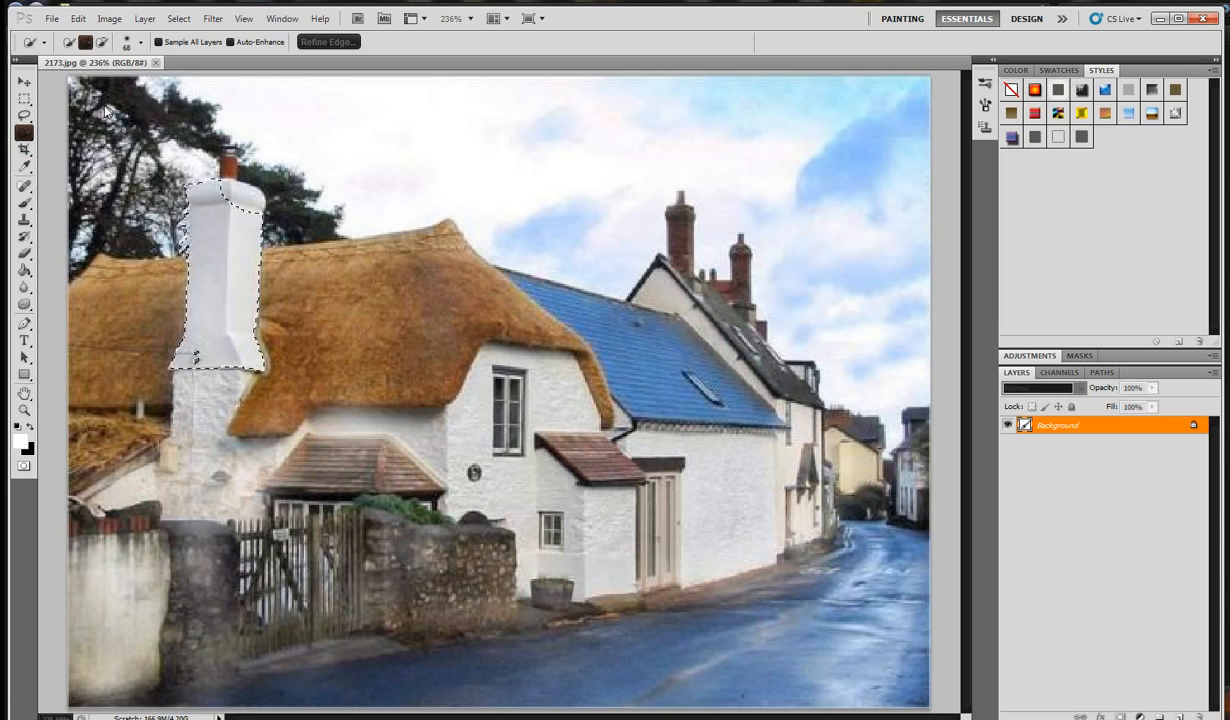
pyautogui.click(180, 19)
pyautogui.click(191, 46)
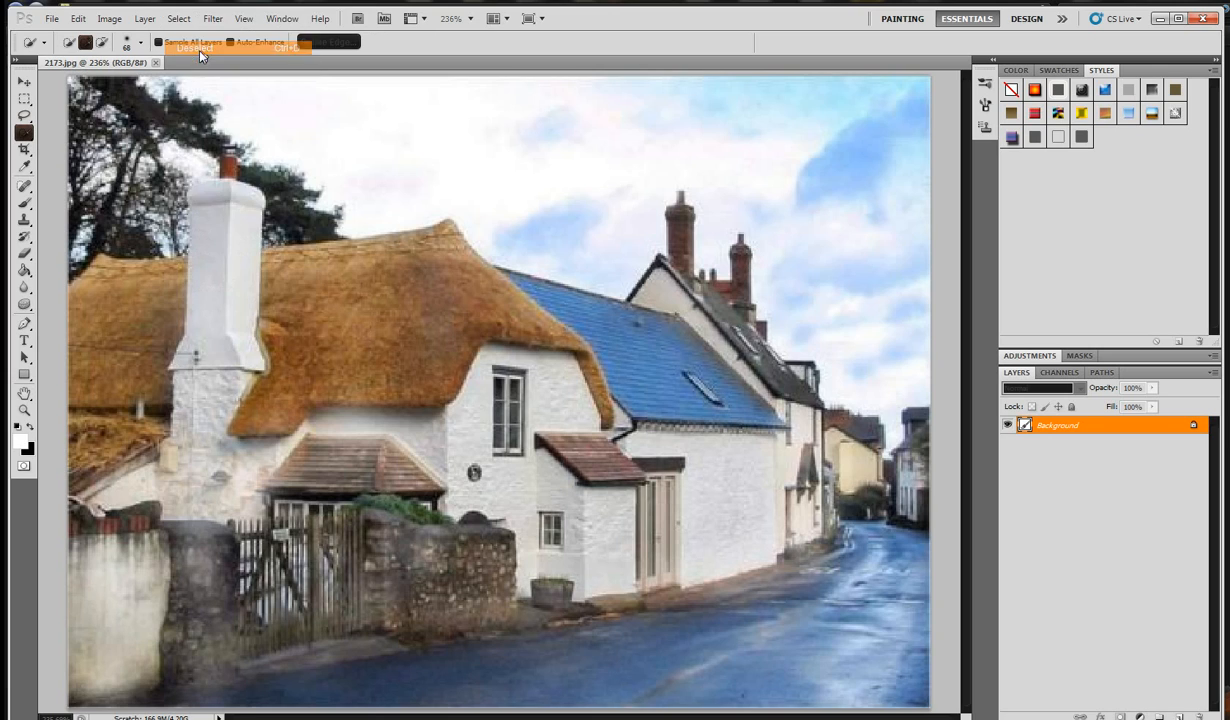
# Step: Select the tall cottage window and the whole blue roof with an 18 px Quick Selection brush, and clear the selection
pyautogui.click(126, 44)
pyautogui.moveTo(91, 82); pyautogui.dragTo(74, 80)
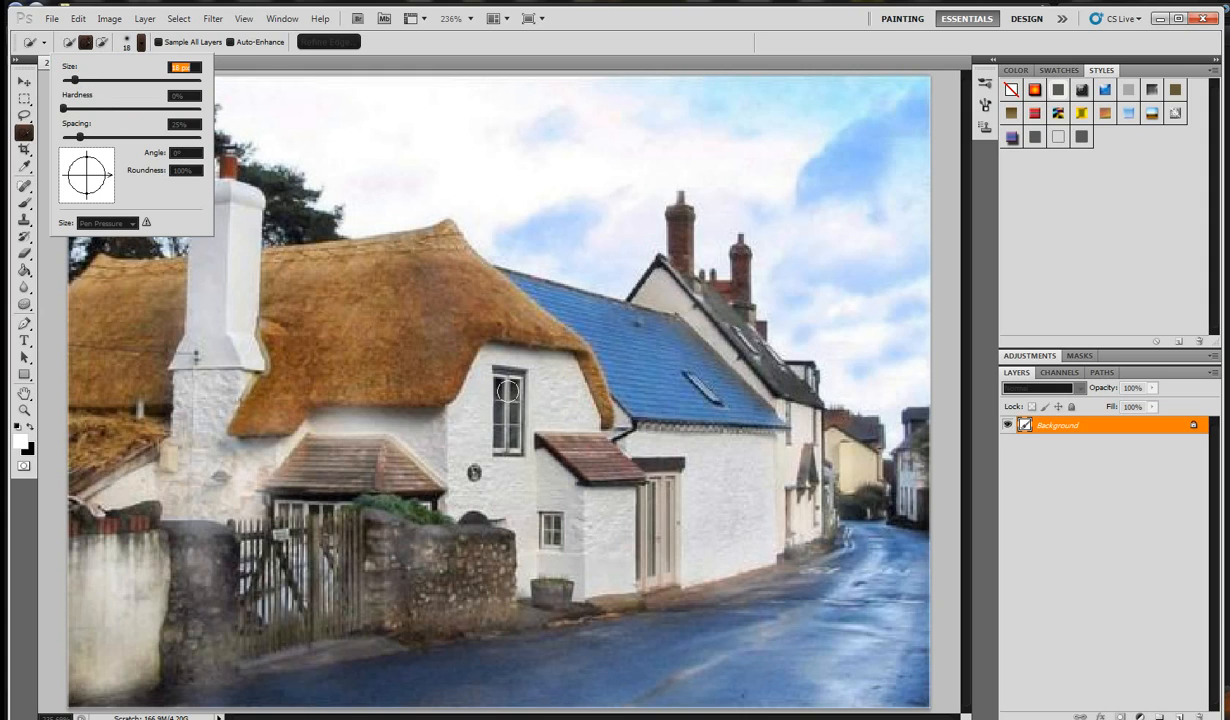
pyautogui.moveTo(508, 390); pyautogui.dragTo(506, 410)
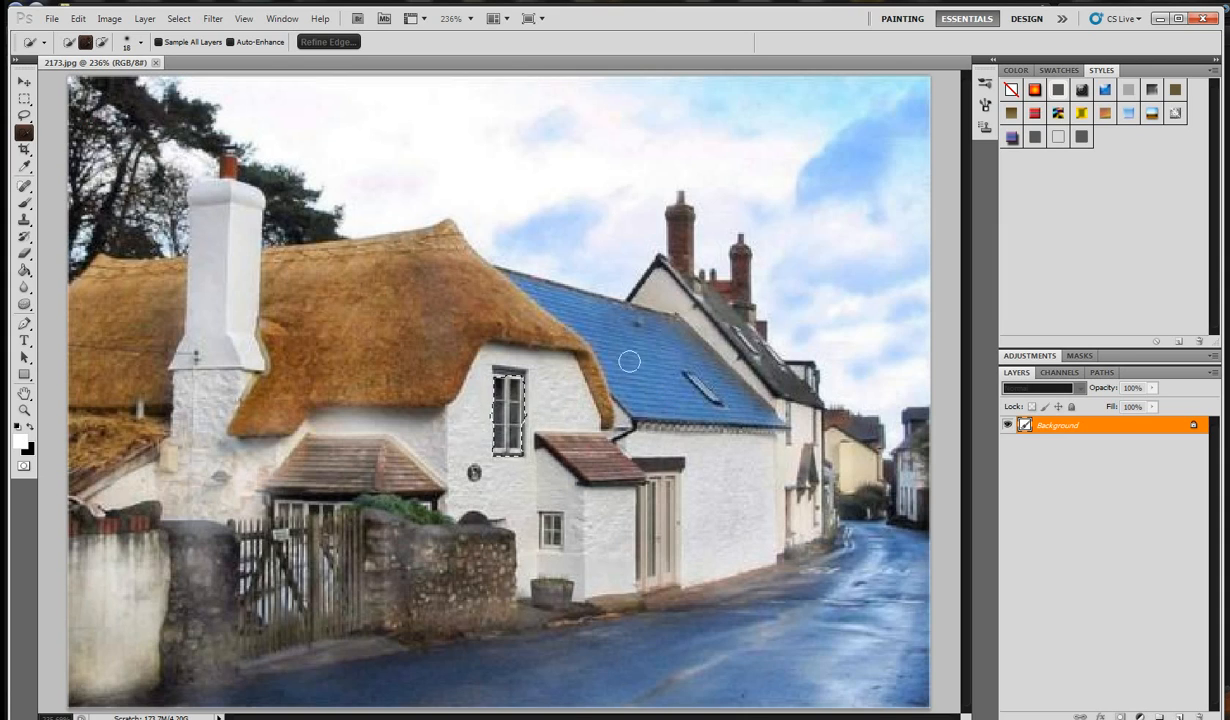
pyautogui.moveTo(605, 346)
pyautogui.mouseDown()
pyautogui.moveTo(757, 367)
pyautogui.moveTo(699, 342)
pyautogui.mouseUp()
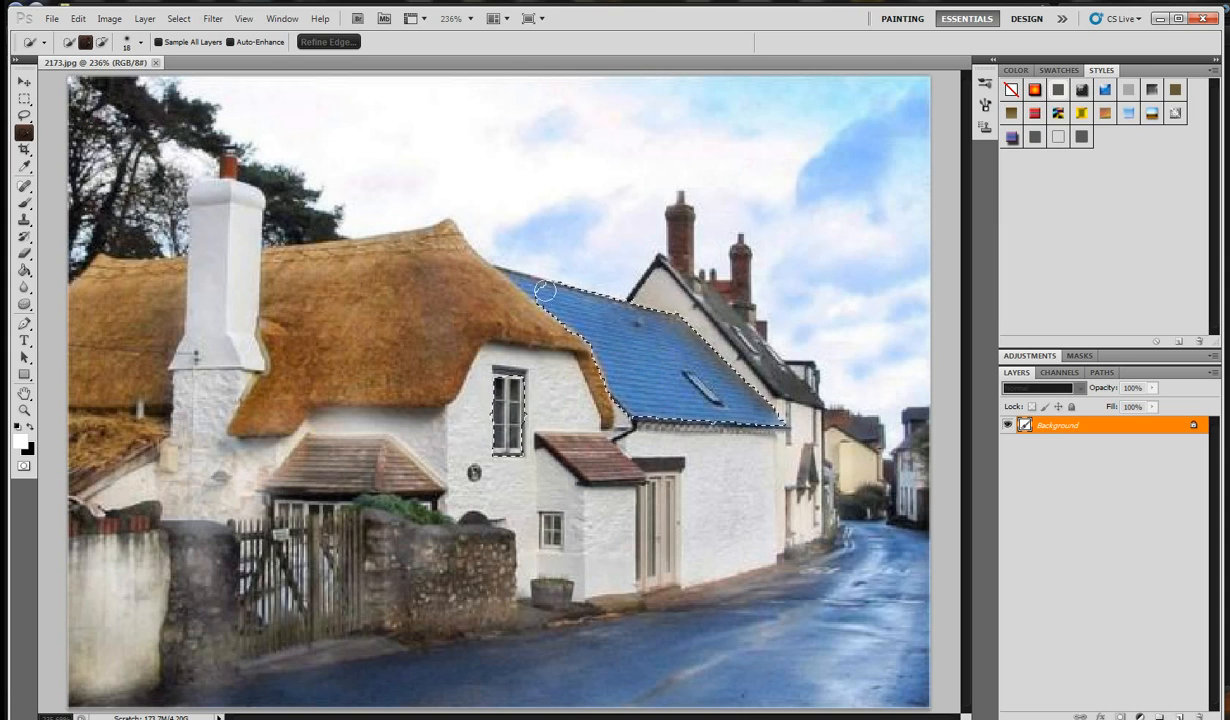
pyautogui.moveTo(547, 286); pyautogui.dragTo(524, 281)
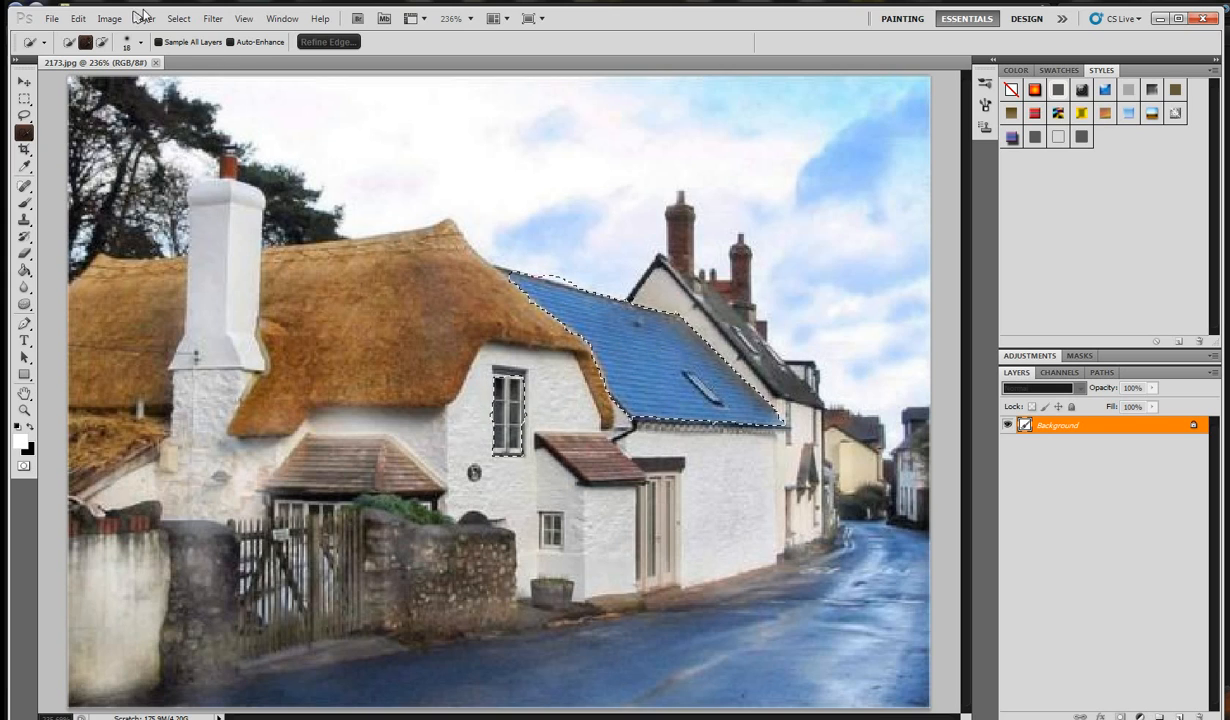
pyautogui.click(179, 18)
pyautogui.click(184, 49)
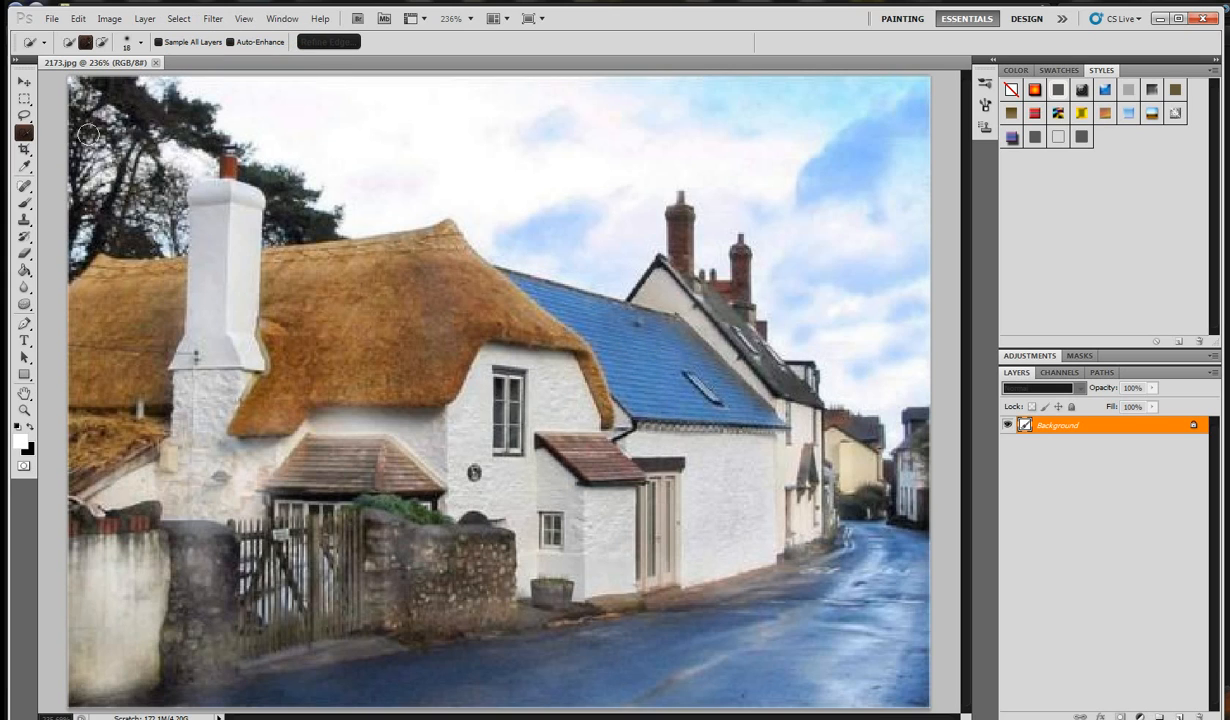
# Step: Sample the brown of the thatched roof as the foreground colour with the Eyedropper
pyautogui.click(22, 150)
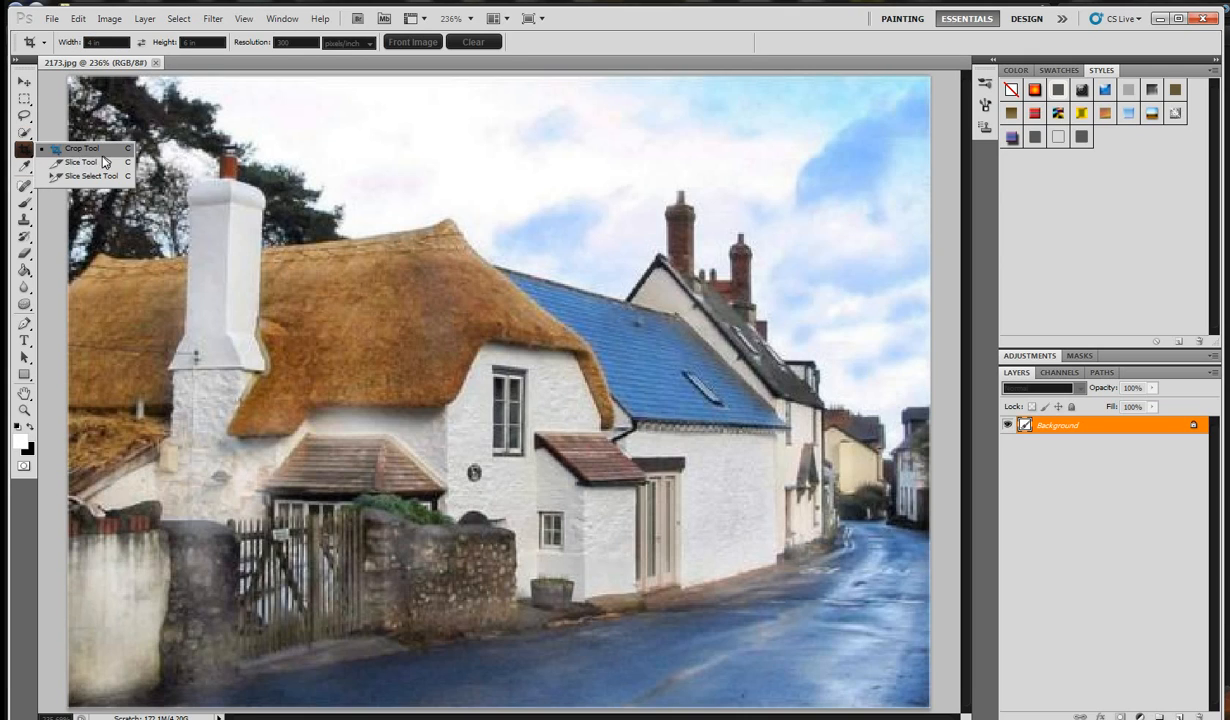
pyautogui.click(70, 152)
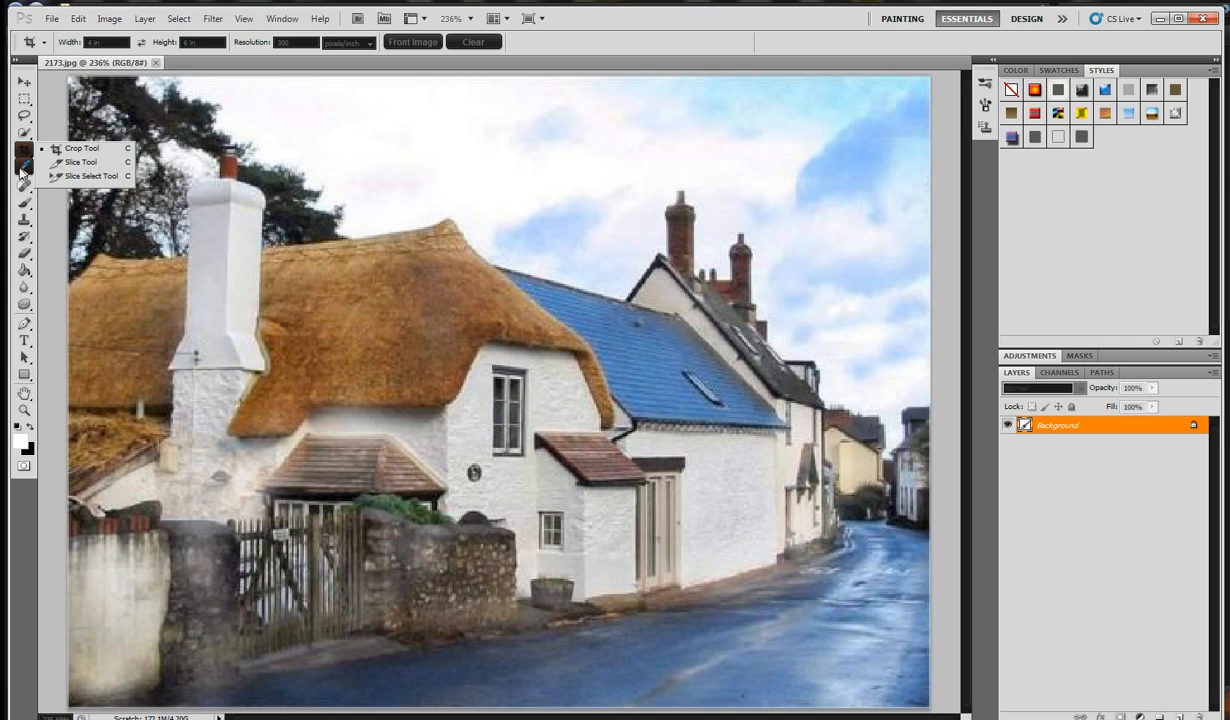
pyautogui.click(25, 167)
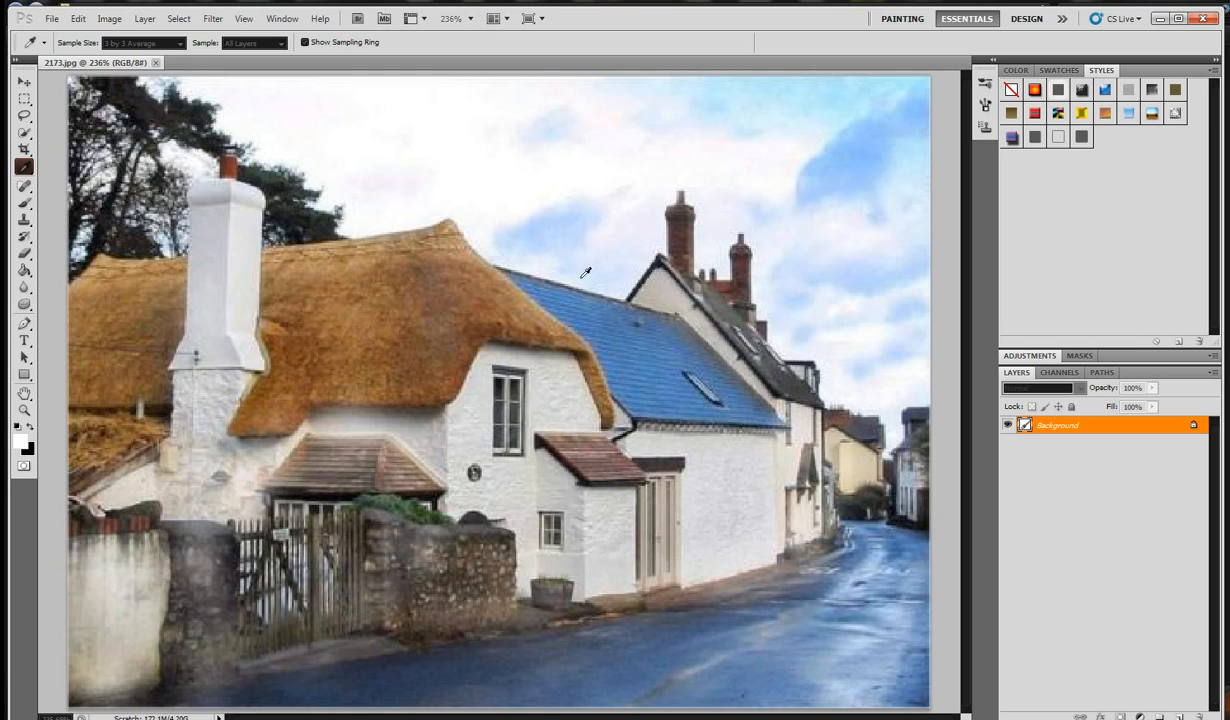
pyautogui.click(383, 297)
# Step: Paint out the two tall brick chimneys on the dark-roofed house with a 15 px Content-Aware Spot Healing Brush
pyautogui.click(25, 187)
pyautogui.click(29, 193)
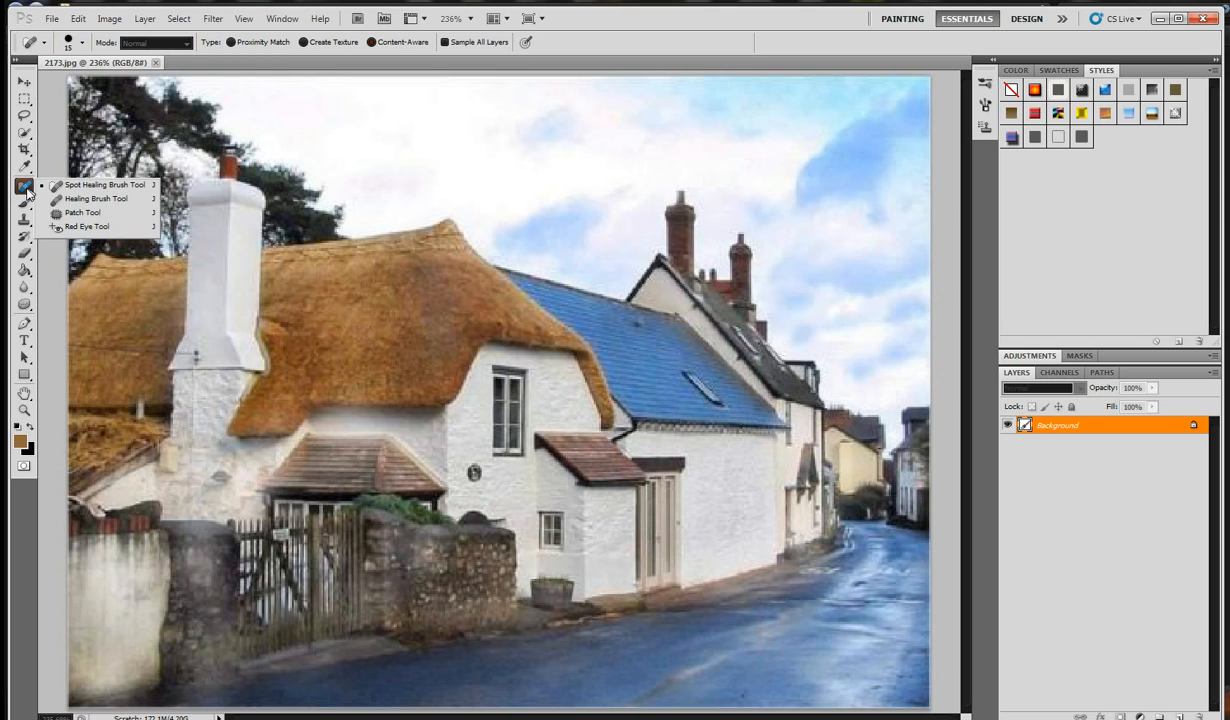
pyautogui.click(100, 185)
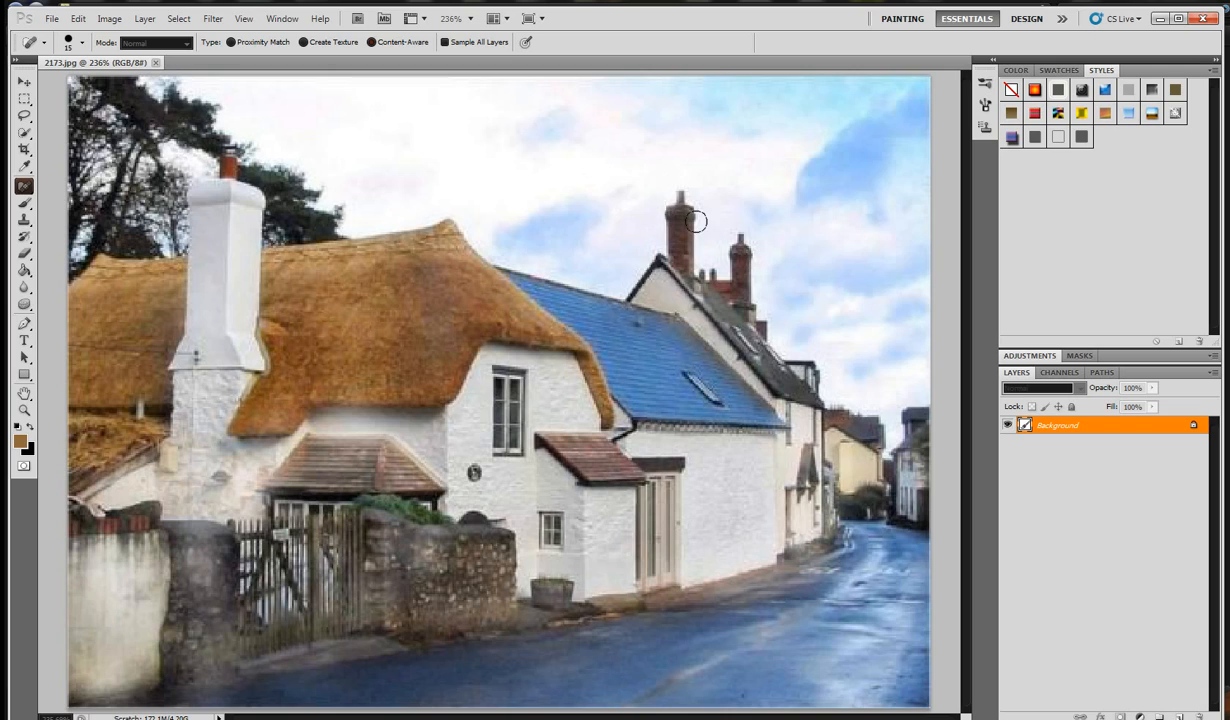
pyautogui.moveTo(680, 190)
pyautogui.mouseDown()
pyautogui.moveTo(680, 248)
pyautogui.moveTo(696, 232)
pyautogui.moveTo(700, 245)
pyautogui.moveTo(670, 240)
pyautogui.moveTo(694, 255)
pyautogui.moveTo(649, 217)
pyautogui.mouseUp()
pyautogui.click(671, 242)
pyautogui.click(674, 240)
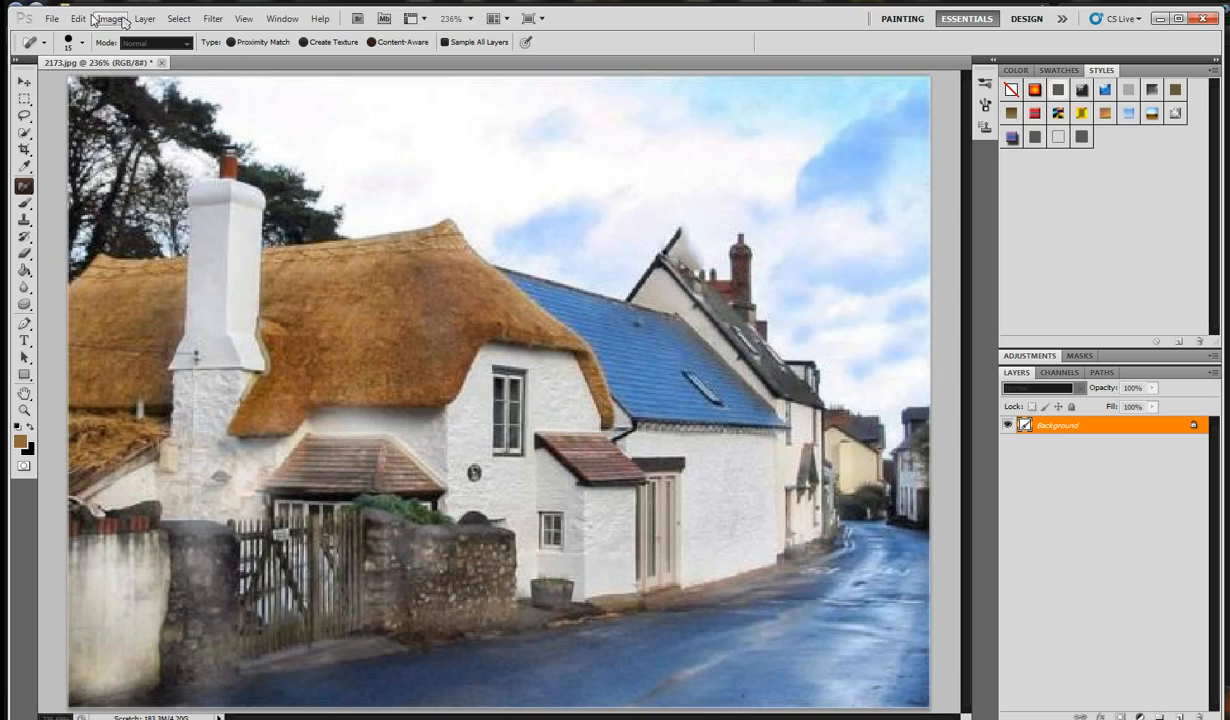
pyautogui.moveTo(740, 231)
pyautogui.mouseDown()
pyautogui.moveTo(740, 256)
pyautogui.moveTo(724, 255)
pyautogui.moveTo(702, 236)
pyautogui.moveTo(708, 222)
pyautogui.mouseUp()
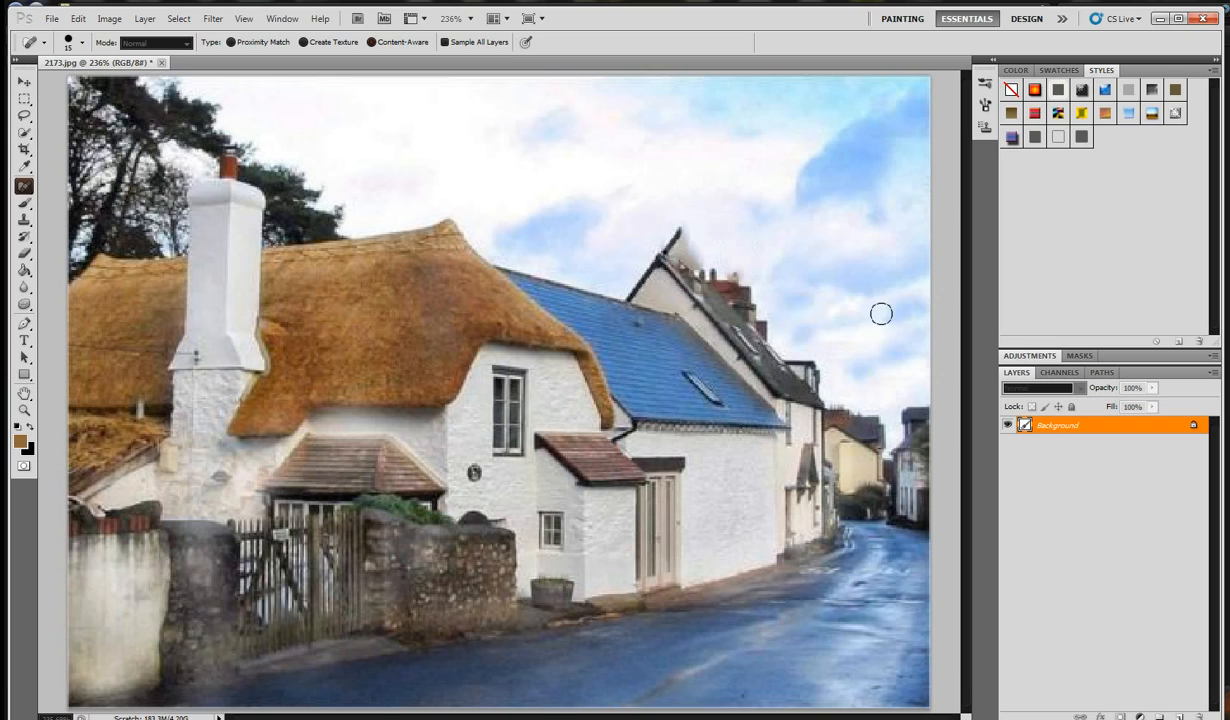
# Step: Sample the white cloud with a 19 px Healing Brush and apply it to the dark blue area of the sky
pyautogui.rightClick(30, 187)
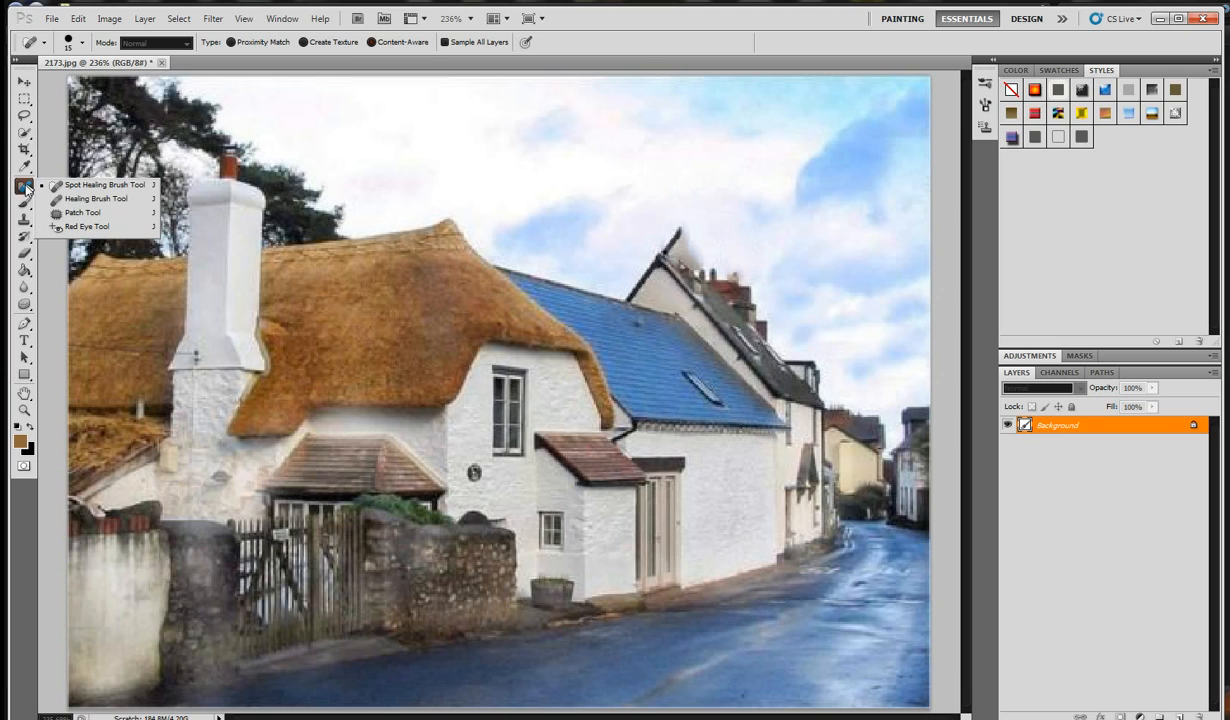
pyautogui.click(79, 203)
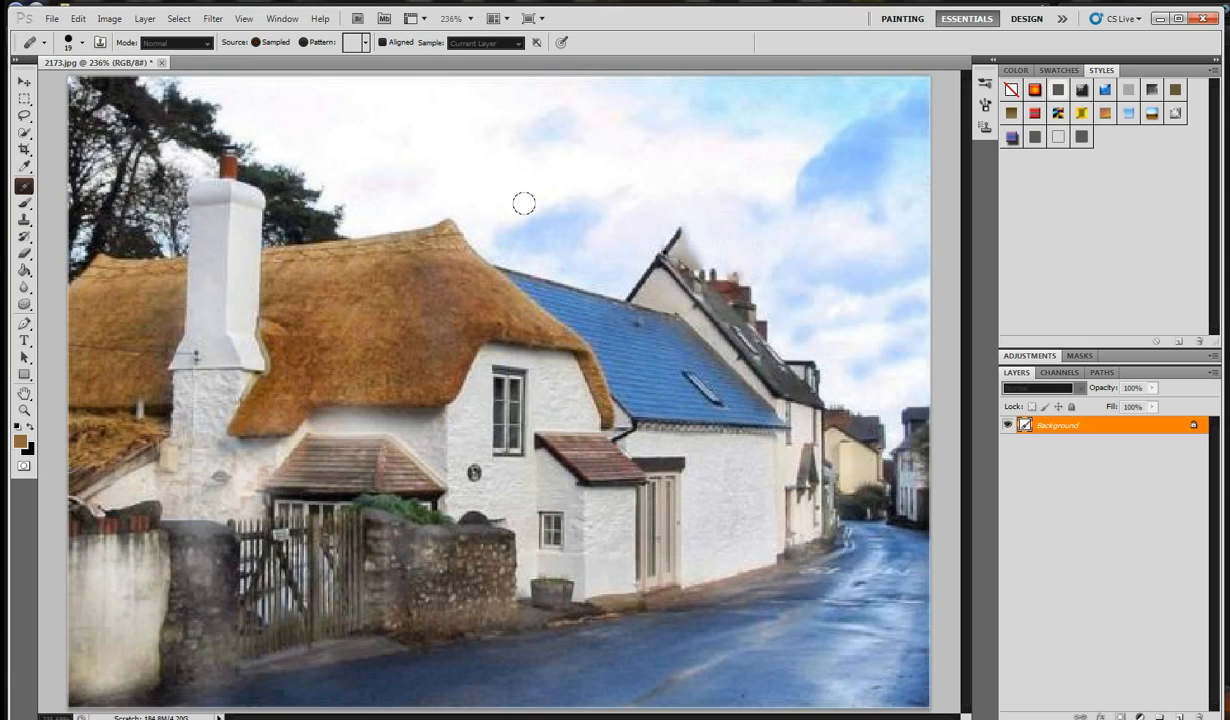
pyautogui.keyDown('alt'); pyautogui.click(616, 194); pyautogui.keyUp('alt')
pyautogui.keyDown('alt'); pyautogui.click(614, 206); pyautogui.keyUp('alt')
pyautogui.keyDown('alt'); pyautogui.click(615, 205); pyautogui.keyUp('alt')
pyautogui.click(837, 182)
pyautogui.click(842, 174)
pyautogui.click(879, 147)
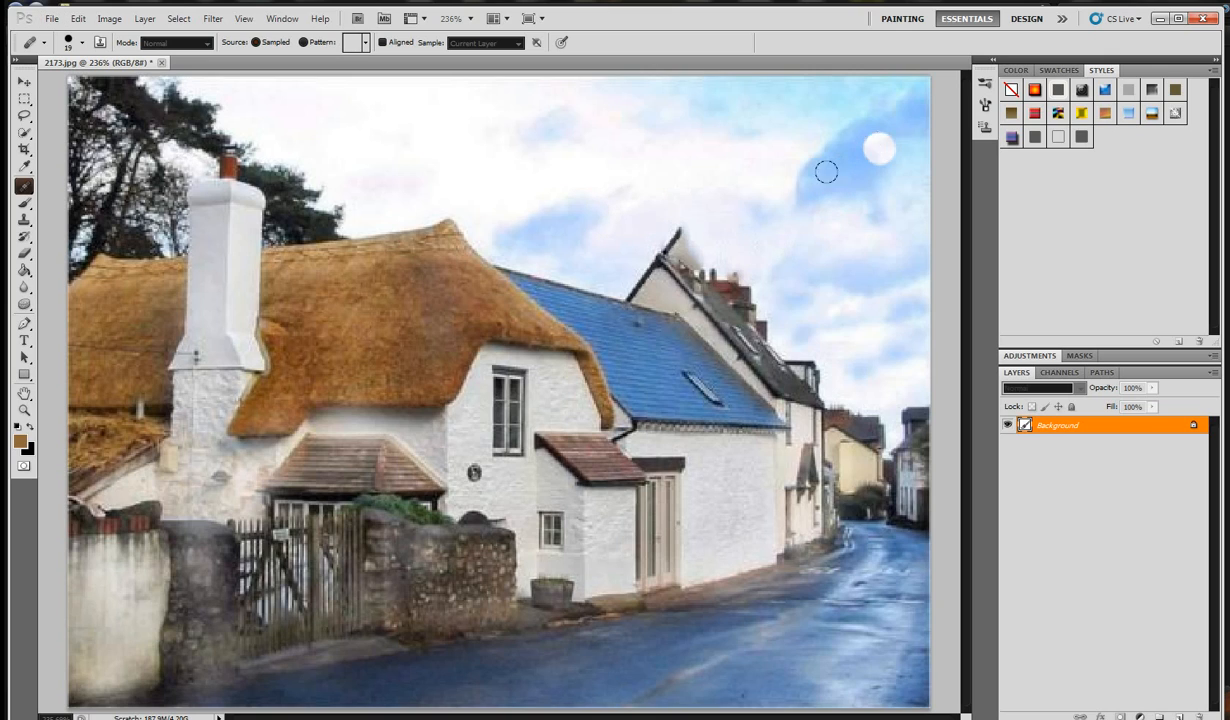
pyautogui.click(828, 175)
pyautogui.click(456, 234)
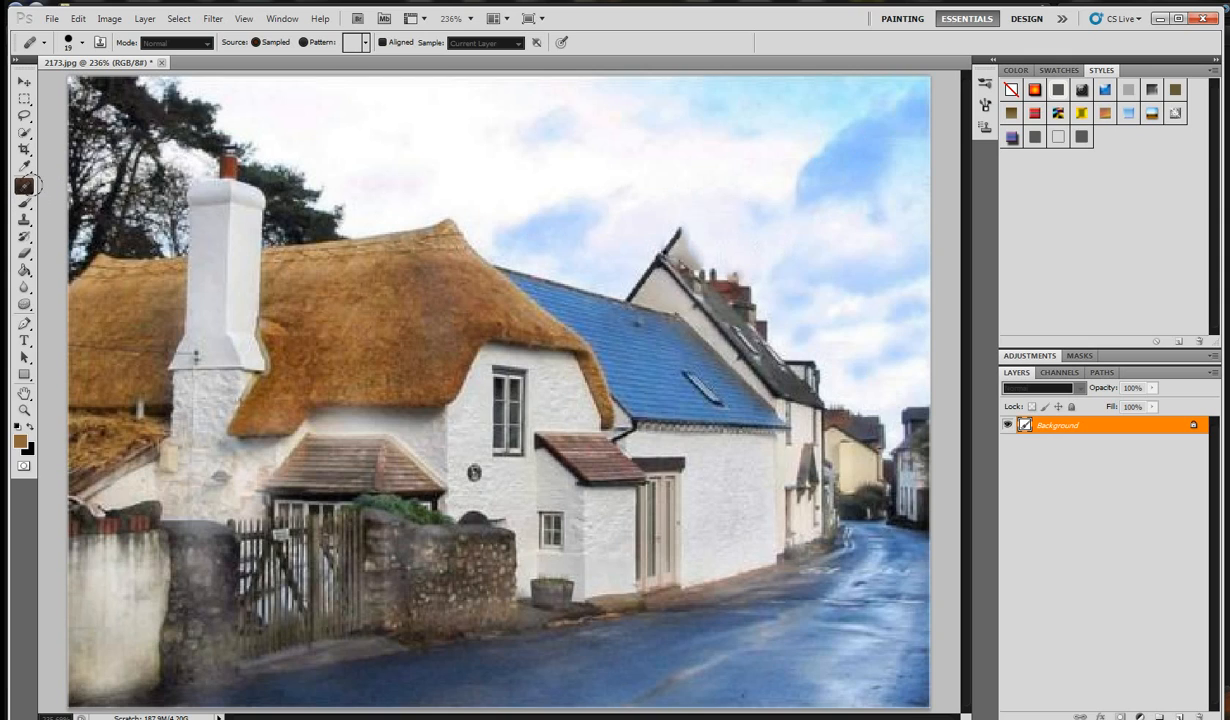
# Step: Outline the cloud area above the blue roof with the Patch tool, patch it from the dark blue sky, and deselect
pyautogui.rightClick(24, 186)
pyautogui.click(93, 220)
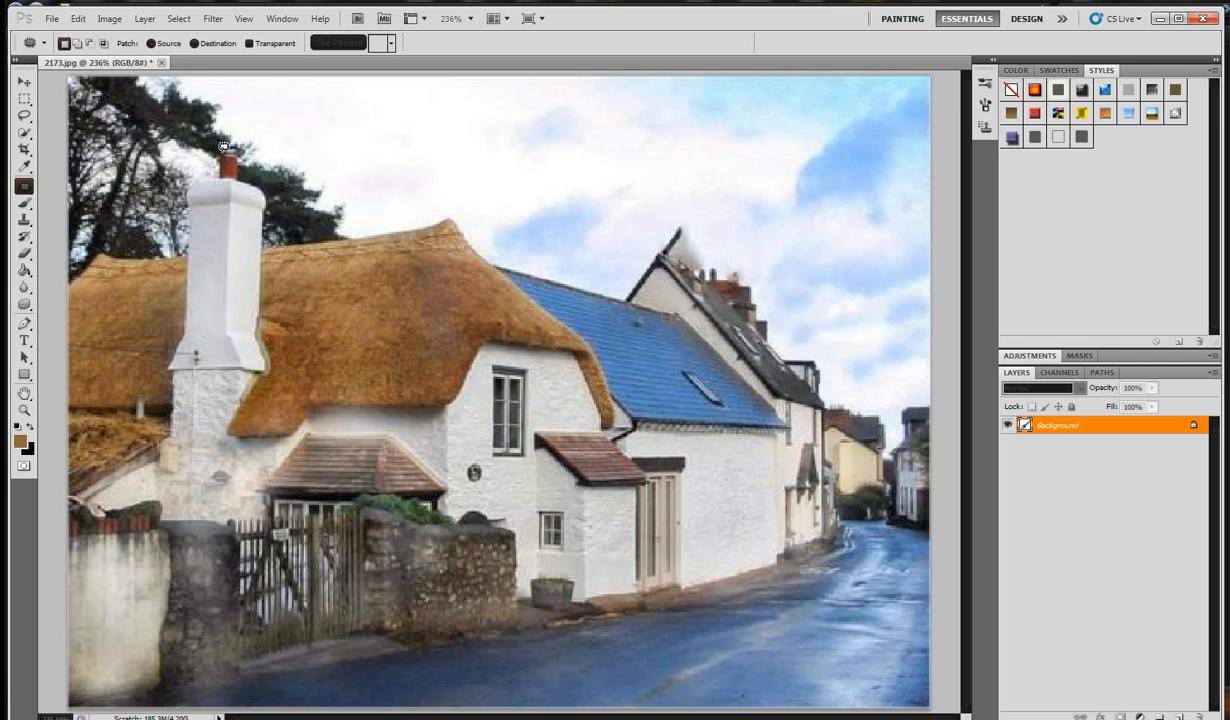
pyautogui.moveTo(621, 130)
pyautogui.mouseDown()
pyautogui.moveTo(687, 181)
pyautogui.moveTo(665, 140)
pyautogui.moveTo(636, 130)
pyautogui.mouseUp()
pyautogui.moveTo(601, 172)
pyautogui.mouseDown()
pyautogui.moveTo(480, 258)
pyautogui.moveTo(265, 262)
pyautogui.moveTo(215, 165)
pyautogui.moveTo(190, 190)
pyautogui.moveTo(483, 317)
pyautogui.moveTo(777, 306)
pyautogui.moveTo(631, 183)
pyautogui.moveTo(662, 200)
pyautogui.moveTo(846, 189)
pyautogui.moveTo(880, 160)
pyautogui.mouseUp()
pyautogui.moveTo(621, 172); pyautogui.dragTo(841, 167)
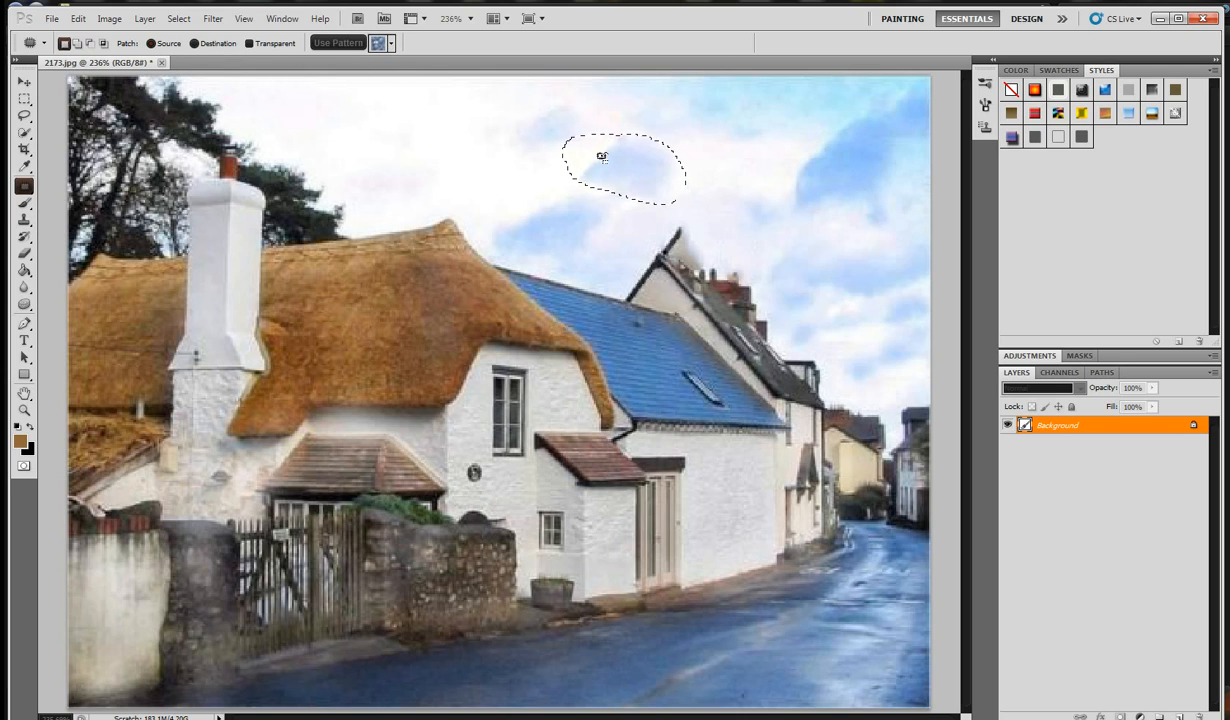
pyautogui.moveTo(615, 163); pyautogui.dragTo(849, 162)
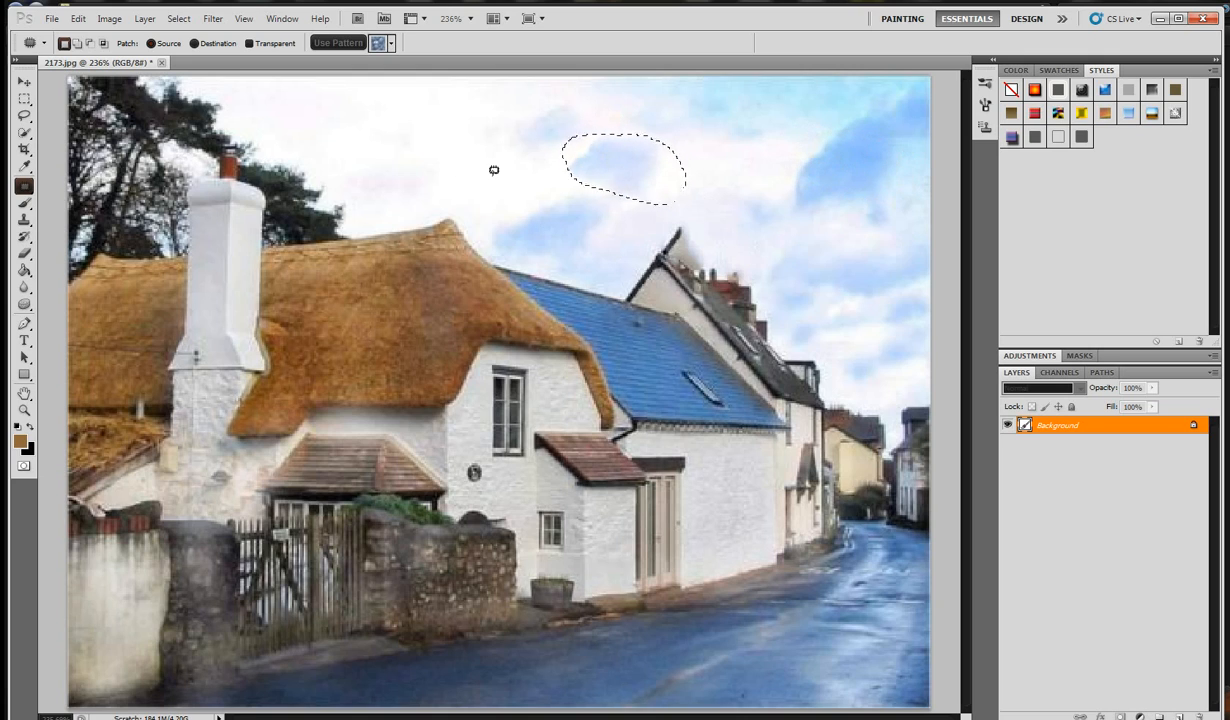
pyautogui.click(659, 130)
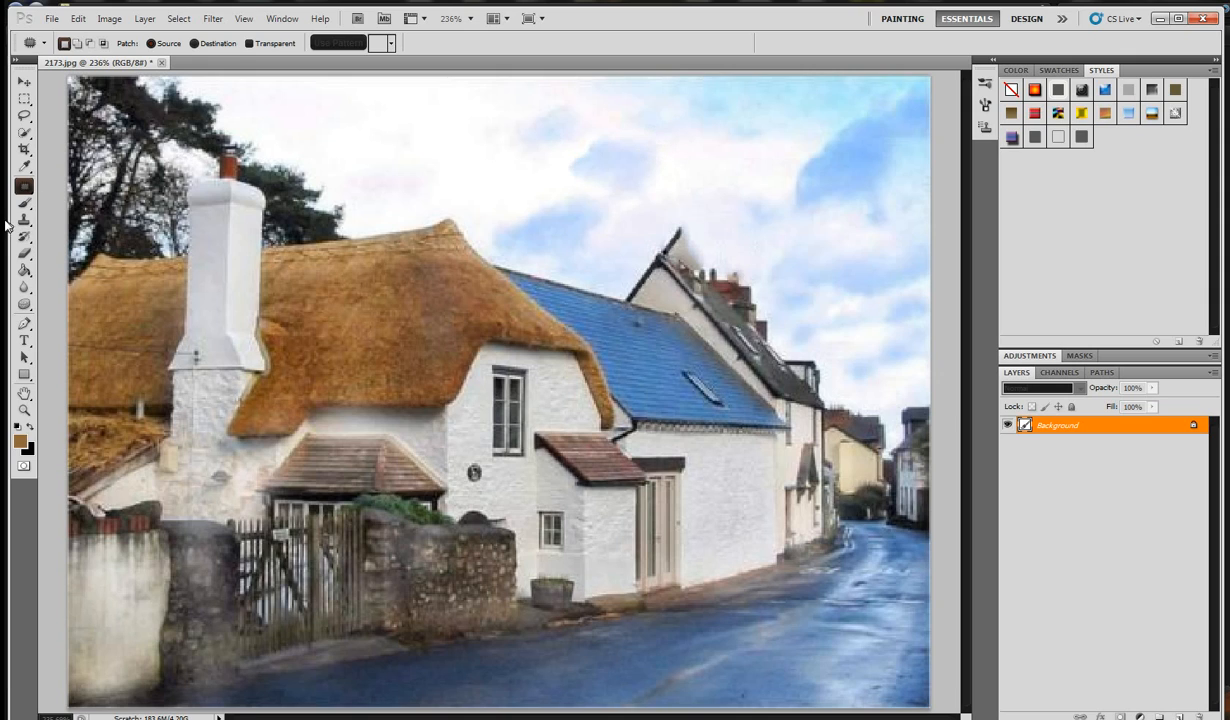
# Step: Paint a vertical brown stroke from the sky onto the thatched roof with a soft round 19 px brush, and undo it
pyautogui.click(24, 187)
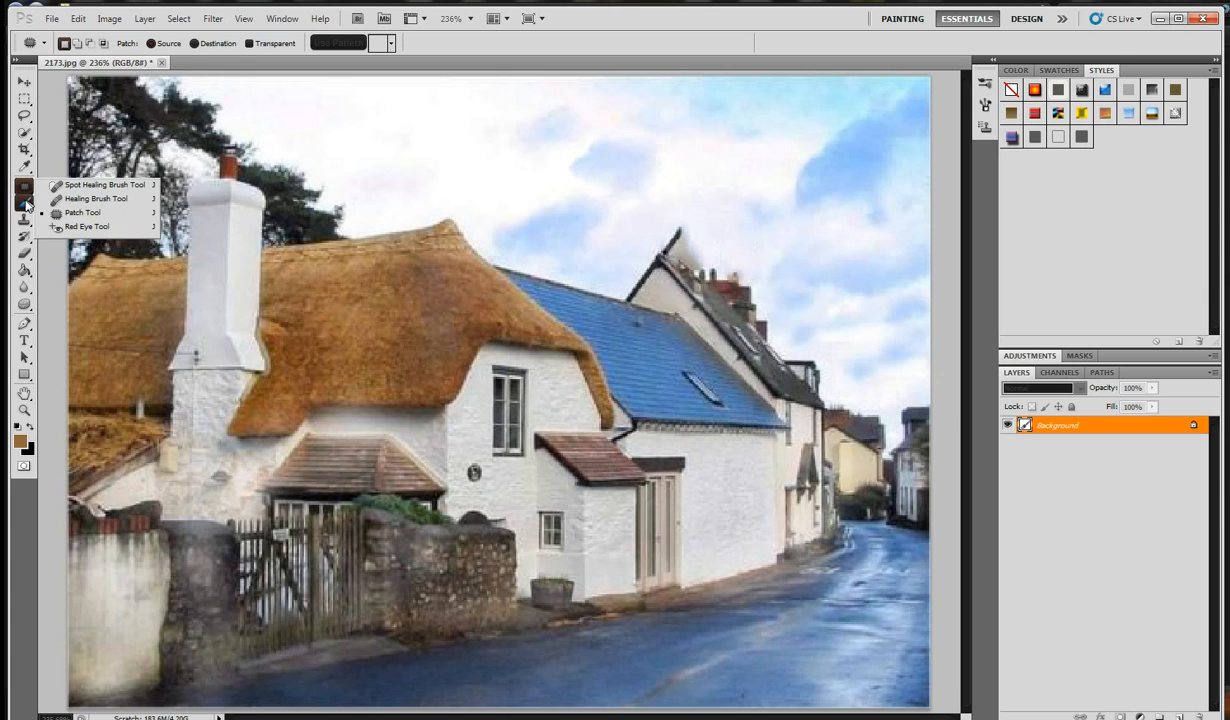
pyautogui.click(25, 205)
pyautogui.click(35, 207)
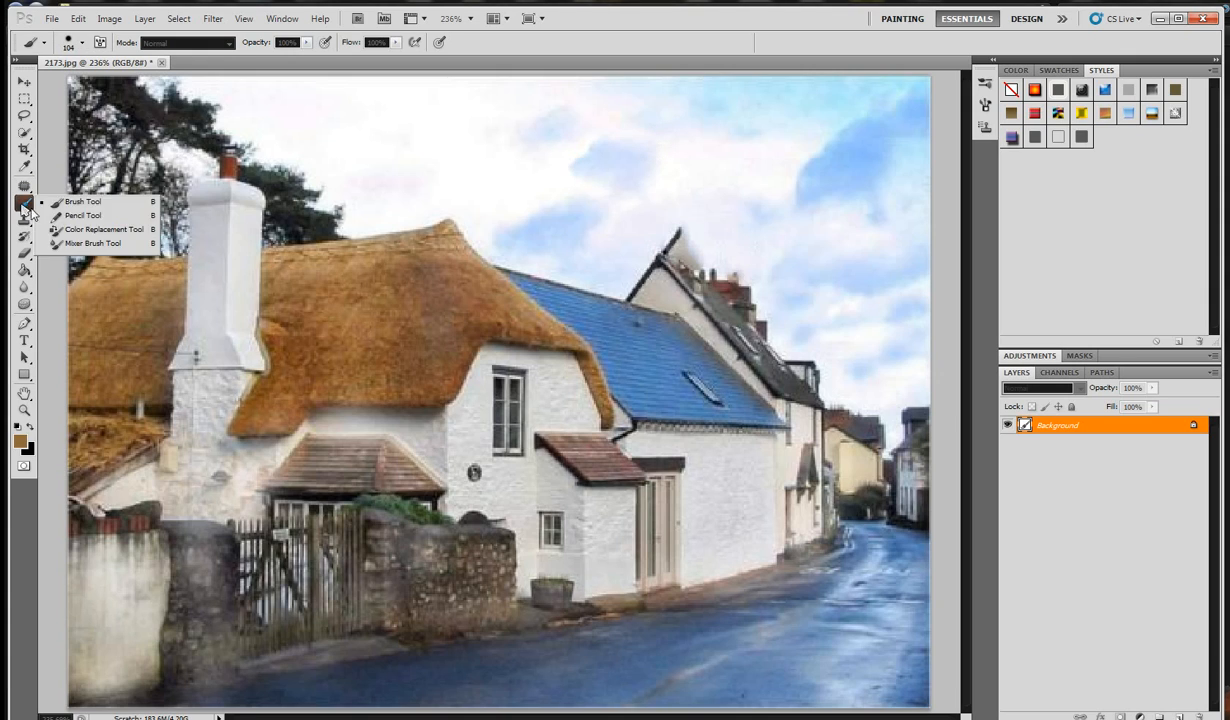
pyautogui.click(67, 204)
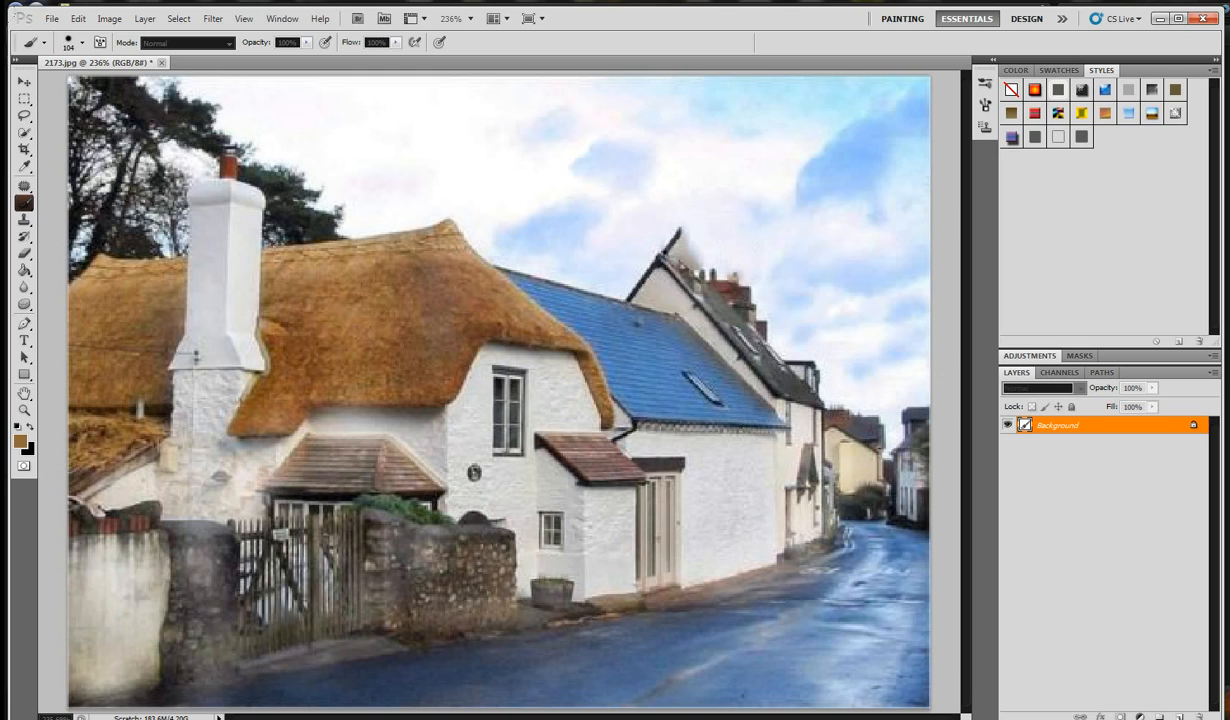
pyautogui.click(71, 47)
pyautogui.moveTo(101, 82); pyautogui.dragTo(44, 84)
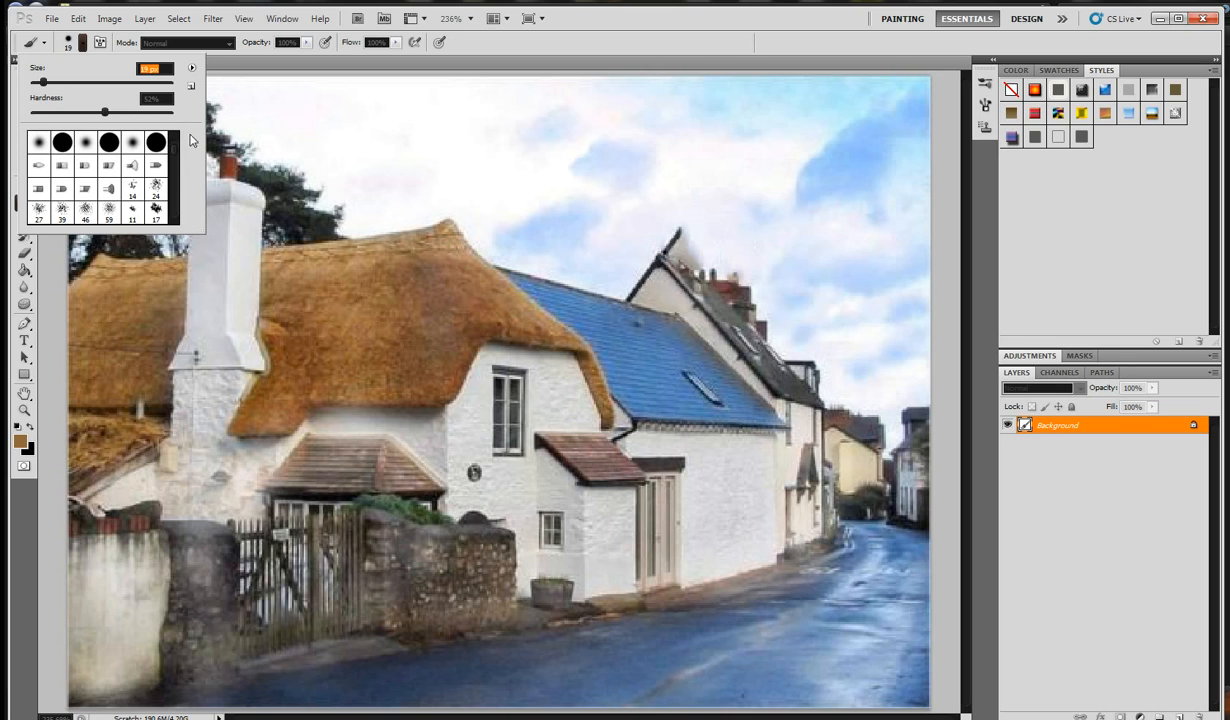
pyautogui.click(39, 143)
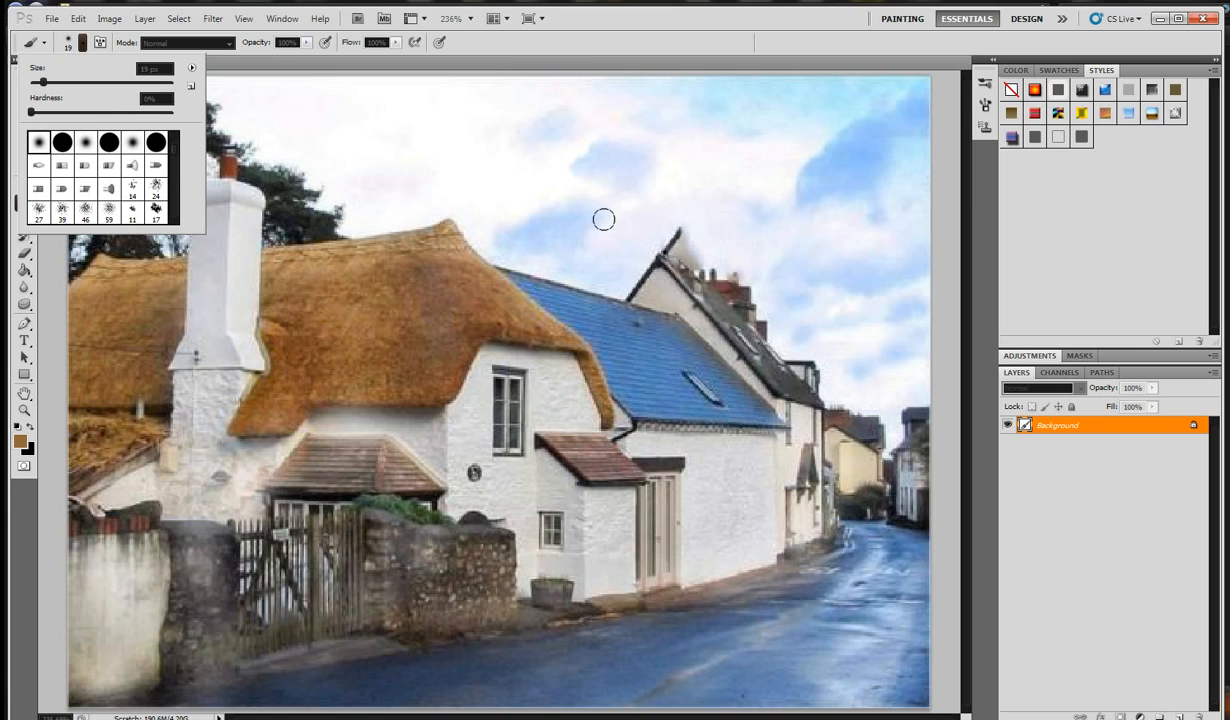
pyautogui.moveTo(510, 165); pyautogui.dragTo(510, 328)
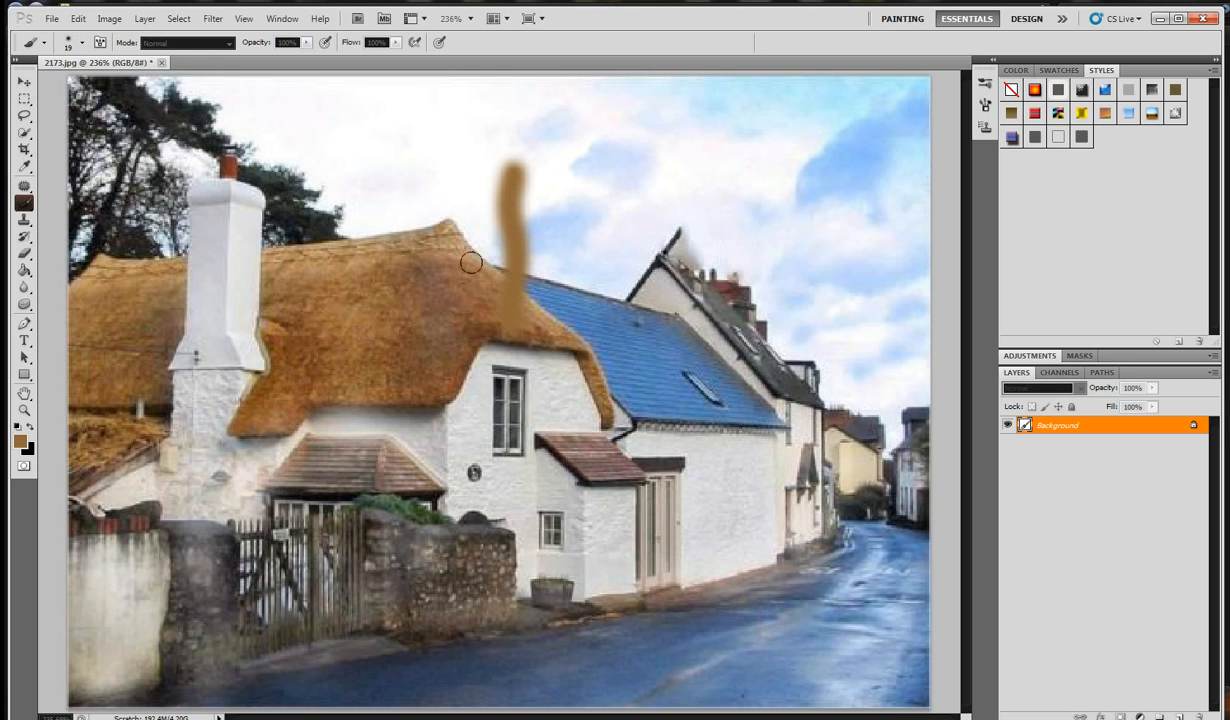
pyautogui.click(90, 18)
pyautogui.click(87, 35)
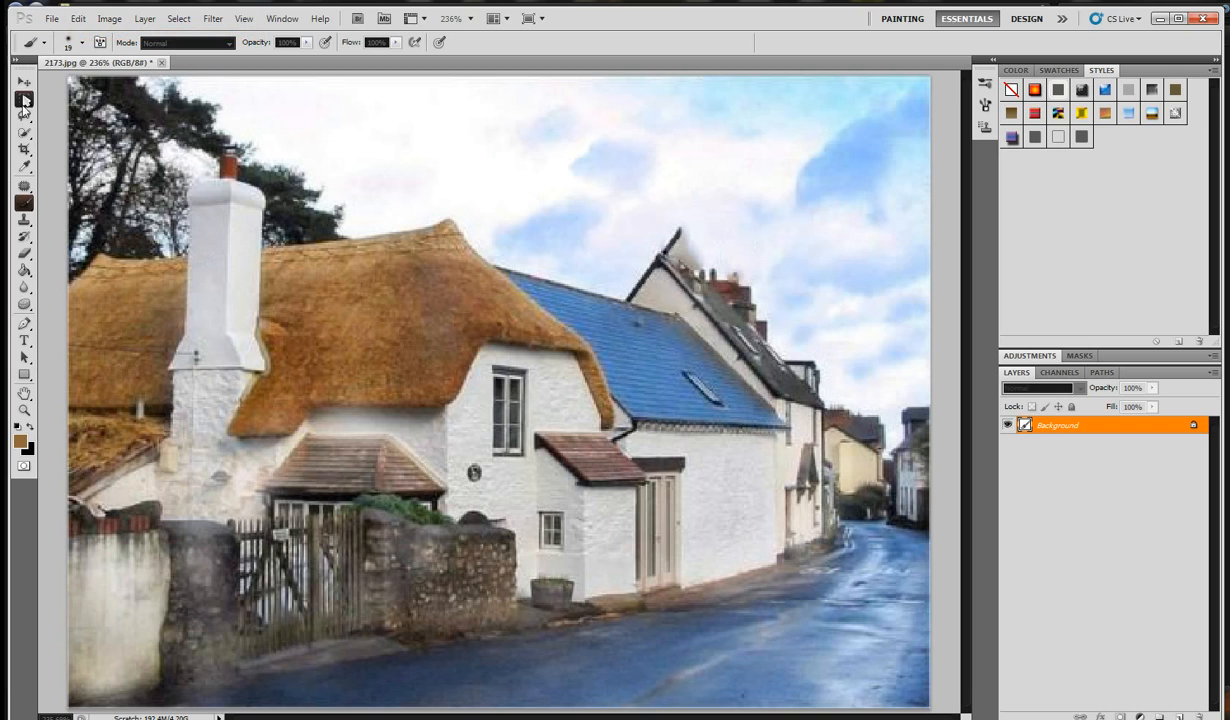
# Step: Paint a vertical brown stroke over the thatched roof's peak with a hard round brush at 100% hardness, and undo it
pyautogui.click(68, 45)
pyautogui.click(58, 142)
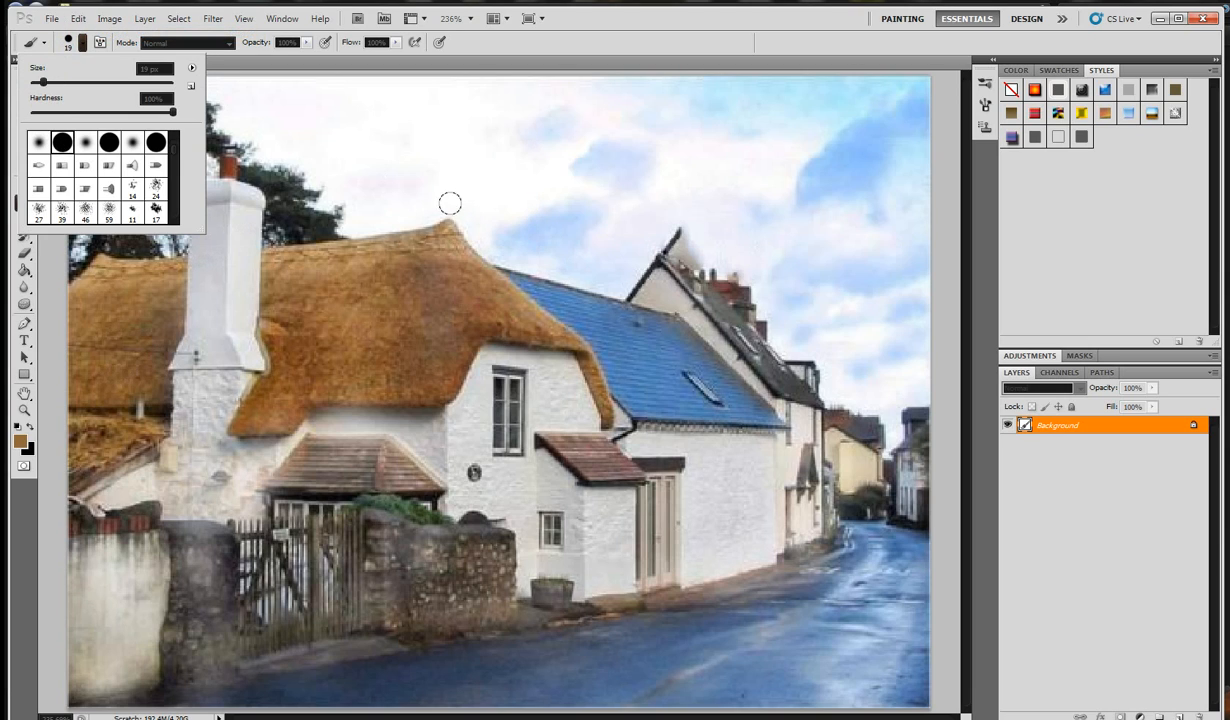
pyautogui.moveTo(455, 202)
pyautogui.mouseDown()
pyautogui.moveTo(443, 301)
pyautogui.moveTo(452, 352)
pyautogui.mouseUp()
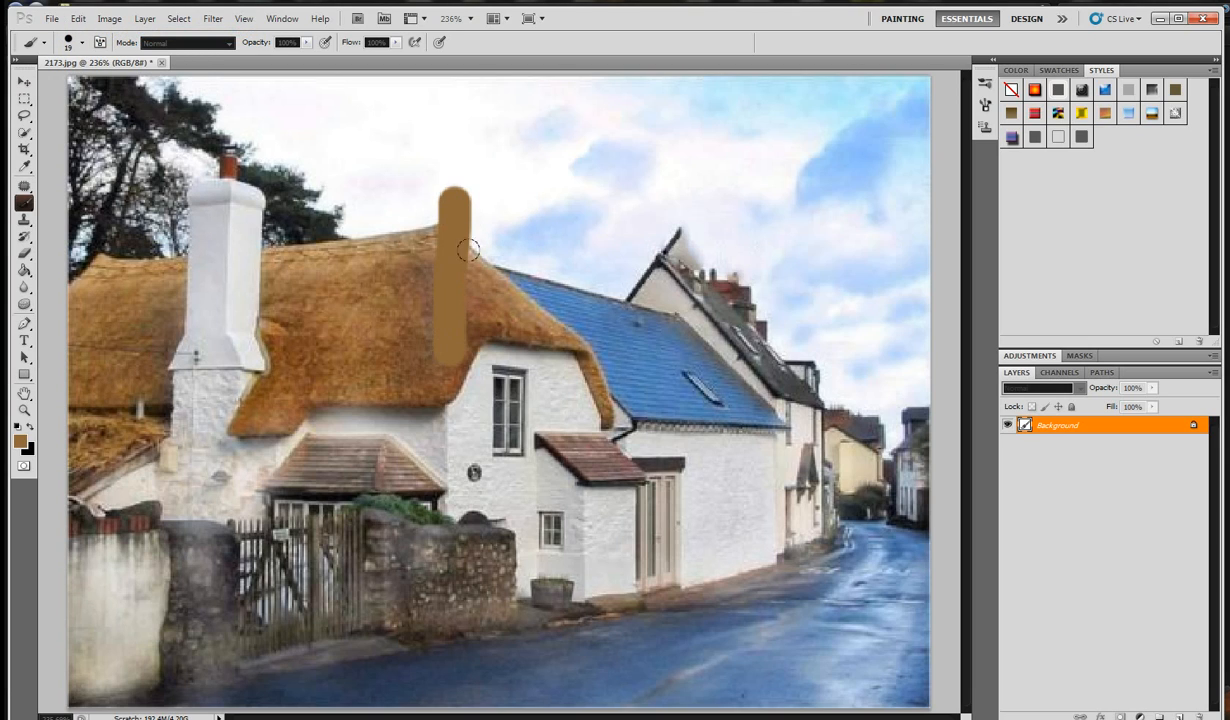
pyautogui.click(77, 18)
pyautogui.click(87, 35)
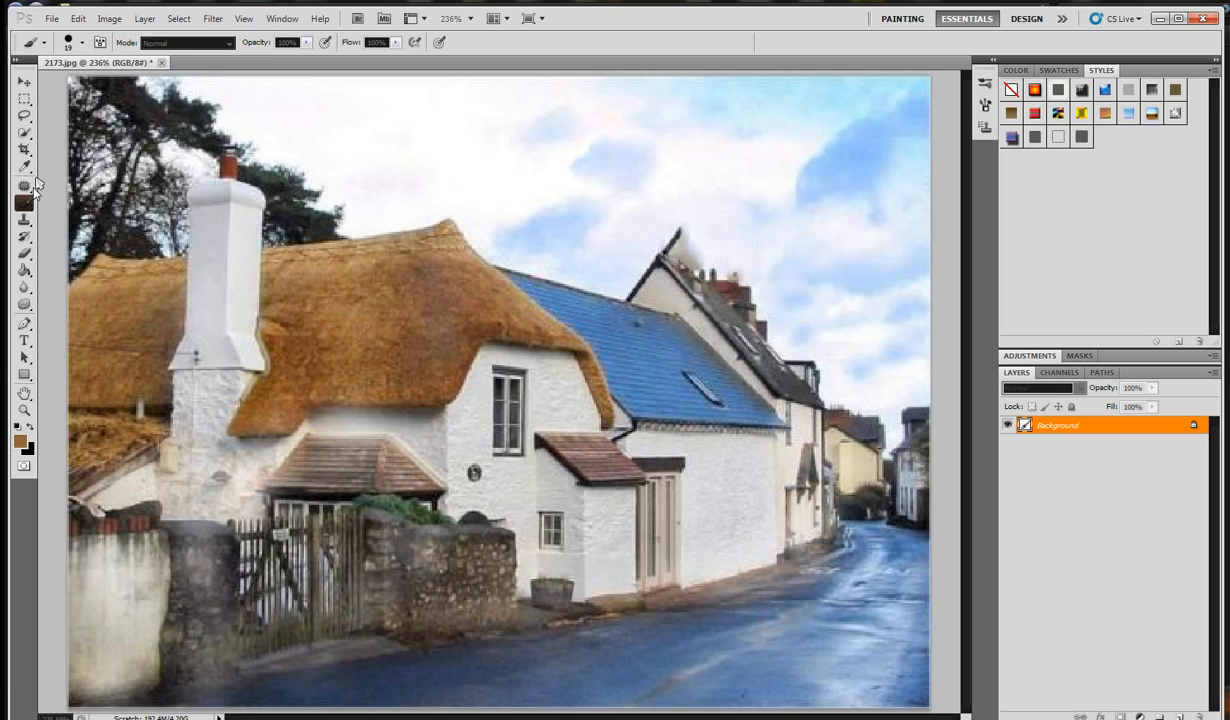
# Step: Switch from the Brush to the Pencil tool
pyautogui.rightClick(24, 202)
pyautogui.click(76, 202)
pyautogui.rightClick(24, 204)
pyautogui.click(55, 216)
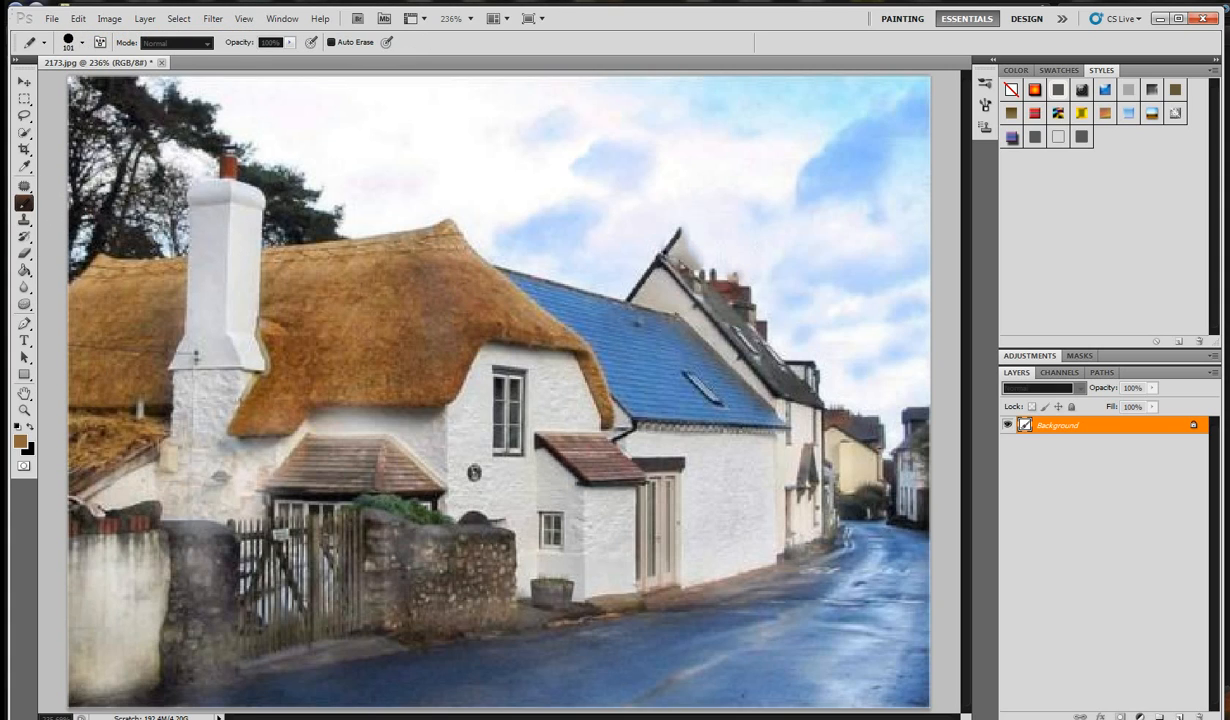
# Step: Stamp brown smoke above the blue roof using the Brush tool with a 675 px smoke preset resized to 182 px, and undo it
pyautogui.rightClick(24, 202)
pyautogui.click(60, 194)
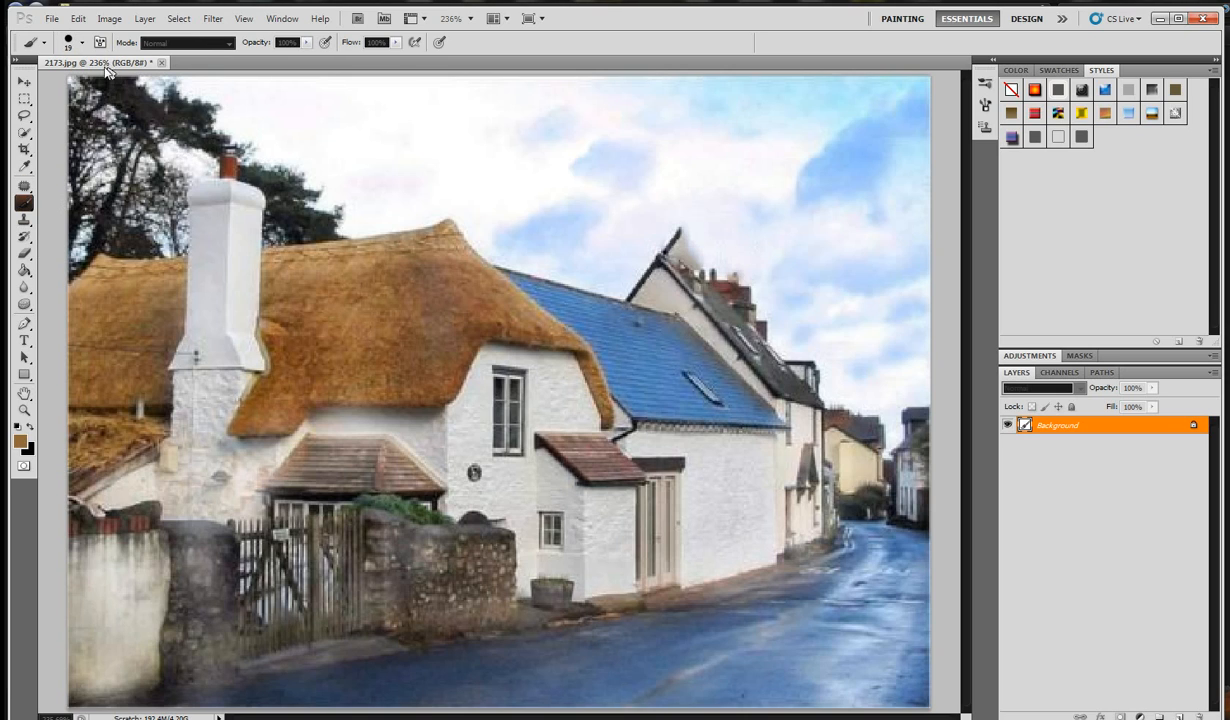
pyautogui.click(78, 43)
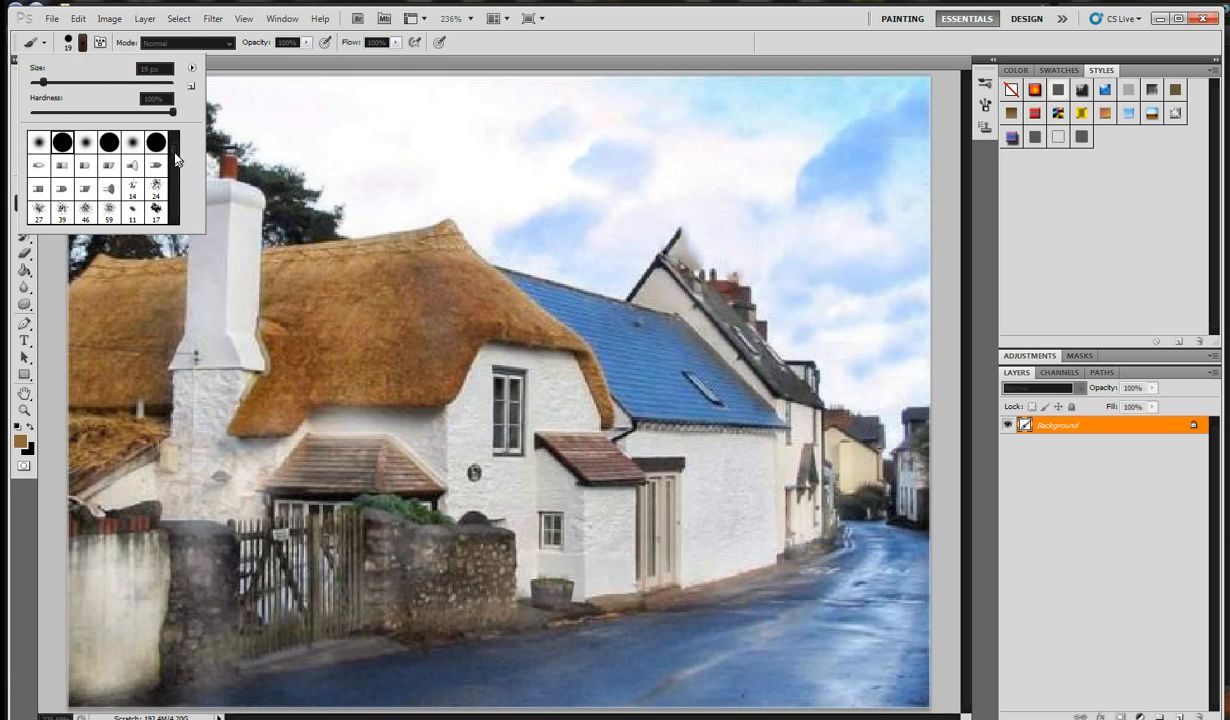
pyautogui.moveTo(175, 156); pyautogui.dragTo(181, 197)
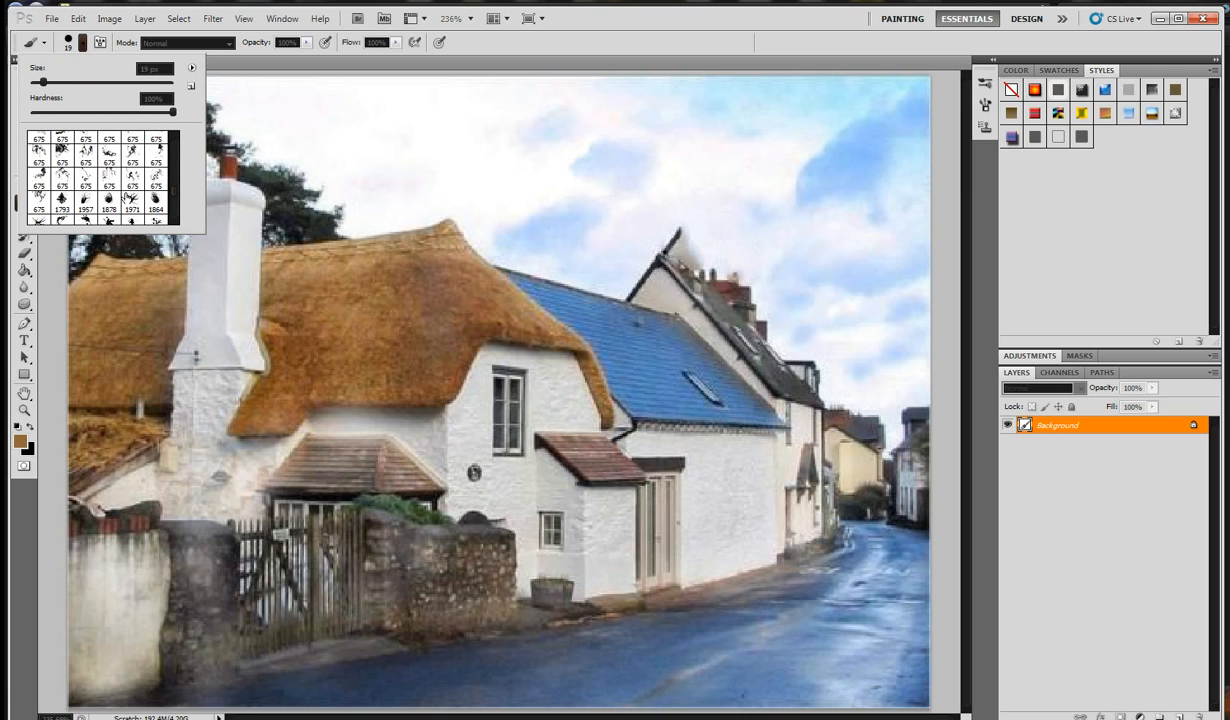
pyautogui.click(157, 180)
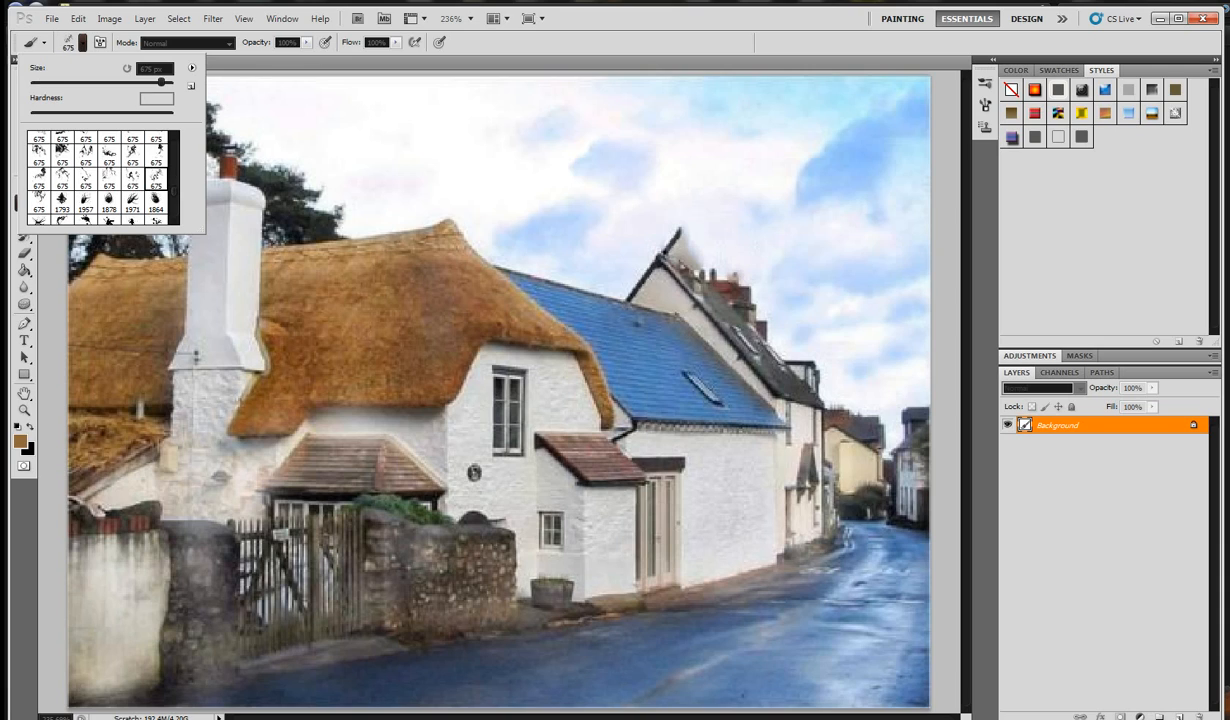
pyautogui.moveTo(161, 82)
pyautogui.mouseDown()
pyautogui.moveTo(92, 88)
pyautogui.moveTo(131, 82)
pyautogui.mouseUp()
pyautogui.click(450, 100)
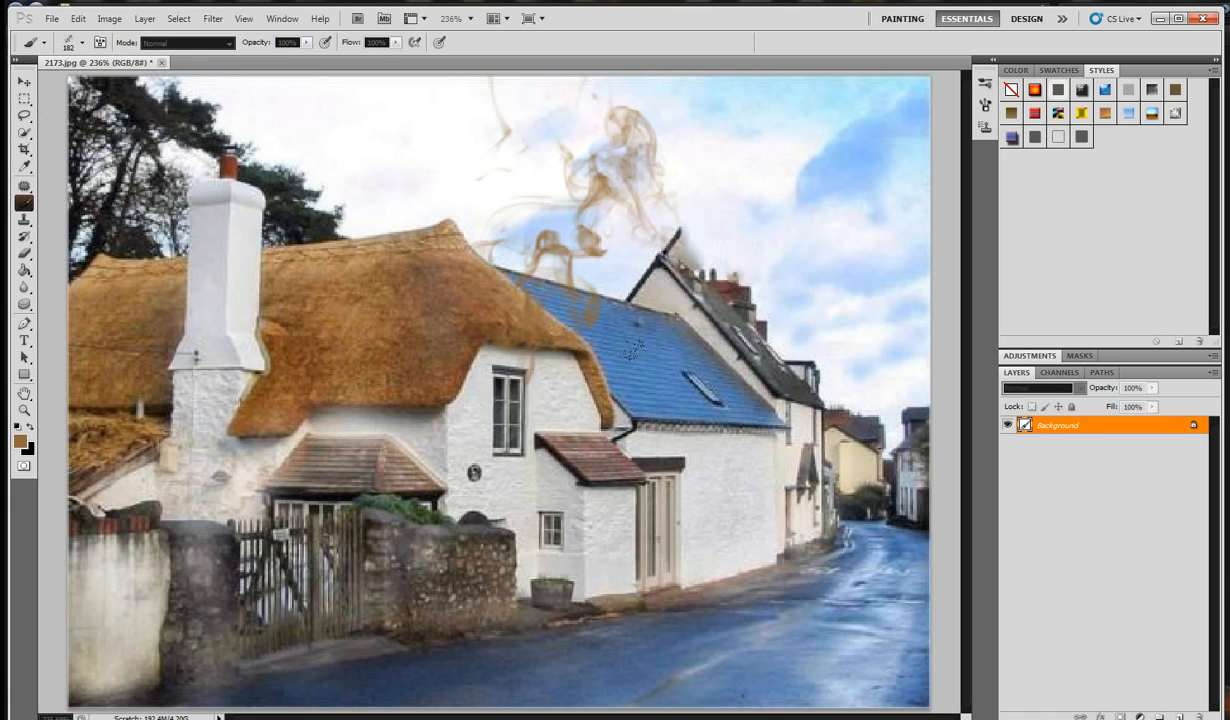
pyautogui.click(77, 19)
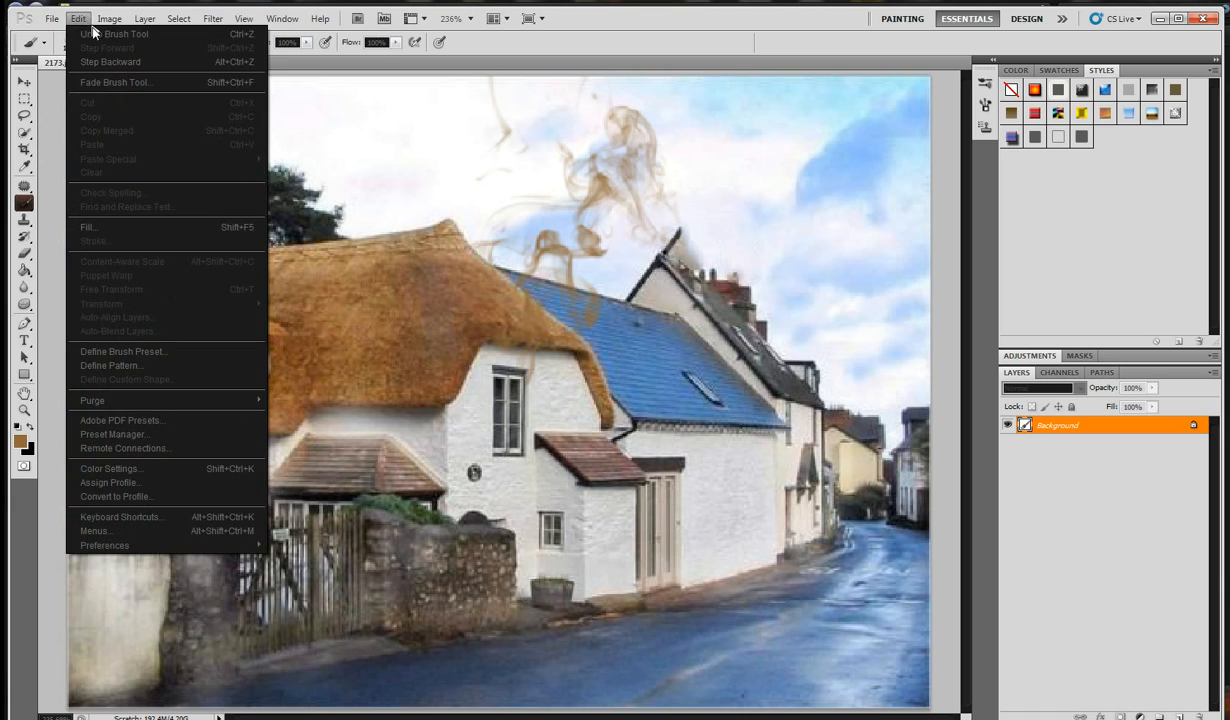
pyautogui.click(92, 33)
# Step: Draw a thick brown Pencil stroke from the sky onto the blue roof at 55 px, and undo it
pyautogui.rightClick(29, 204)
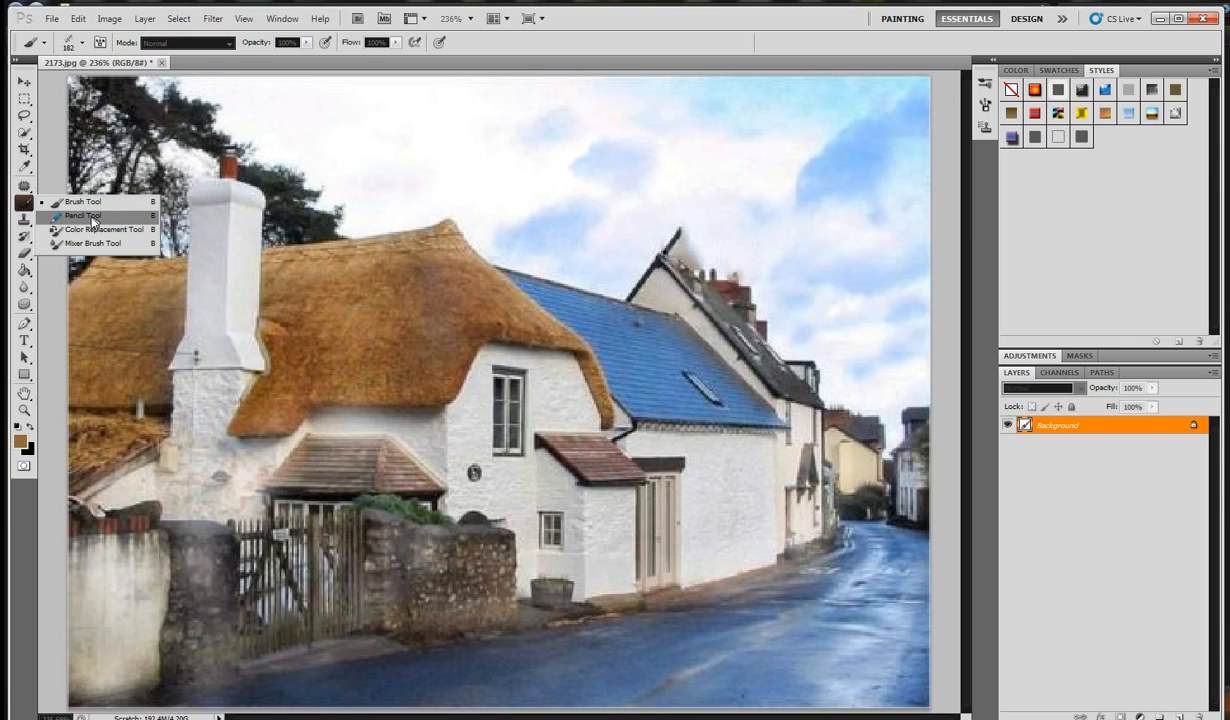
pyautogui.click(92, 217)
pyautogui.click(68, 44)
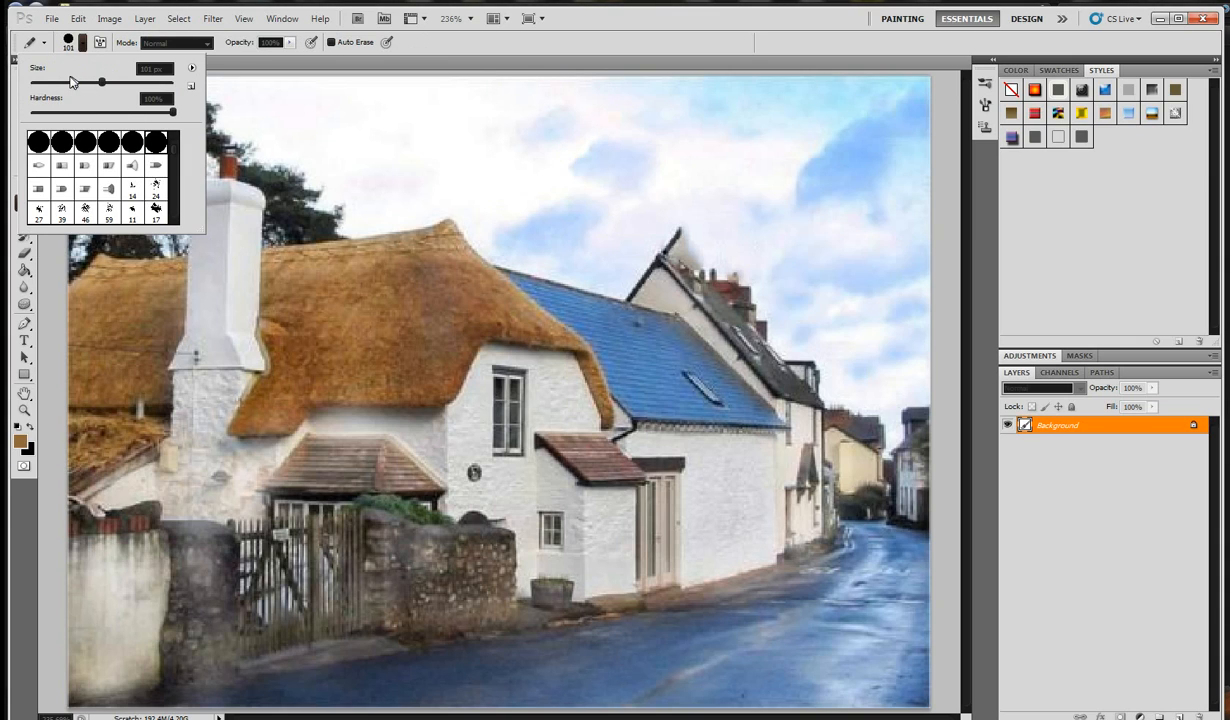
pyautogui.moveTo(101, 82); pyautogui.dragTo(71, 87)
pyautogui.moveTo(547, 178); pyautogui.dragTo(566, 311)
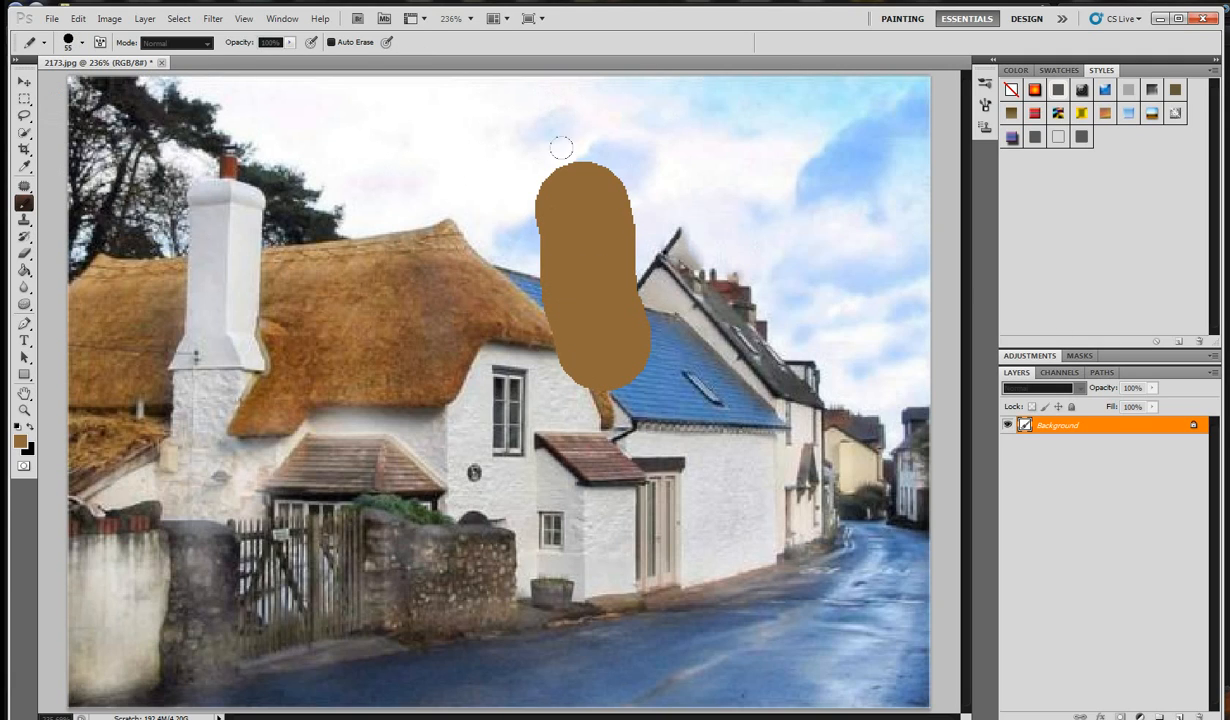
pyautogui.click(77, 18)
pyautogui.click(95, 33)
pyautogui.click(70, 44)
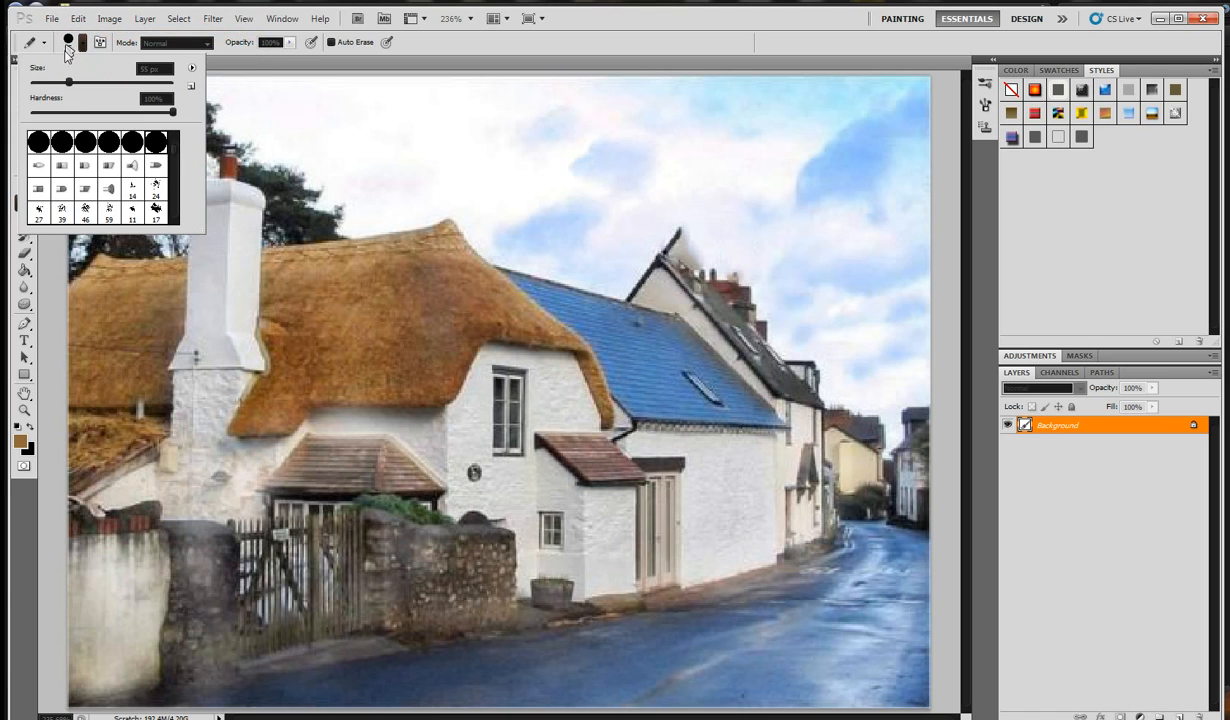
pyautogui.scroll(3, 133, 186)
pyautogui.click(11, 215)
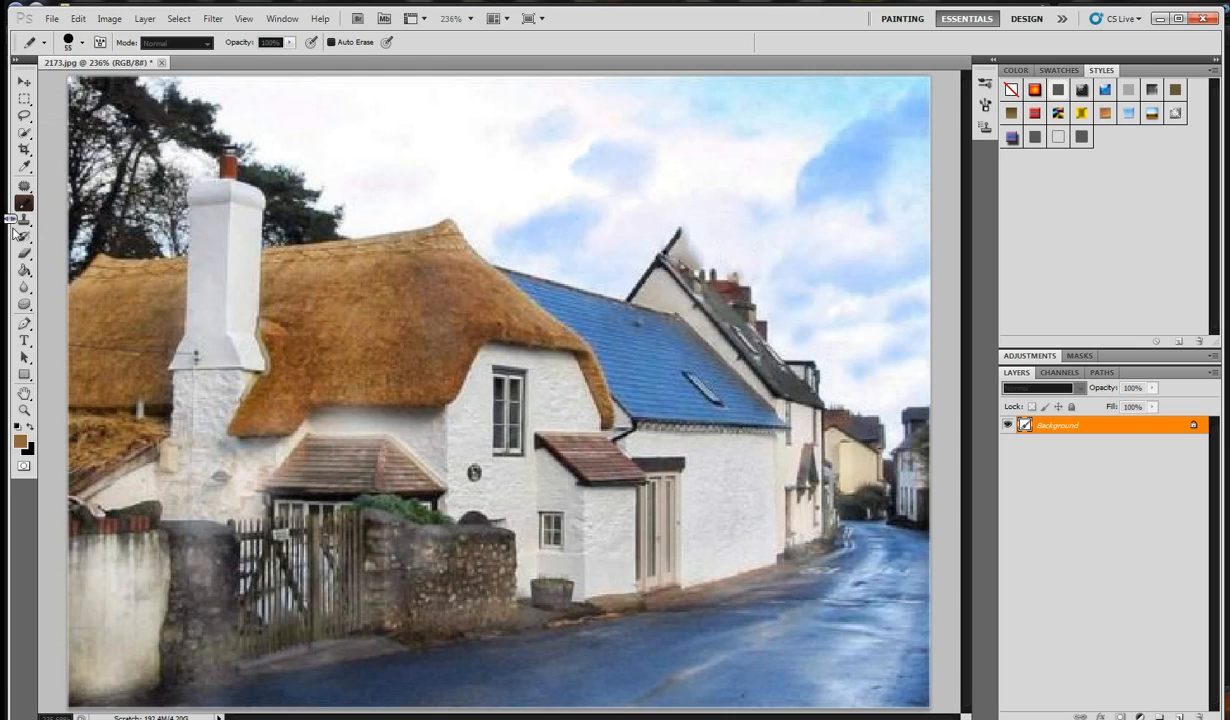
# Step: Sample the blue roof with the Clone Stamp tool, stamp it onto the sky above, and undo the stamp
pyautogui.click(25, 220)
pyautogui.click(84, 222)
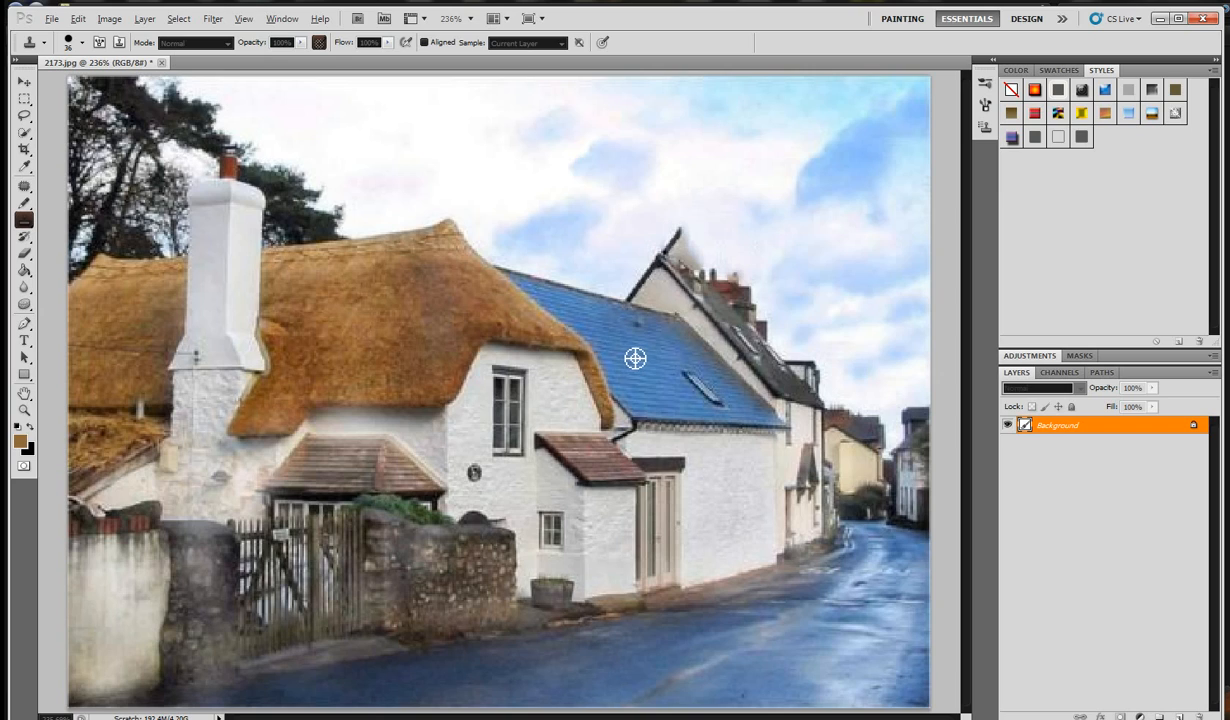
pyautogui.keyDown('alt'); pyautogui.click(635, 357); pyautogui.keyUp('alt')
pyautogui.click(606, 240)
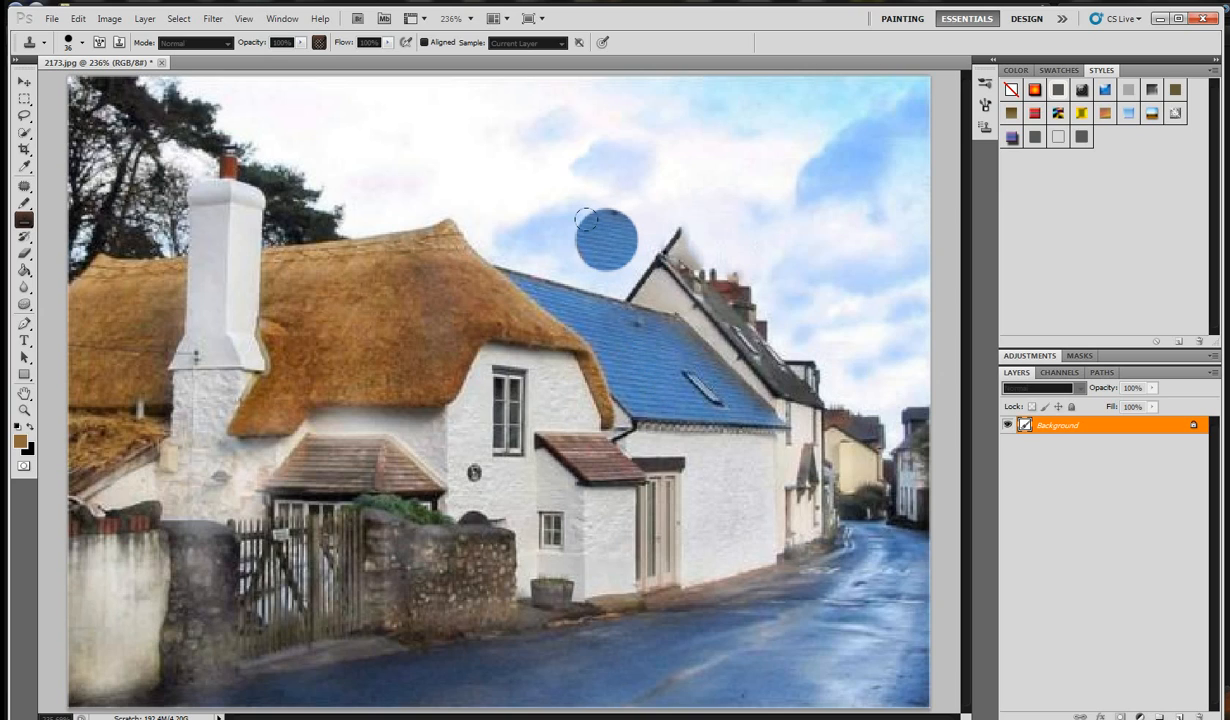
pyautogui.hotkey('ctrl', 'z')
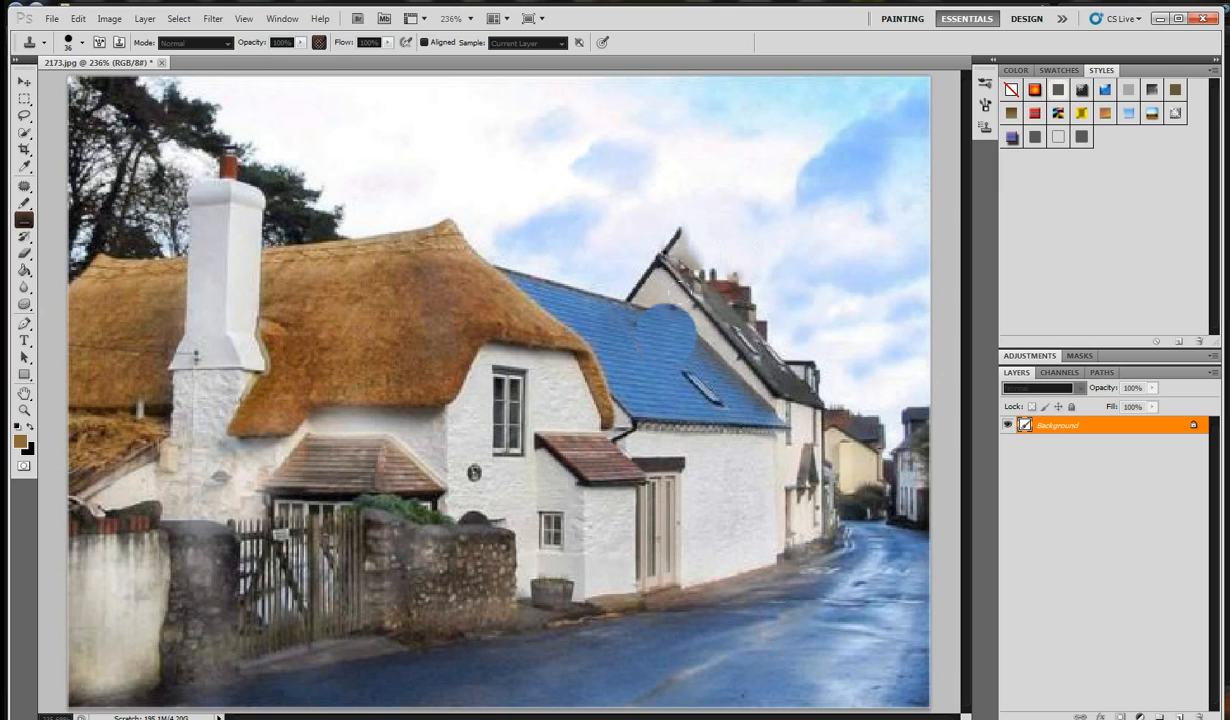
# Step: Clone clouds over the chimneys and pointed ridge of the dark-roofed house, resampling nearby sky to blend the covered area
pyautogui.moveTo(615, 191)
pyautogui.mouseDown()
pyautogui.moveTo(688, 214)
pyautogui.moveTo(678, 214)
pyautogui.moveTo(736, 264)
pyautogui.mouseUp()
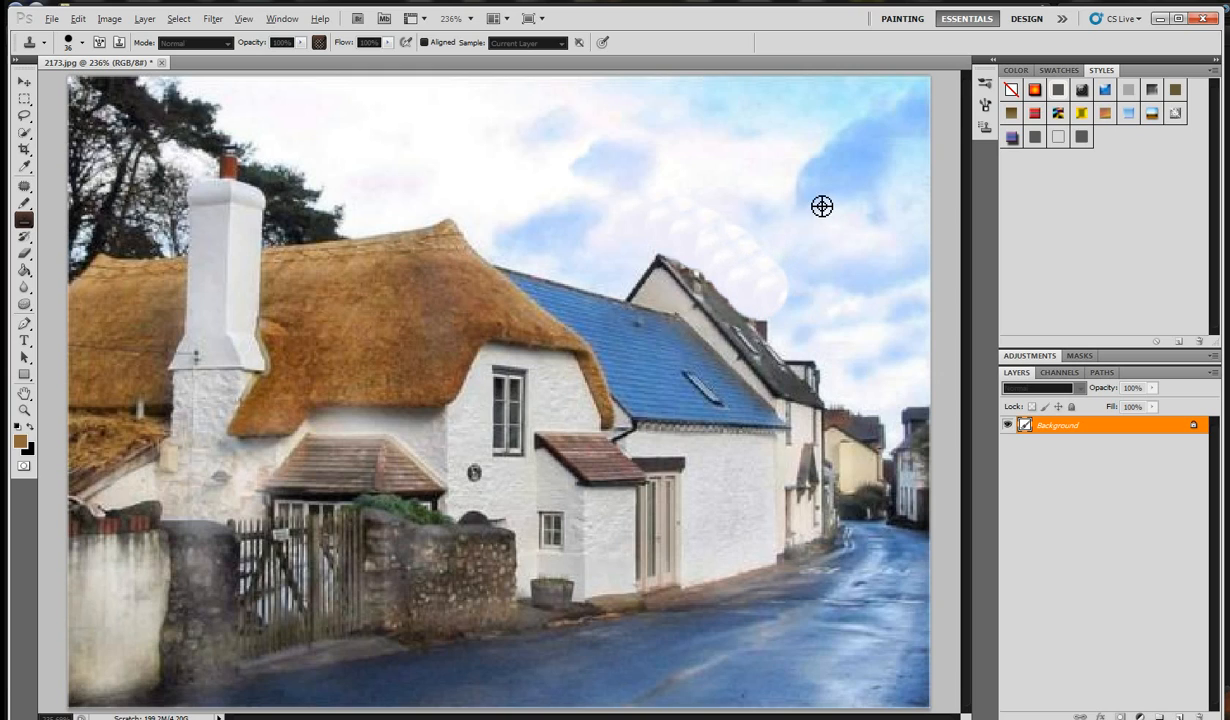
pyautogui.keyDown('alt'); pyautogui.click(814, 251); pyautogui.keyUp('alt')
pyautogui.moveTo(762, 256)
pyautogui.mouseDown()
pyautogui.moveTo(739, 267)
pyautogui.moveTo(755, 284)
pyautogui.mouseUp()
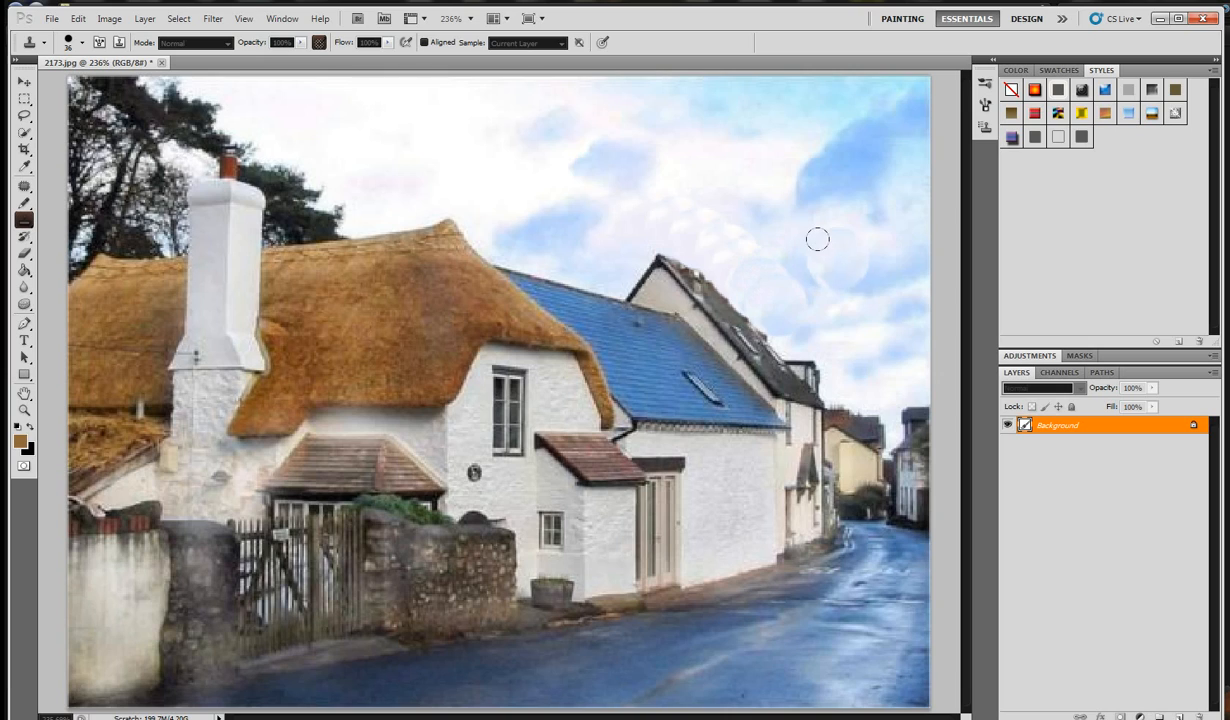
pyautogui.keyDown('alt'); pyautogui.click(763, 287); pyautogui.keyUp('alt')
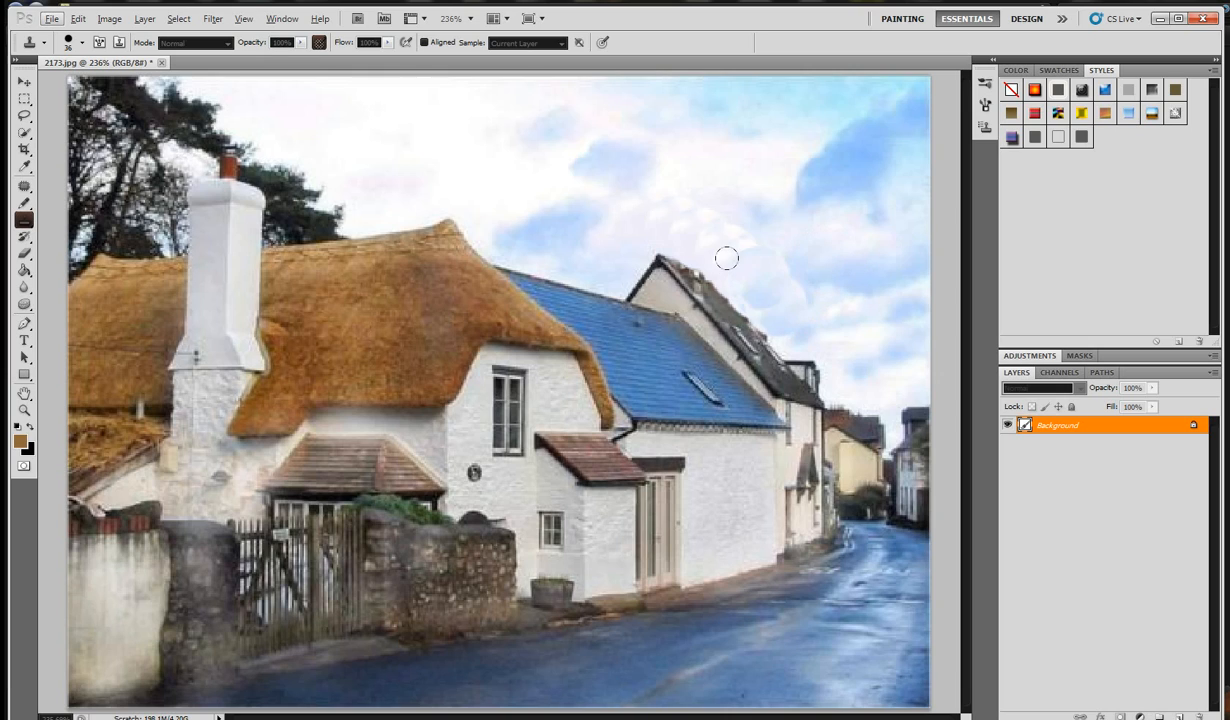
pyautogui.click(728, 258)
pyautogui.moveTo(728, 258); pyautogui.dragTo(766, 291)
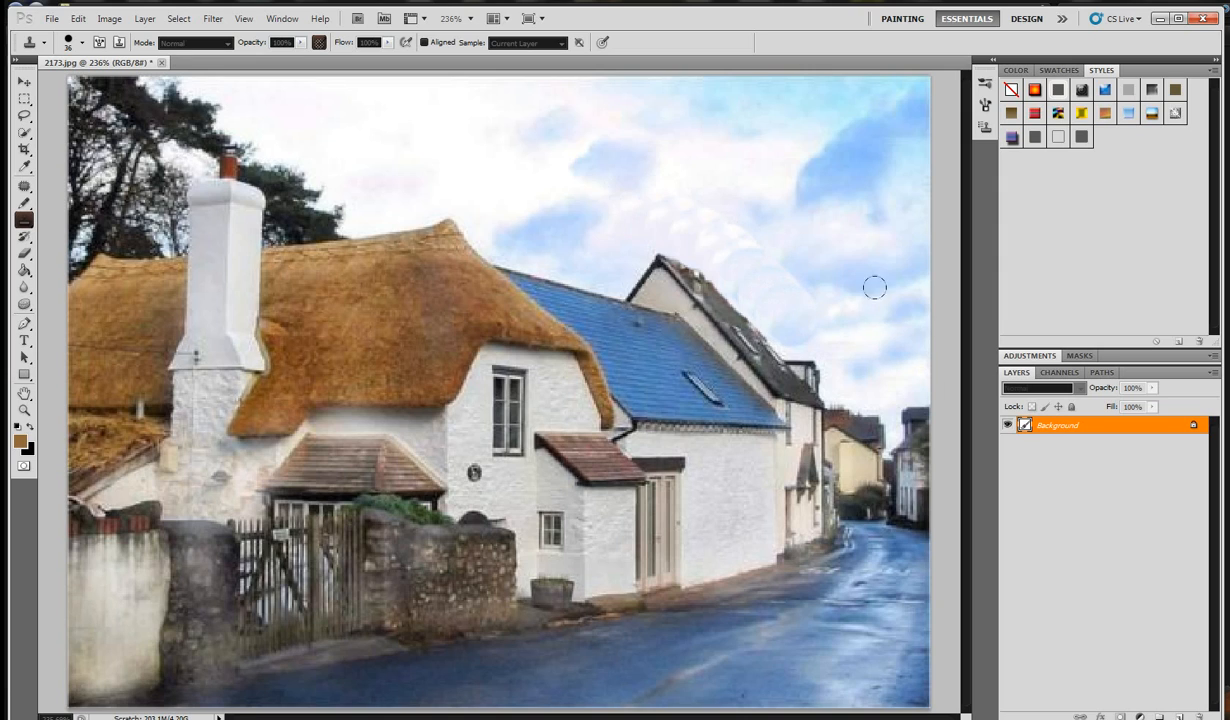
# Step: Switch from the Clone Stamp to the History Brush tool and view its variants
pyautogui.click(25, 236)
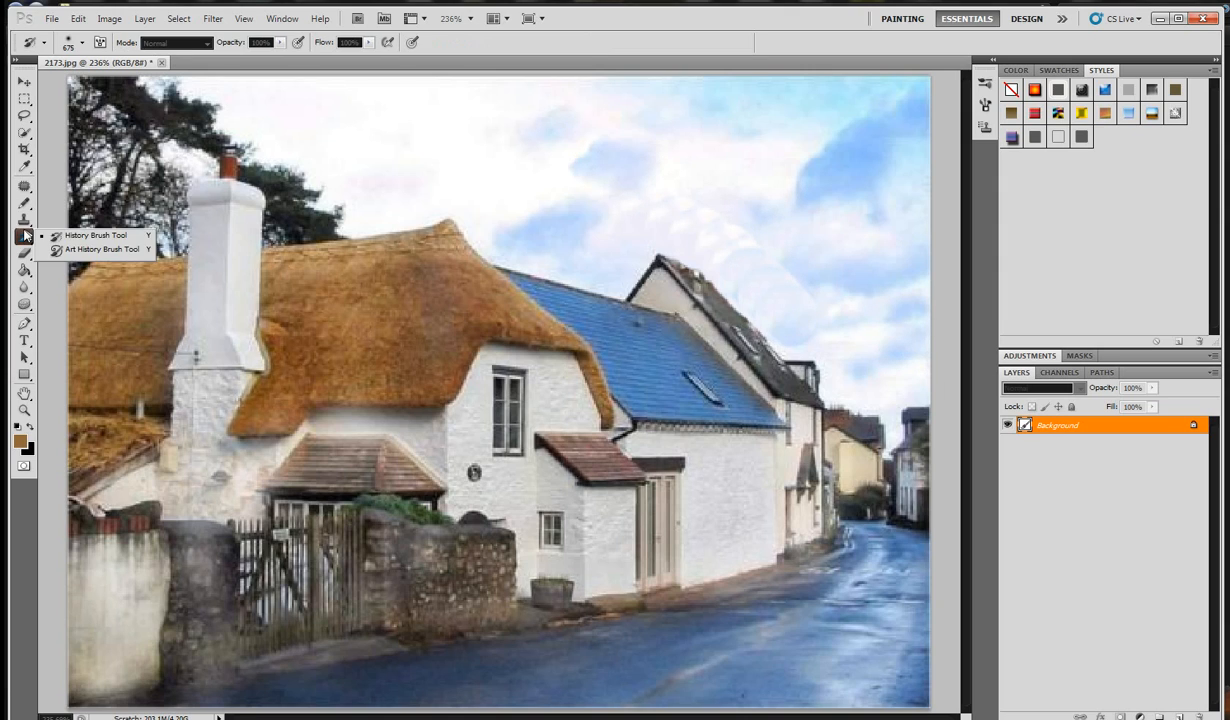
pyautogui.click(25, 220)
pyautogui.click(25, 238)
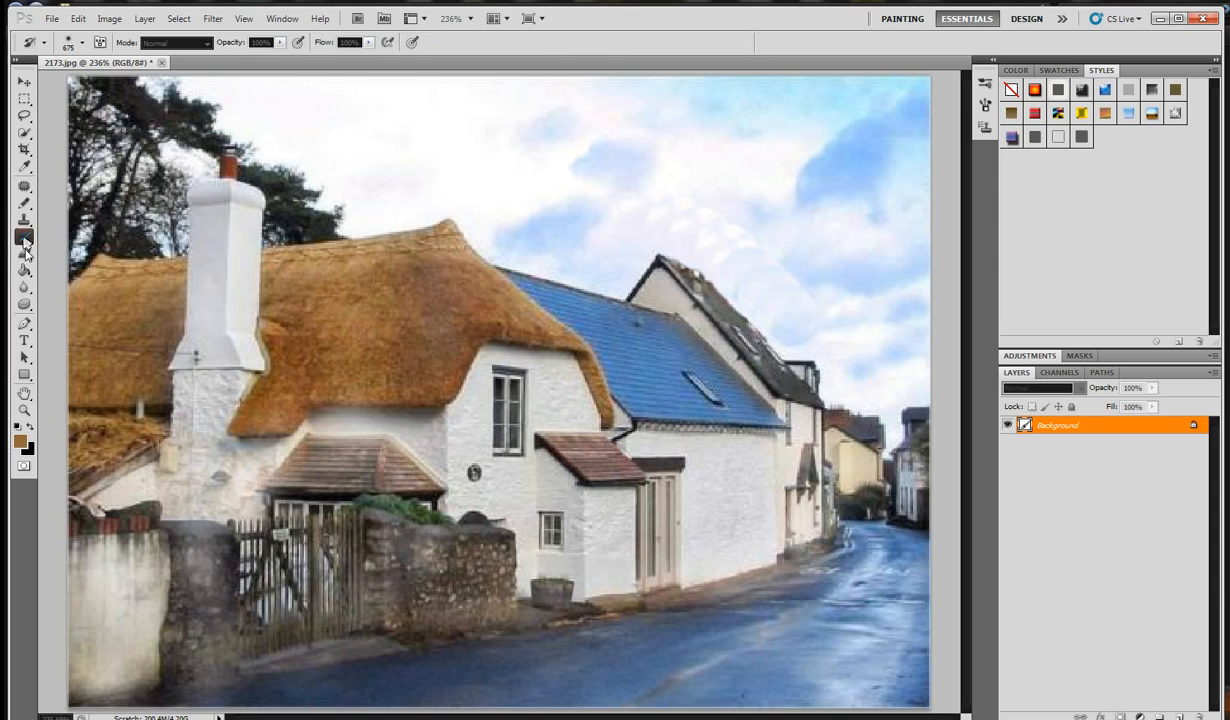
pyautogui.click(25, 240)
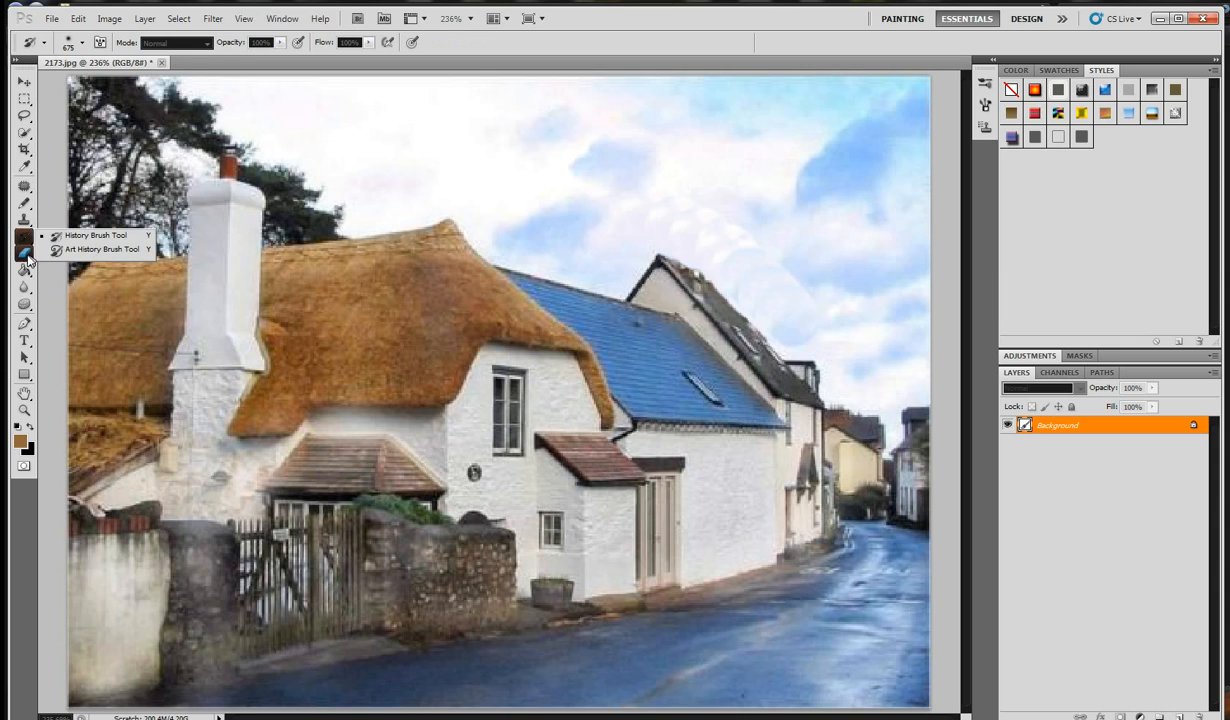
# Step: Erase a curved band across the sky and roof edges with the Eraser tool at 23 px, and undo it
pyautogui.click(26, 255)
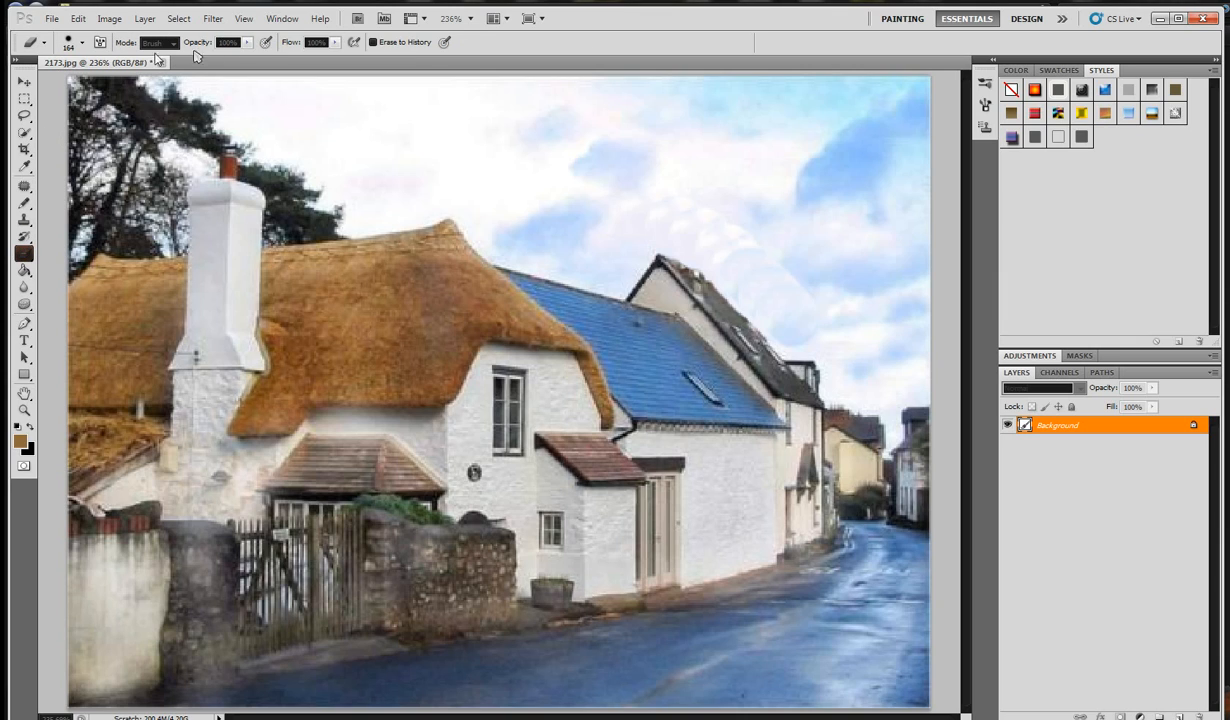
pyautogui.click(68, 42)
pyautogui.click(49, 84)
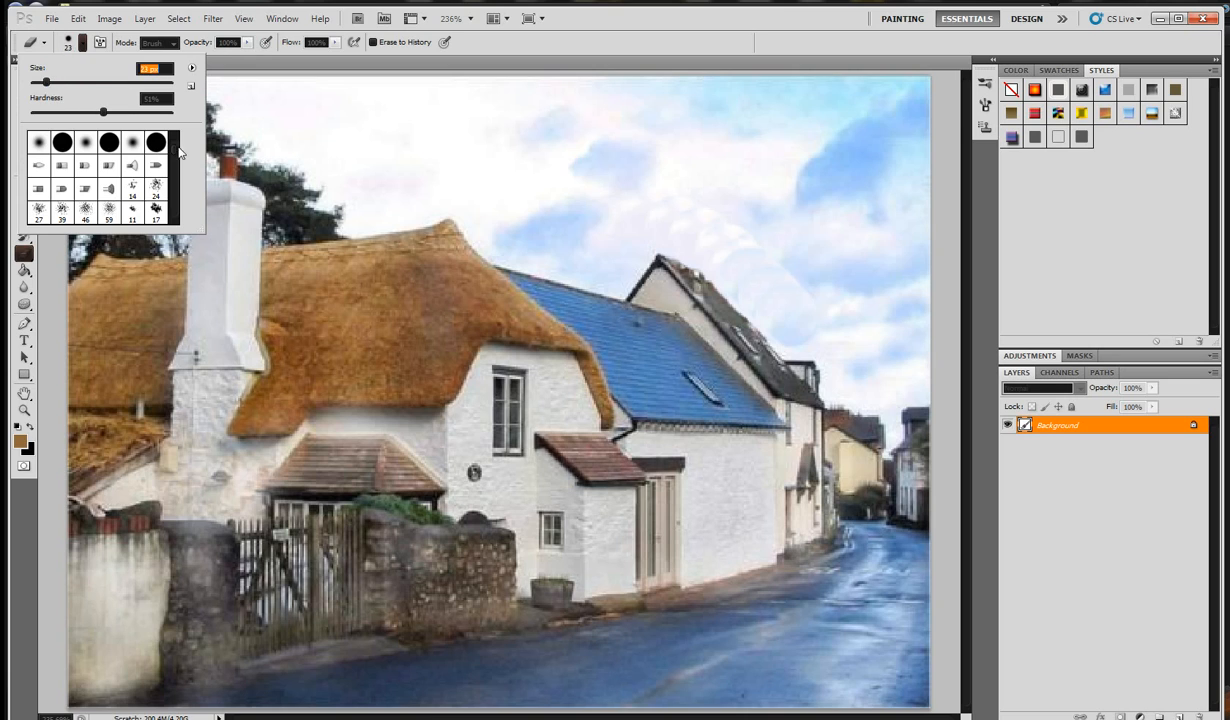
pyautogui.moveTo(618, 220)
pyautogui.mouseDown()
pyautogui.moveTo(546, 261)
pyautogui.moveTo(618, 212)
pyautogui.moveTo(633, 284)
pyautogui.mouseUp()
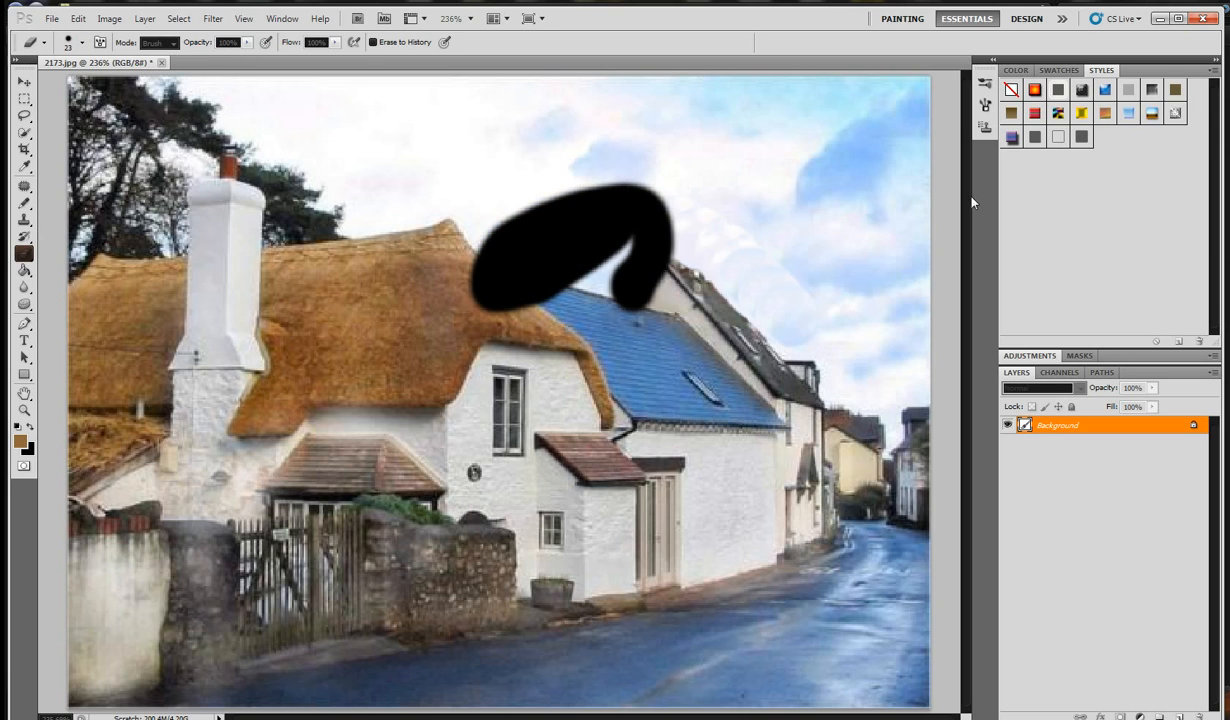
pyautogui.click(78, 18)
pyautogui.click(100, 33)
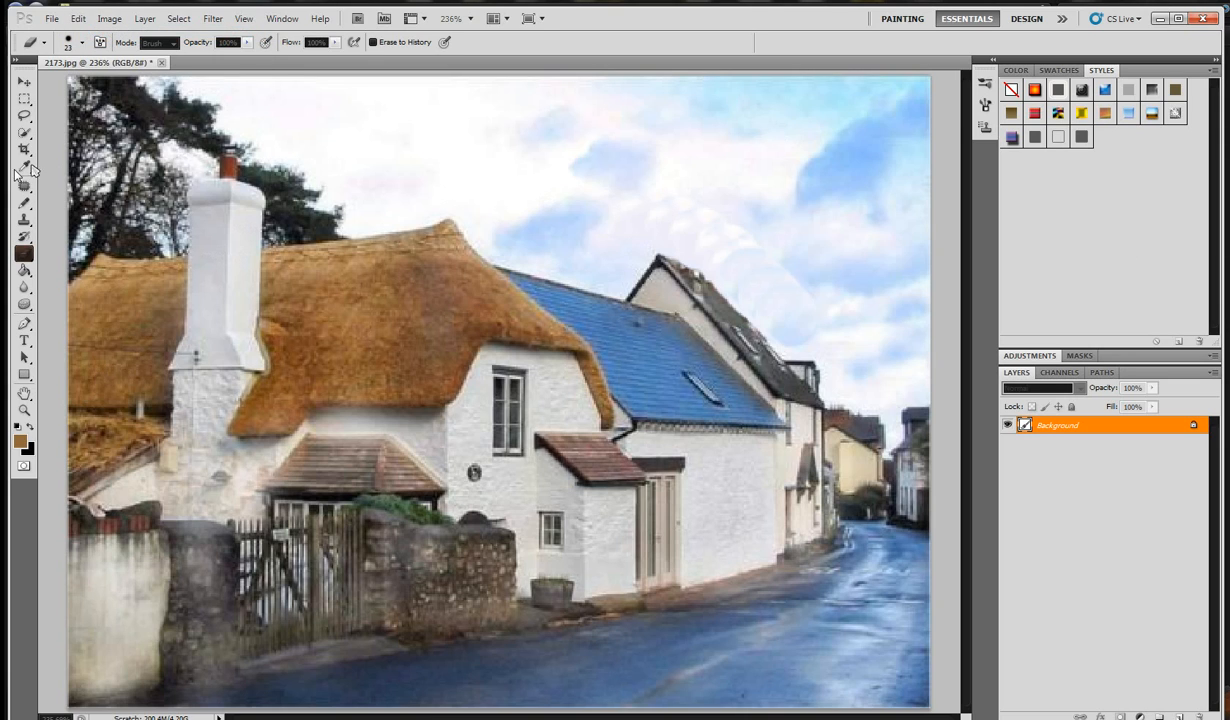
# Step: Erase a vertical strip from the sky onto the thatched roof with a soft 23 px eraser at 0% hardness, and undo it
pyautogui.click(68, 42)
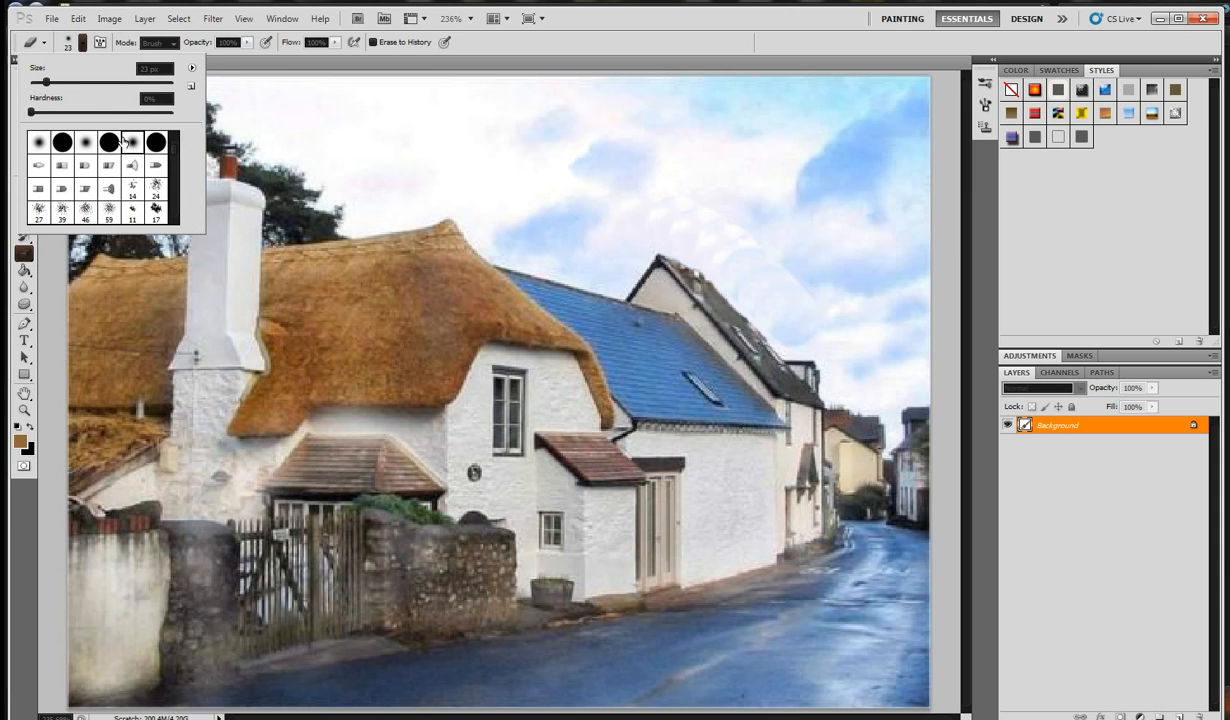
pyautogui.moveTo(533, 178); pyautogui.dragTo(490, 338)
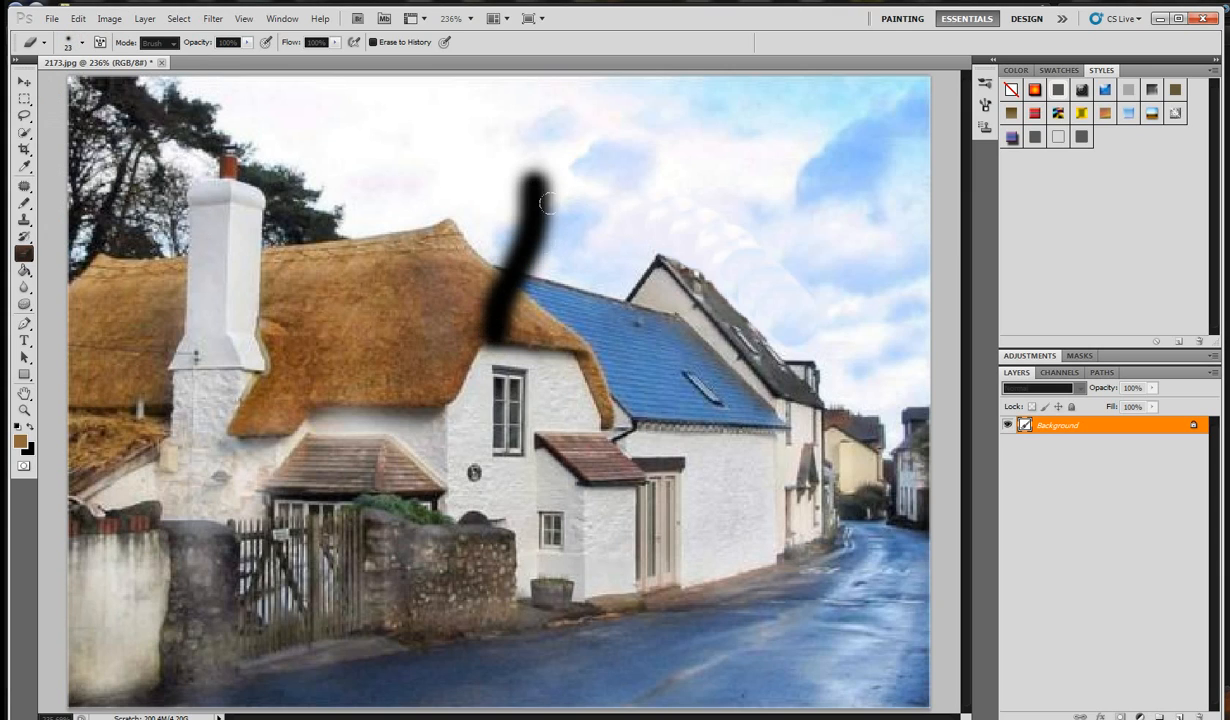
pyautogui.click(78, 18)
pyautogui.click(84, 35)
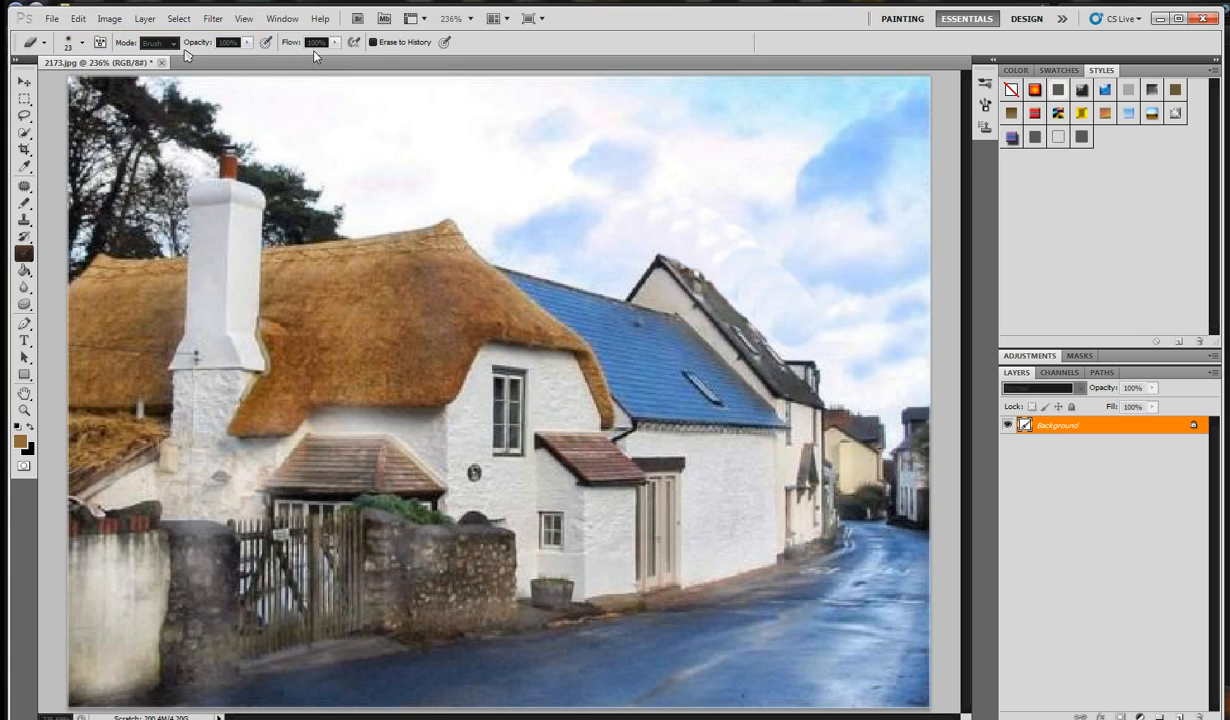
# Step: Erase partially over the thatched roof's edge and adjoining sky at 29% opacity, and undo the last eraser stroke
pyautogui.click(245, 44)
pyautogui.moveTo(202, 62); pyautogui.dragTo(196, 62)
pyautogui.moveTo(548, 210)
pyautogui.mouseDown()
pyautogui.moveTo(470, 290)
pyautogui.moveTo(513, 220)
pyautogui.moveTo(445, 315)
pyautogui.moveTo(505, 250)
pyautogui.mouseUp()
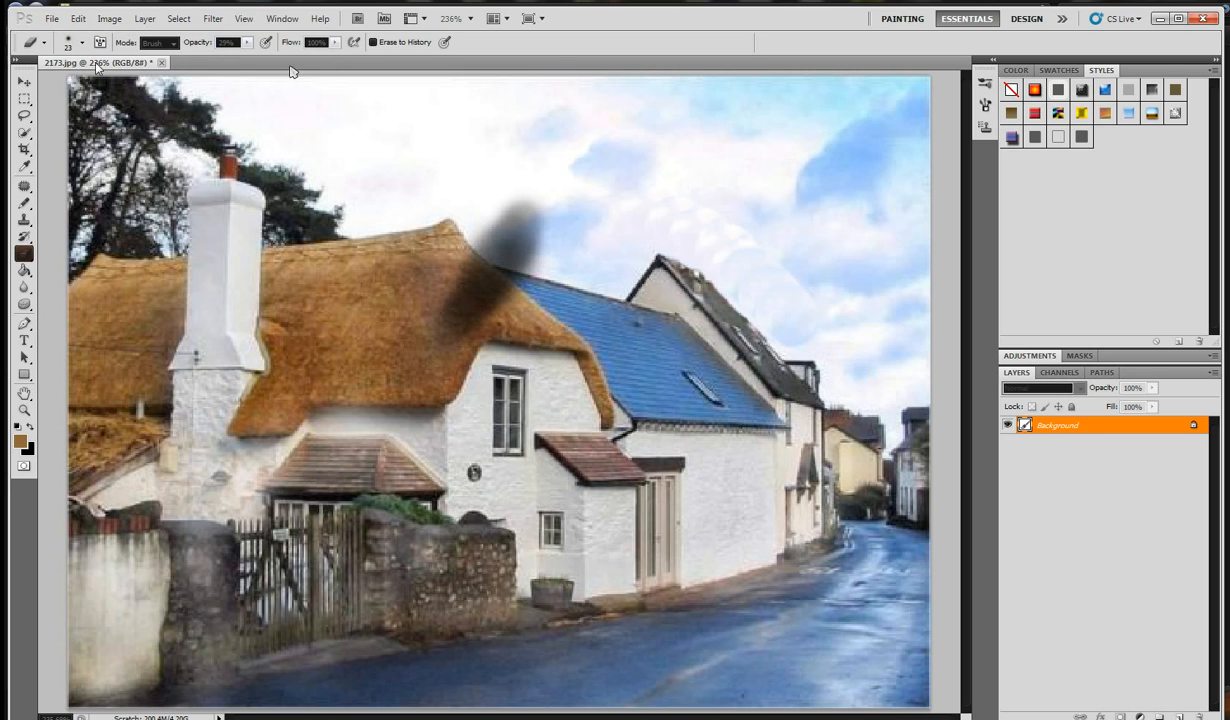
pyautogui.click(80, 19)
pyautogui.click(84, 34)
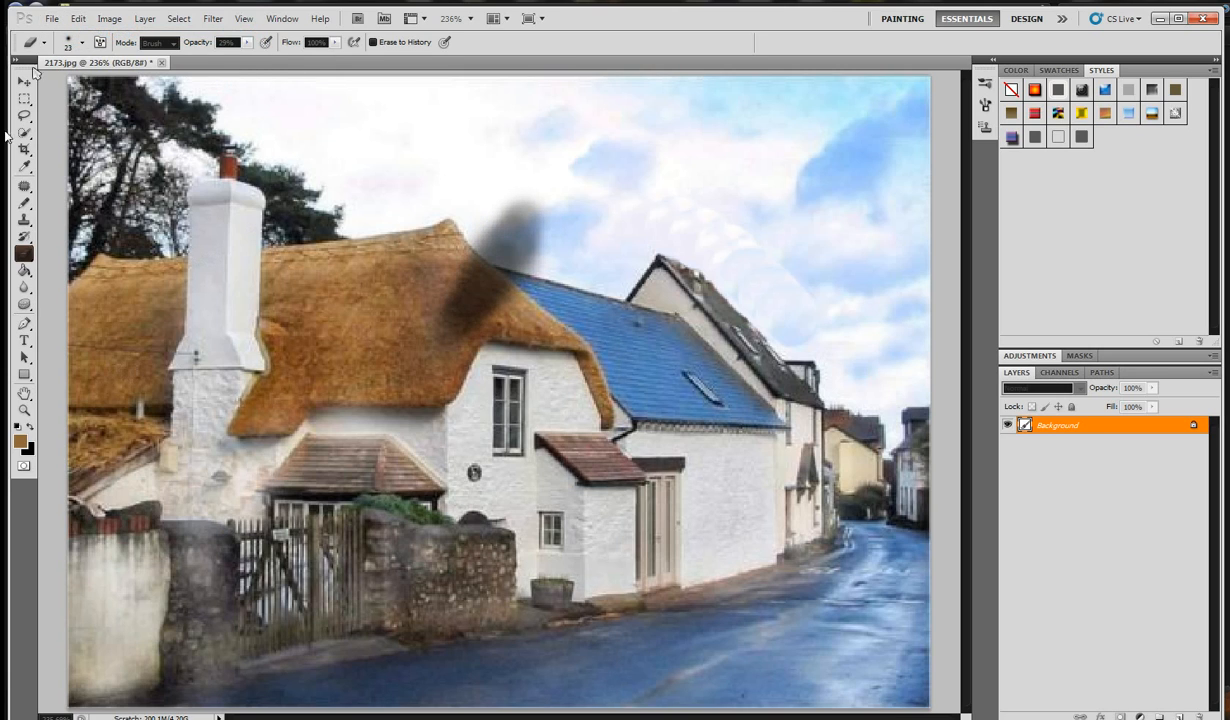
# Step: Select the Paint Bucket tool, swap the colours to make black the foreground, and add a new layer above the background
pyautogui.click(25, 270)
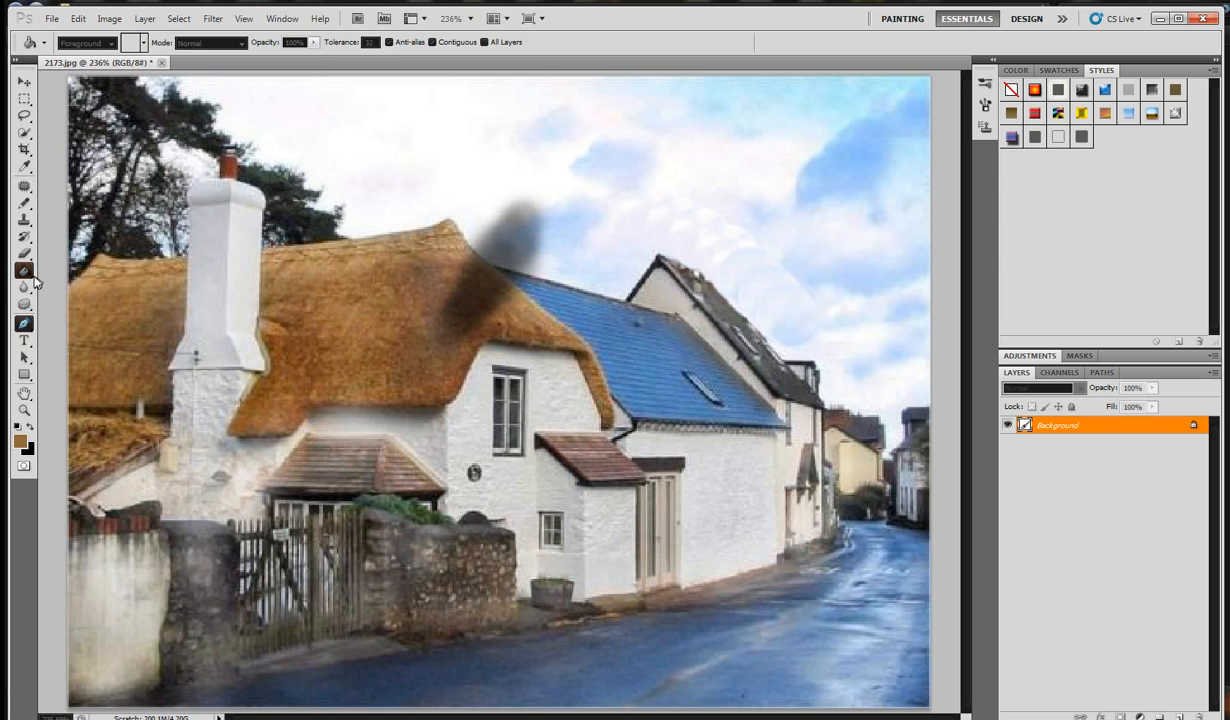
pyautogui.click(30, 429)
pyautogui.click(1181, 717)
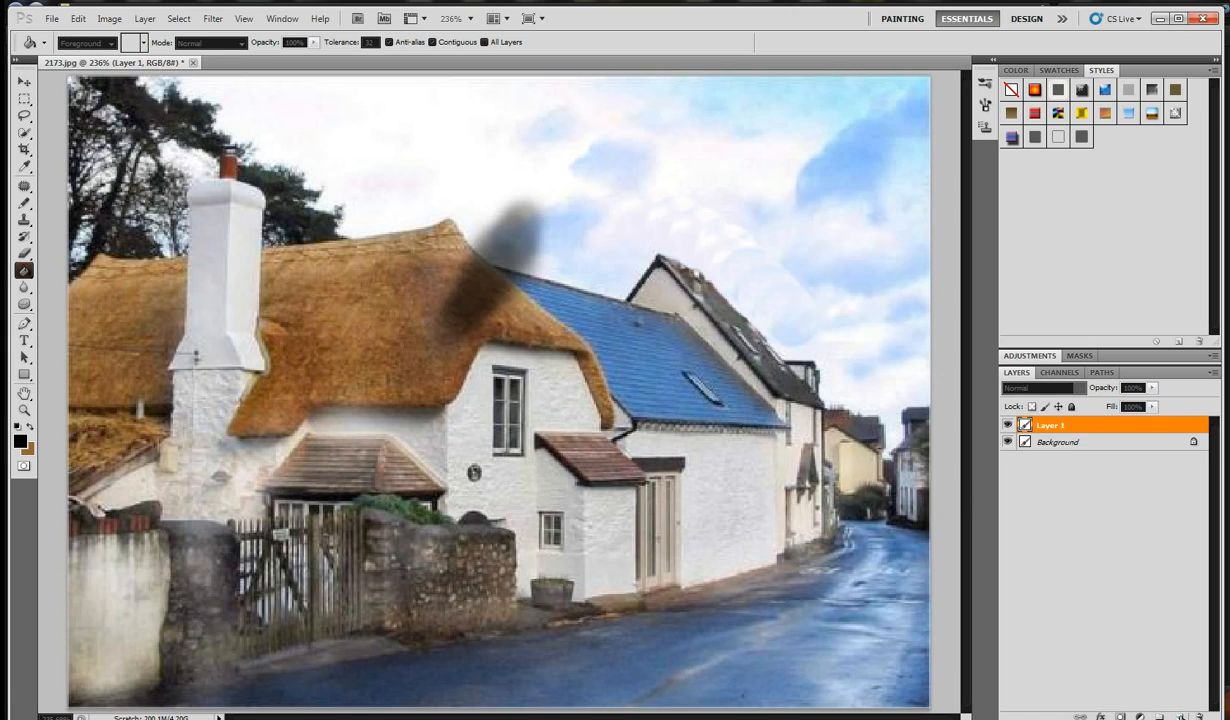
# Step: Fill the new layer with black using the Paint Bucket, and undo the fill
pyautogui.click(359, 257)
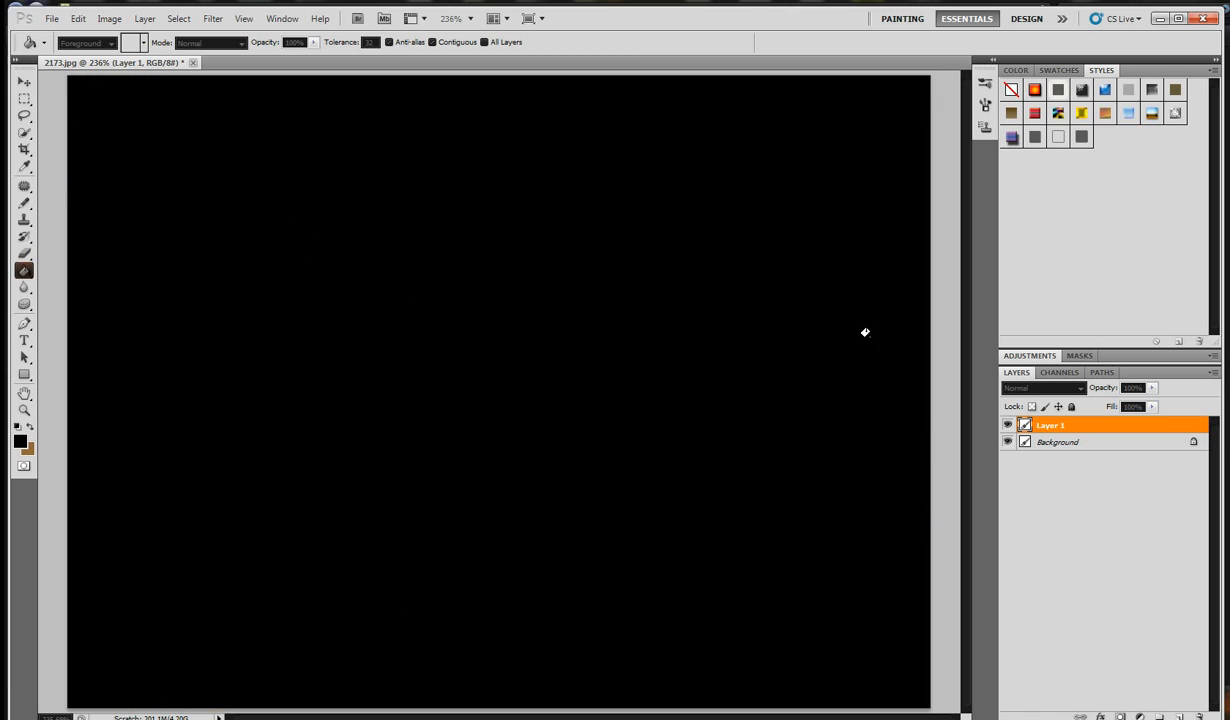
pyautogui.click(78, 18)
pyautogui.click(80, 33)
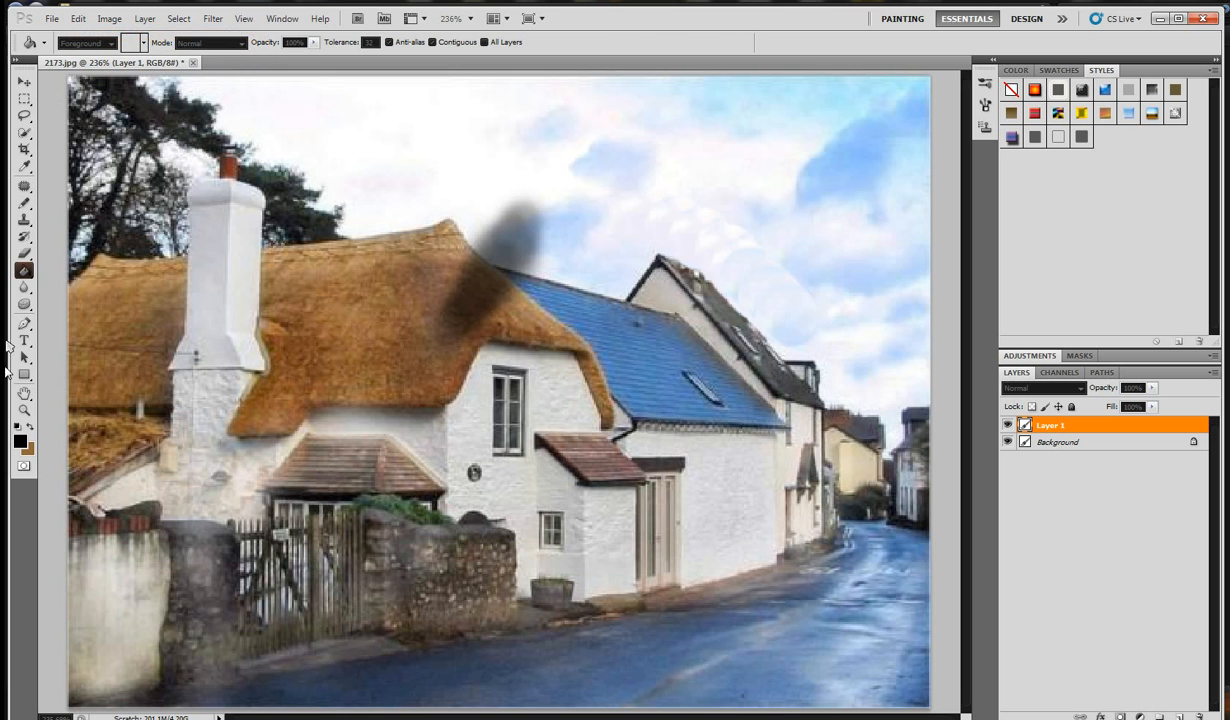
# Step: Select the Gradient tool with the black-to-white preset and draw a diagonal linear gradient rising across Layer 1
pyautogui.click(24, 270)
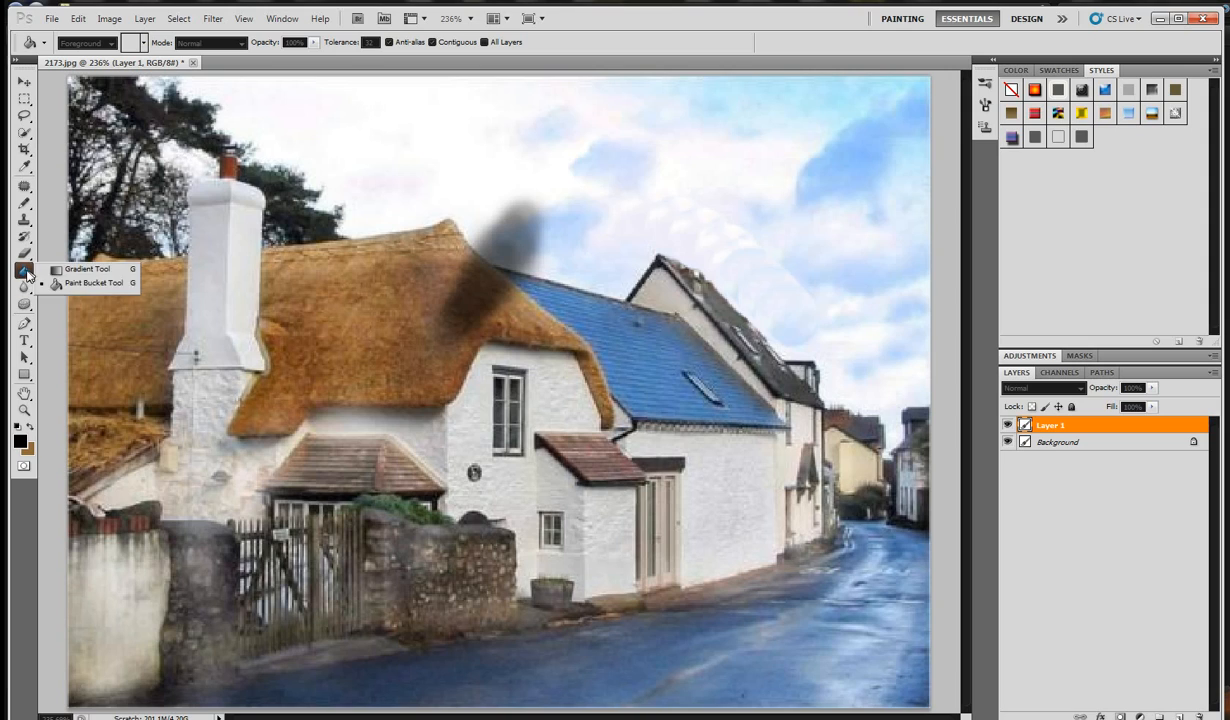
pyautogui.click(85, 271)
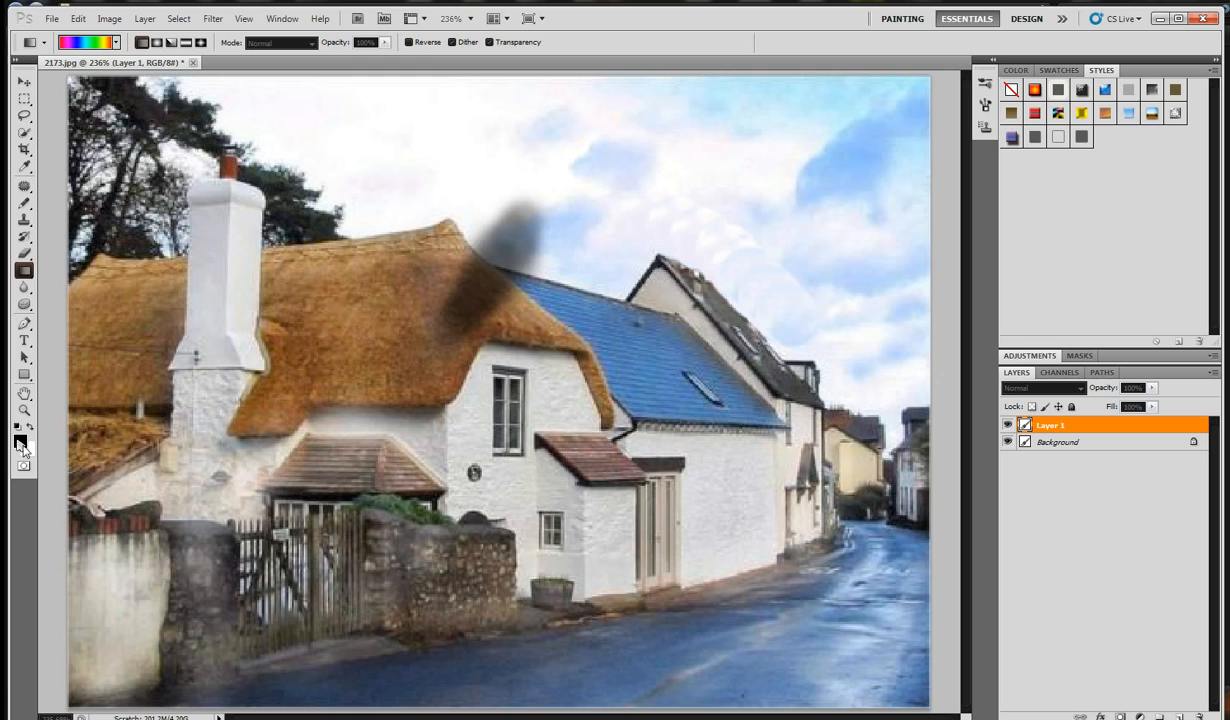
pyautogui.click(117, 43)
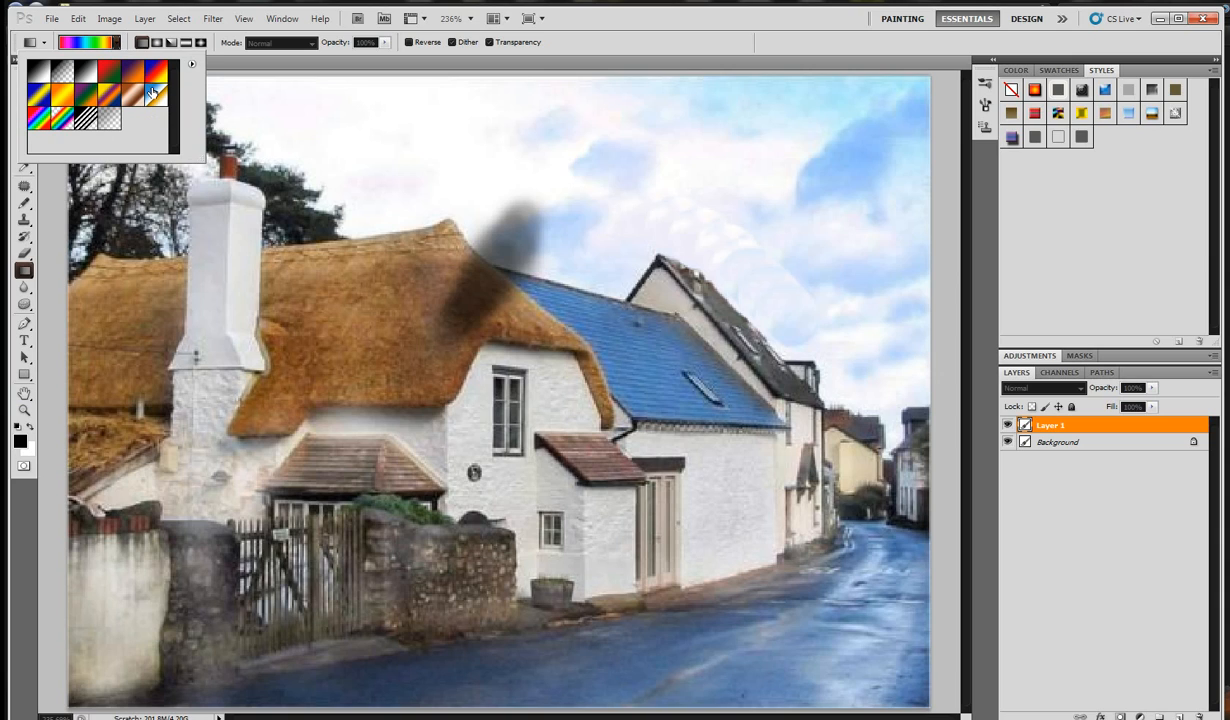
pyautogui.click(38, 73)
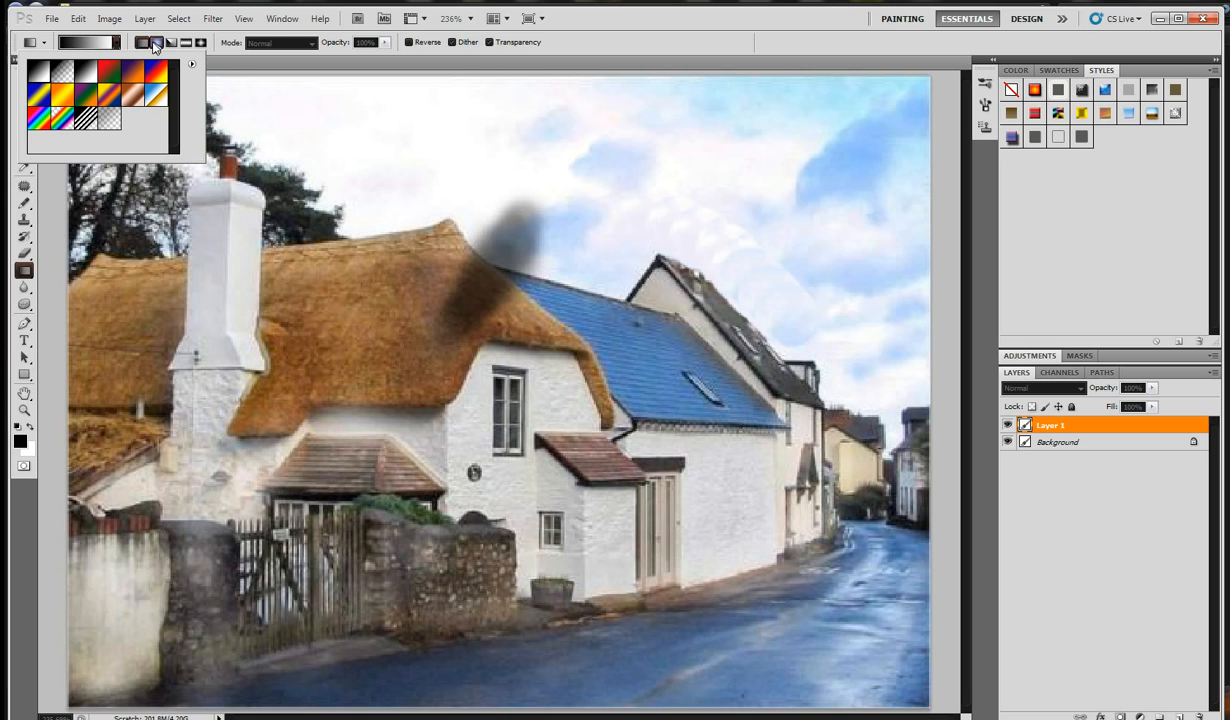
pyautogui.moveTo(341, 515); pyautogui.dragTo(776, 239)
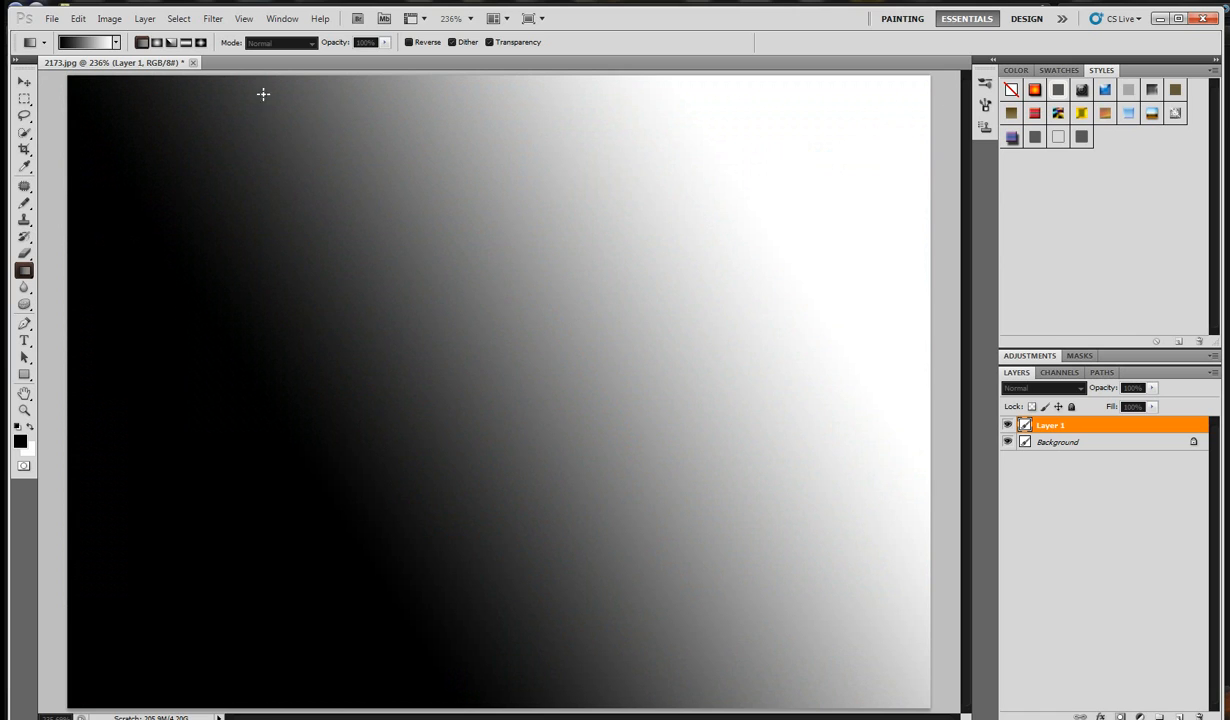
# Step: Draw black-centred radial gradients on Layer 1, and swap the colours to draw a white-centred radial gradient
pyautogui.click(157, 42)
pyautogui.moveTo(448, 532); pyautogui.dragTo(455, 555)
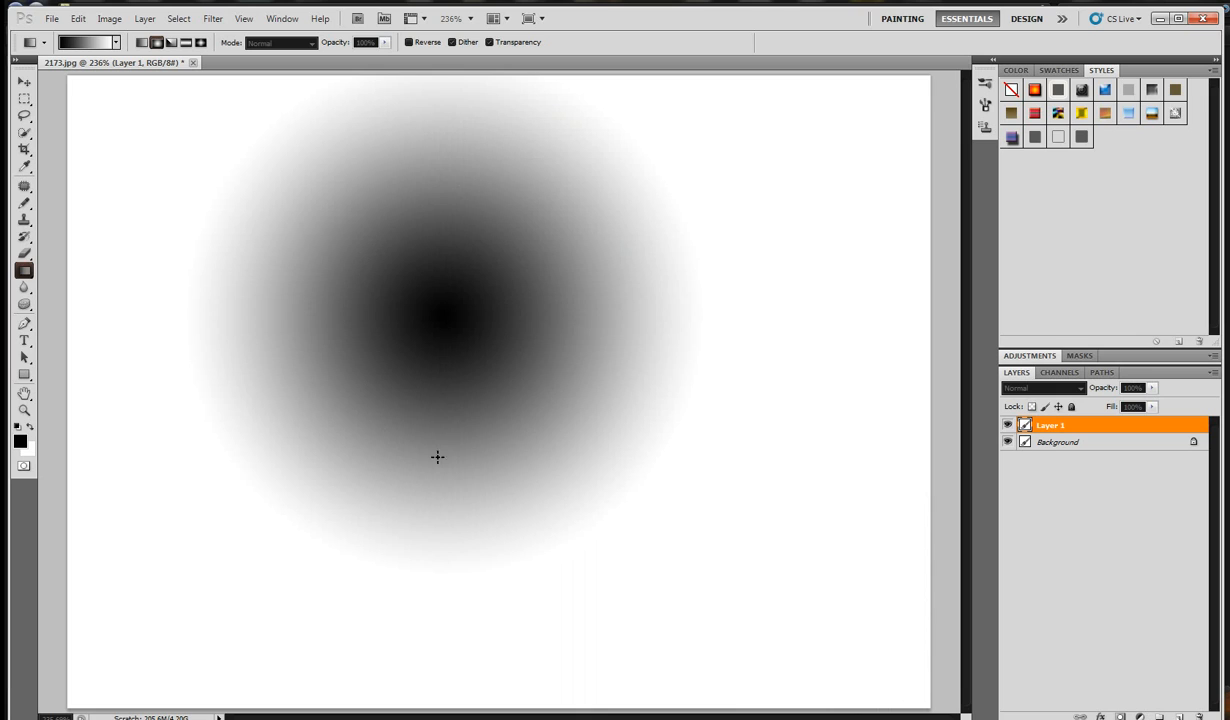
pyautogui.moveTo(466, 426); pyautogui.dragTo(524, 125)
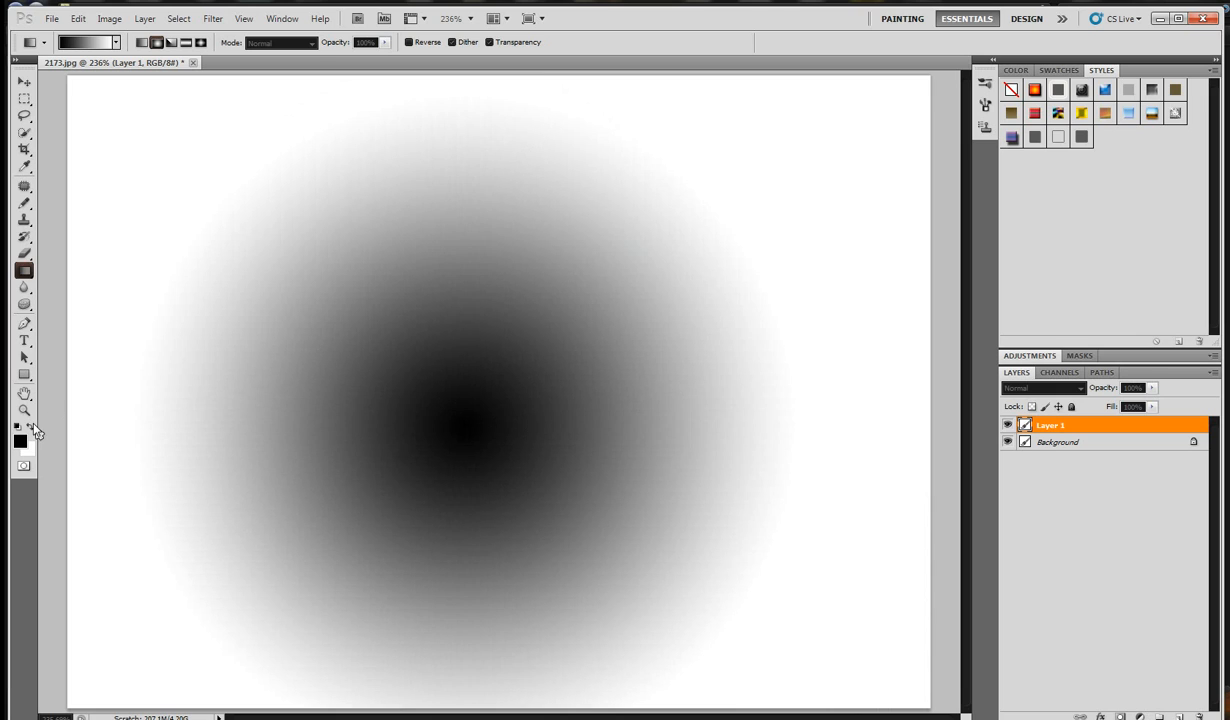
pyautogui.click(32, 427)
pyautogui.moveTo(407, 322); pyautogui.dragTo(453, 640)
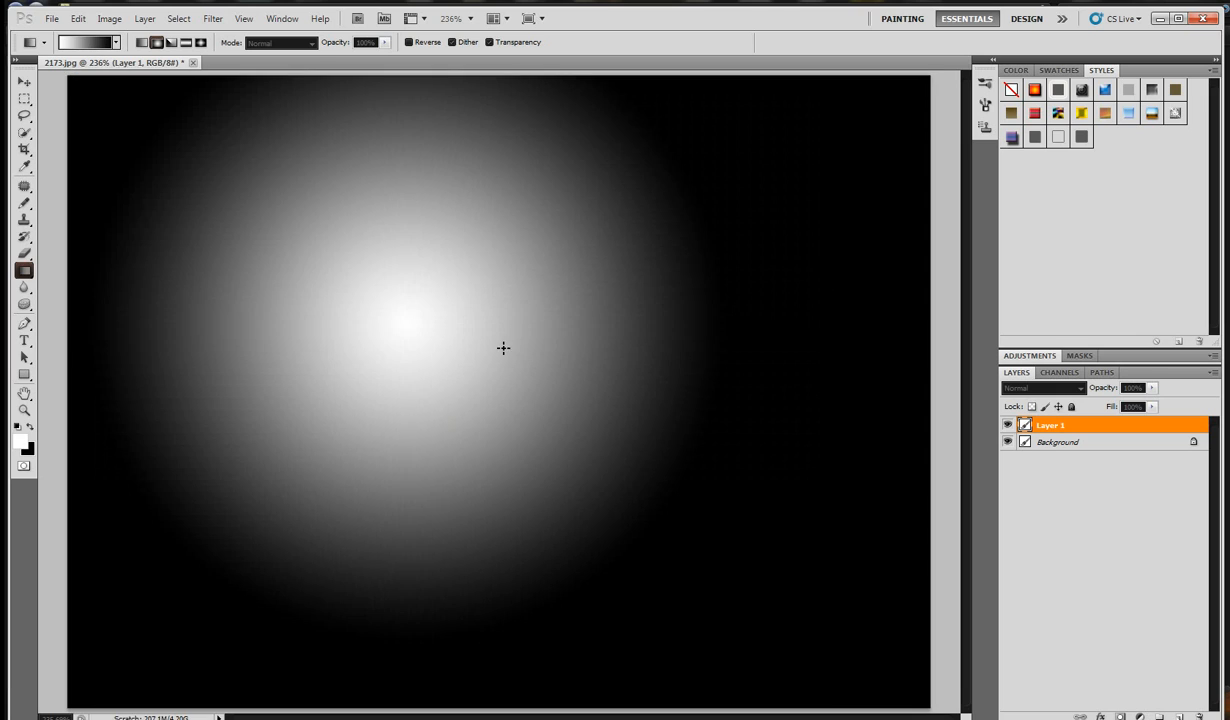
# Step: Draw an angle gradient on Layer 1, and delete that layer
pyautogui.click(172, 42)
pyautogui.moveTo(497, 283); pyautogui.dragTo(424, 553)
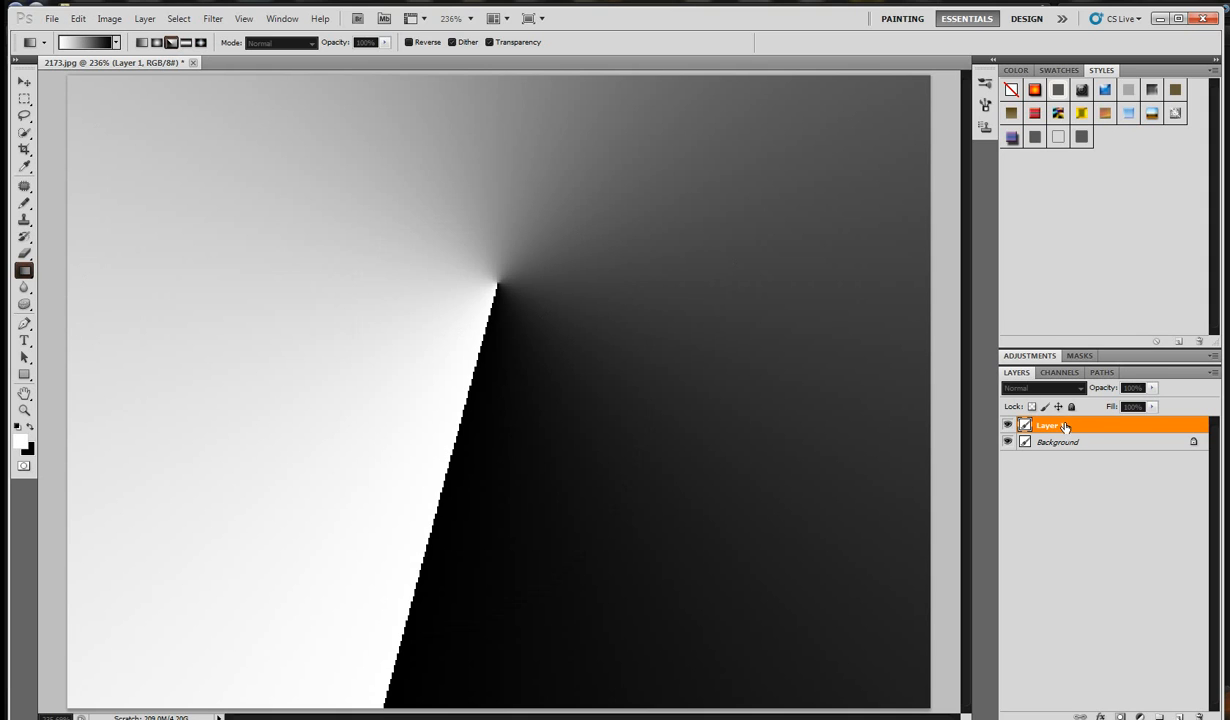
pyautogui.moveTo(1040, 426); pyautogui.dragTo(1200, 716)
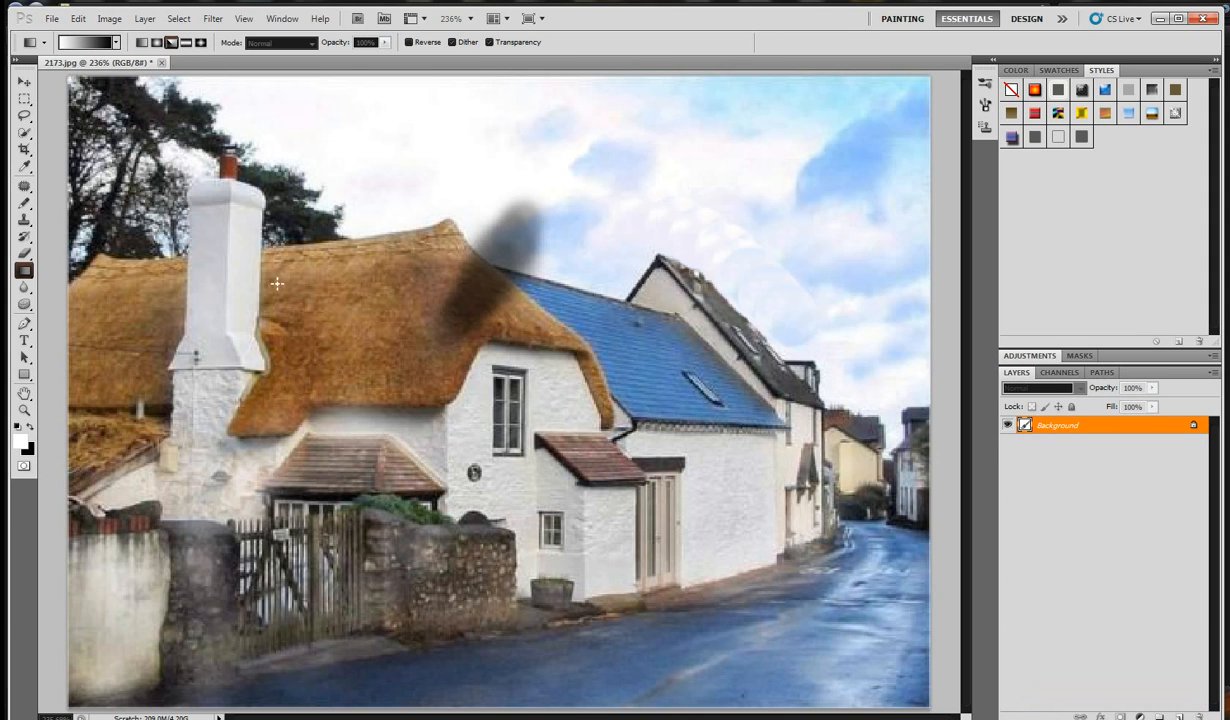
# Step: Blur the thatched roof and lower chimney with a 55 px Blur tool brush, and undo the blur
pyautogui.click(24, 288)
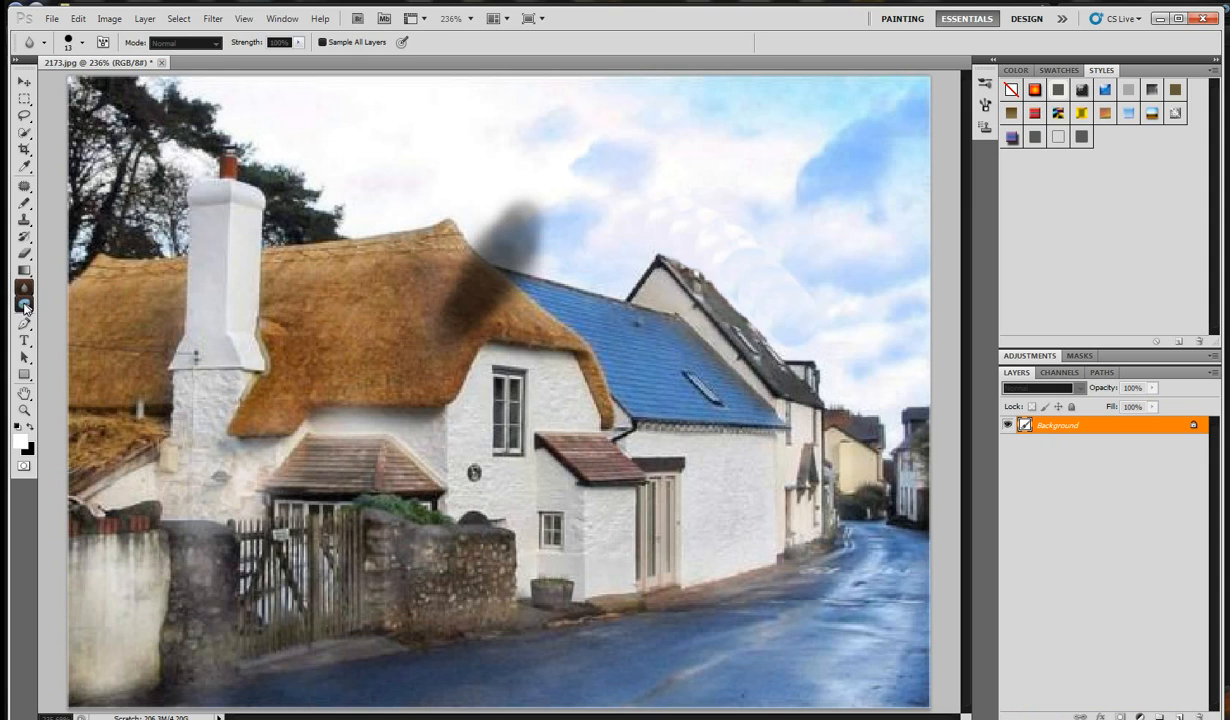
pyautogui.click(81, 42)
pyautogui.click(69, 81)
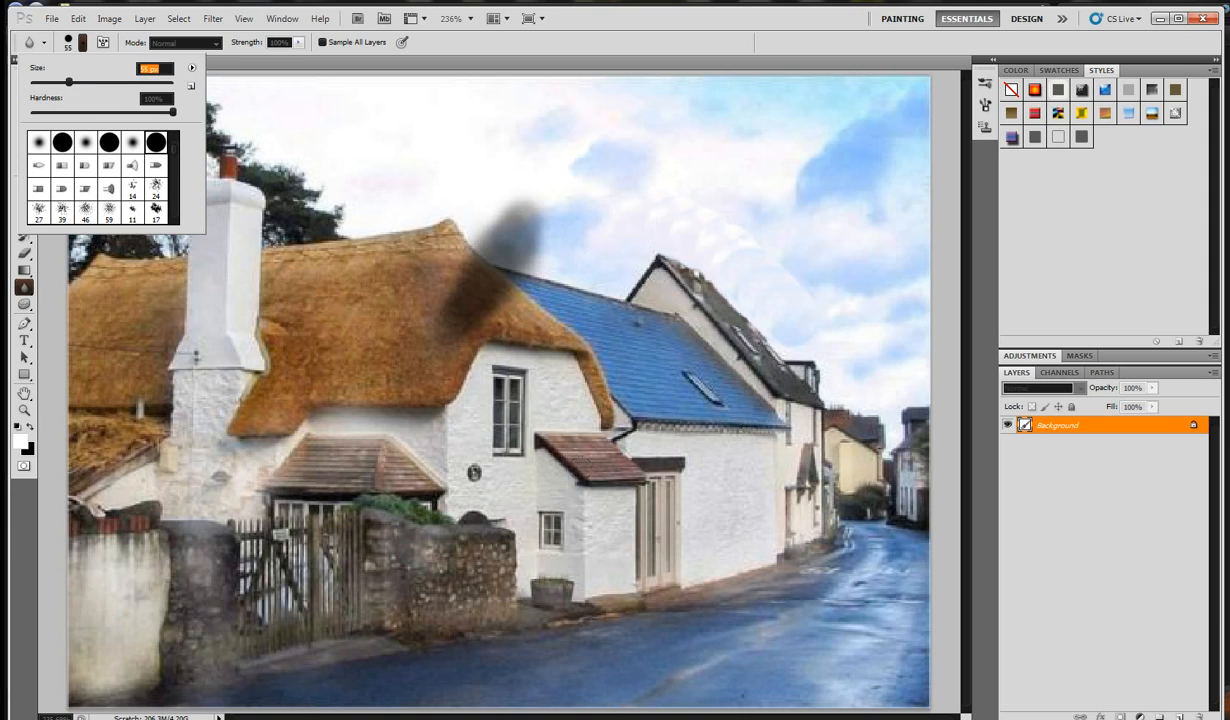
pyautogui.moveTo(400, 184)
pyautogui.mouseDown()
pyautogui.moveTo(487, 265)
pyautogui.moveTo(440, 198)
pyautogui.moveTo(525, 318)
pyautogui.moveTo(397, 262)
pyautogui.moveTo(356, 331)
pyautogui.moveTo(295, 303)
pyautogui.moveTo(275, 258)
pyautogui.moveTo(70, 278)
pyautogui.moveTo(40, 326)
pyautogui.moveTo(157, 357)
pyautogui.mouseUp()
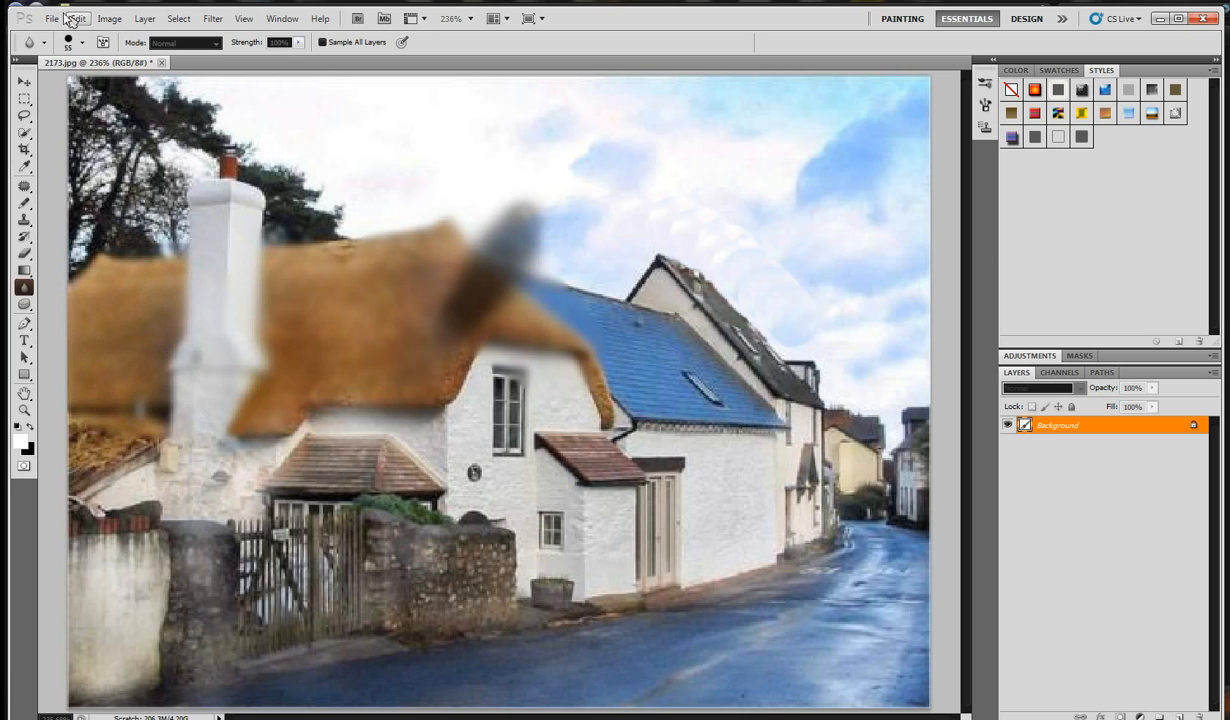
pyautogui.click(77, 18)
pyautogui.click(84, 33)
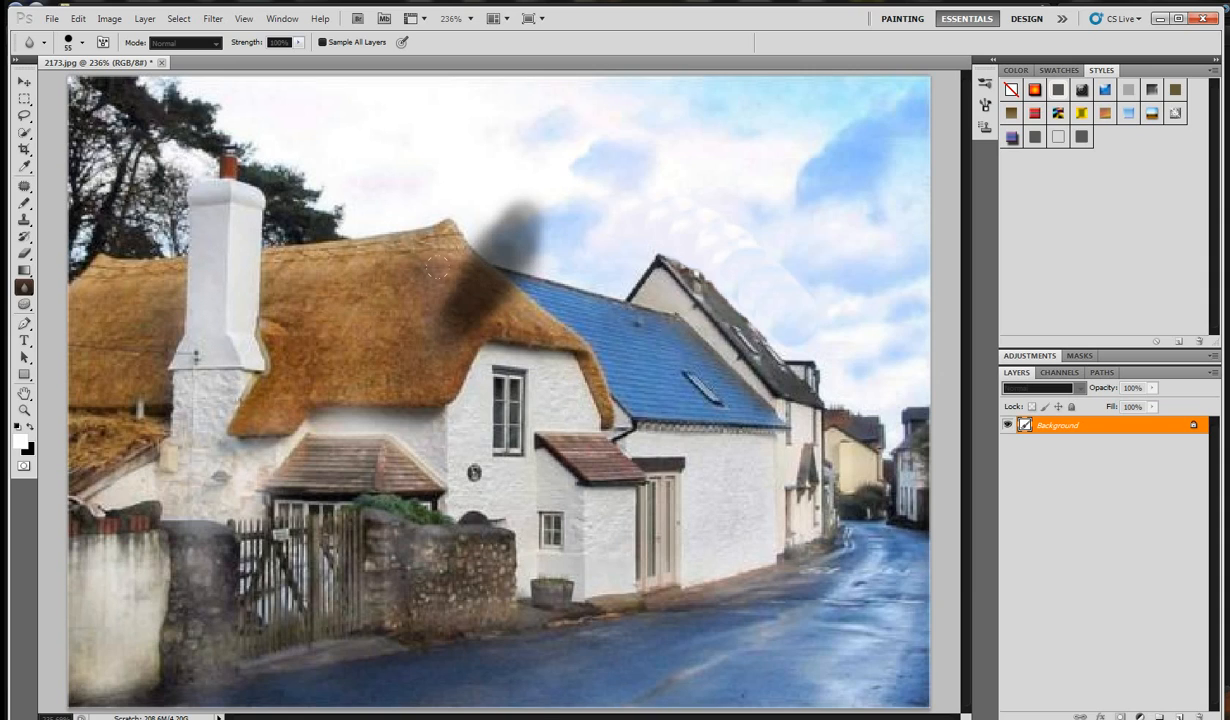
# Step: Smudge a large swirl over the thatched roof and sky with the 33 px Smudge tool, and undo it
pyautogui.rightClick(24, 287)
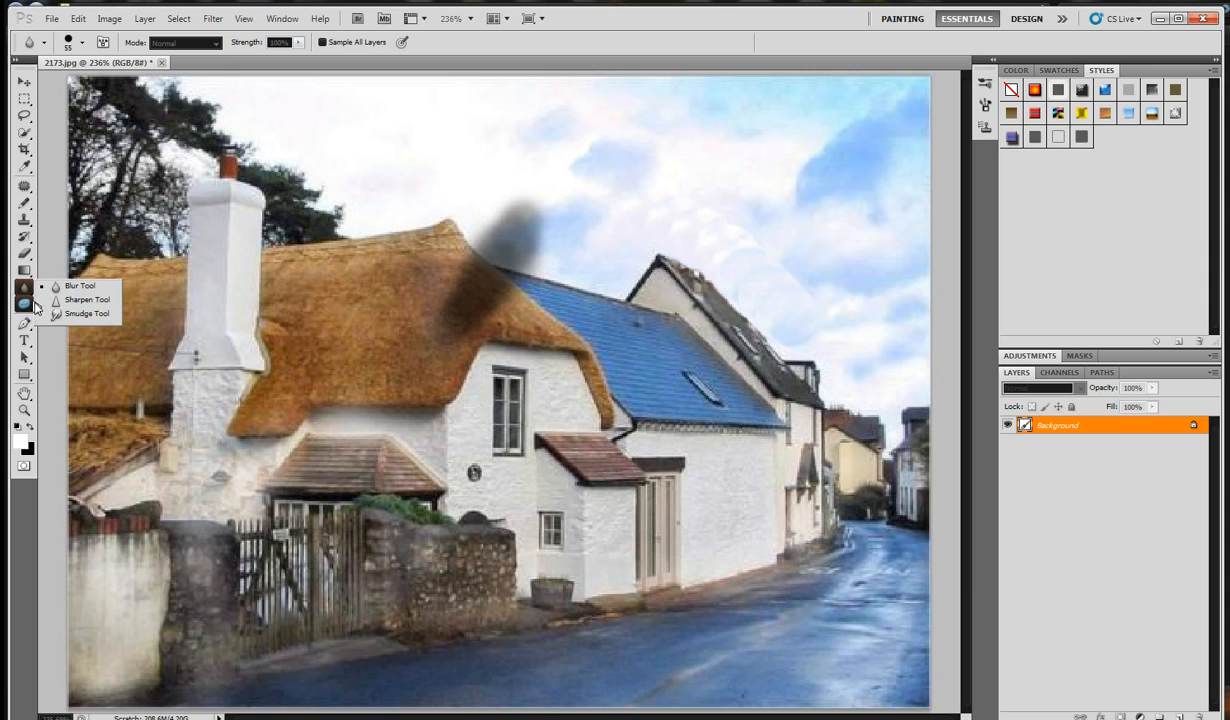
pyautogui.click(88, 313)
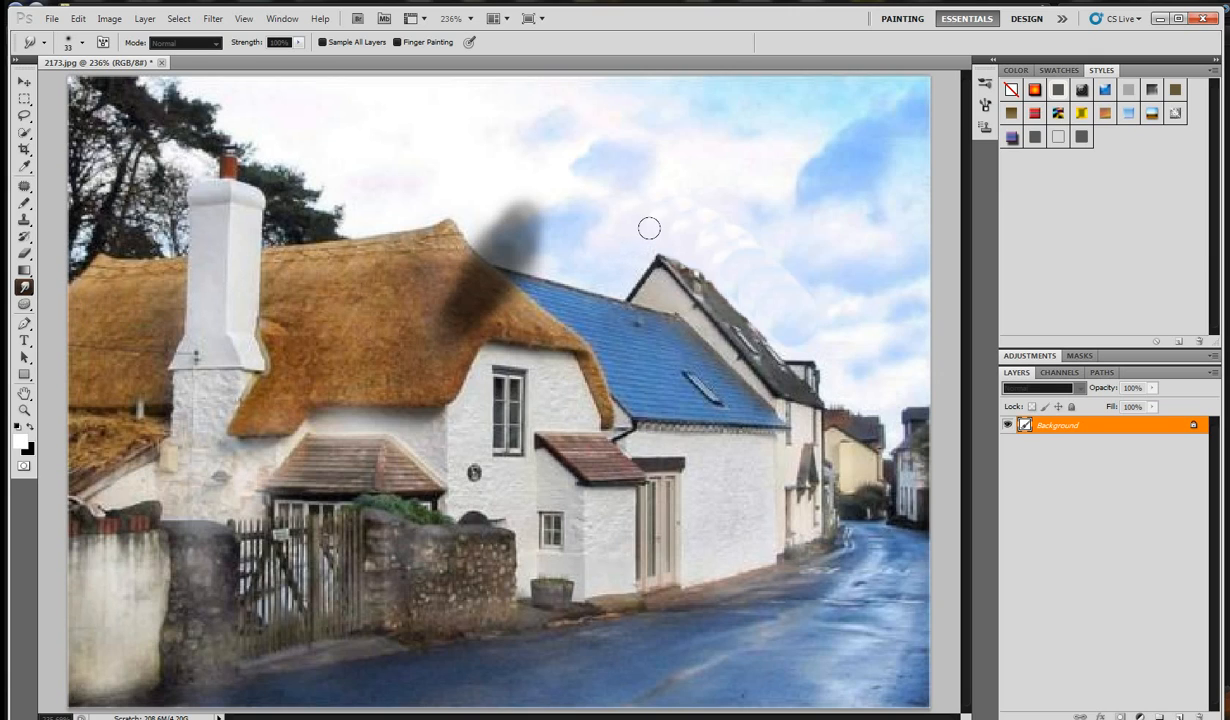
pyautogui.moveTo(435, 195)
pyautogui.mouseDown()
pyautogui.moveTo(424, 257)
pyautogui.moveTo(533, 293)
pyautogui.moveTo(519, 228)
pyautogui.moveTo(462, 225)
pyautogui.moveTo(399, 293)
pyautogui.moveTo(465, 367)
pyautogui.moveTo(568, 290)
pyautogui.moveTo(435, 257)
pyautogui.moveTo(499, 408)
pyautogui.moveTo(522, 243)
pyautogui.moveTo(546, 408)
pyautogui.moveTo(319, 298)
pyautogui.moveTo(533, 322)
pyautogui.moveTo(433, 363)
pyautogui.moveTo(465, 350)
pyautogui.mouseUp()
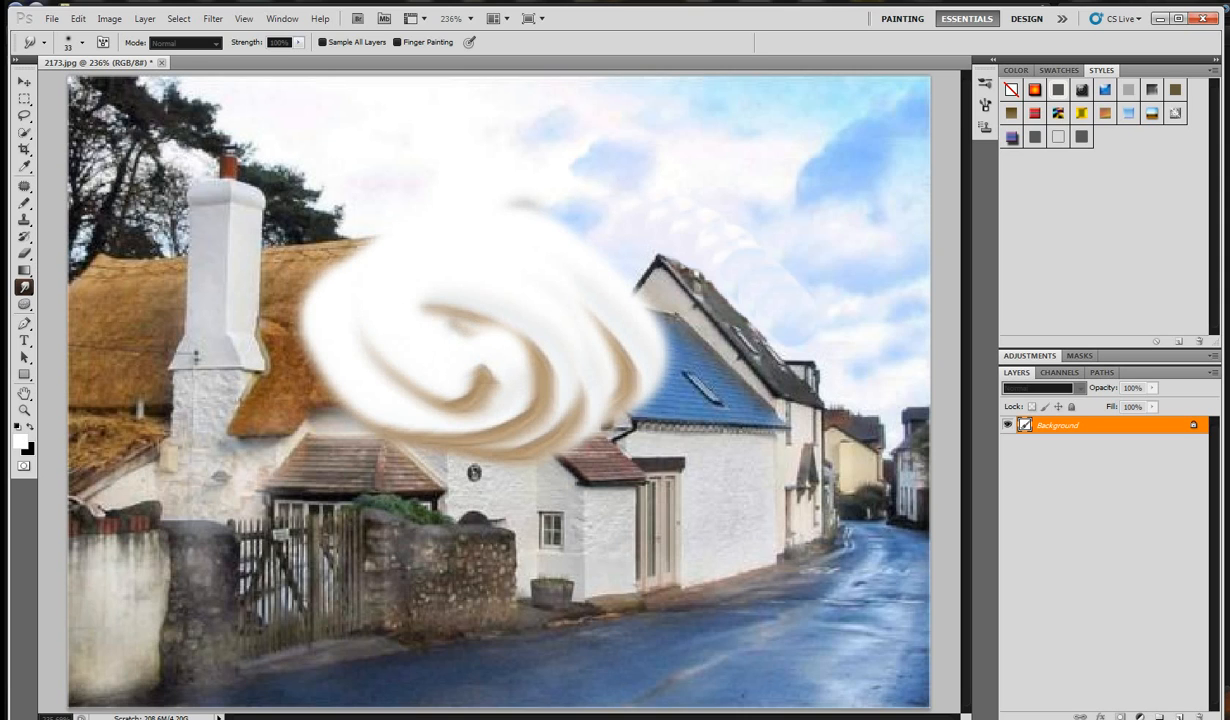
pyautogui.click(79, 18)
pyautogui.click(95, 37)
# Step: Reduce the smudge brush to 11 px, smudge around the dark patch at the roof's edge, and undo the strokes
pyautogui.click(82, 42)
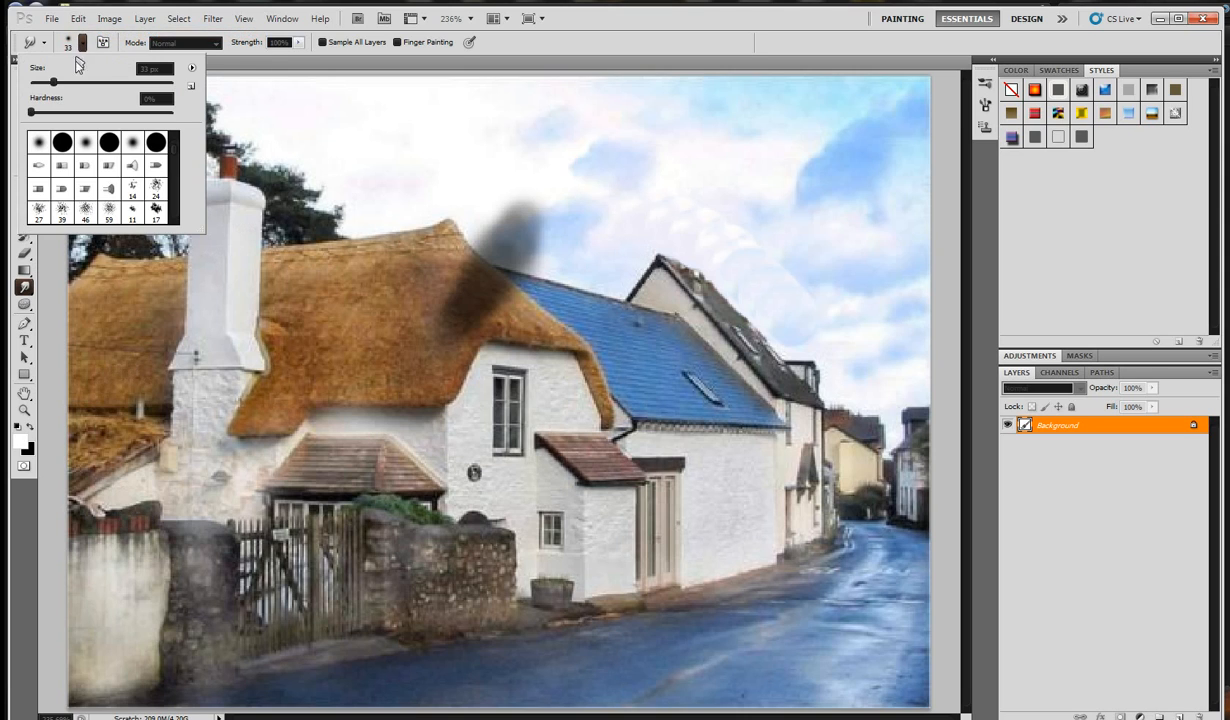
pyautogui.moveTo(45, 85); pyautogui.dragTo(38, 85)
pyautogui.moveTo(480, 266)
pyautogui.mouseDown()
pyautogui.moveTo(486, 275)
pyautogui.moveTo(455, 283)
pyautogui.moveTo(455, 230)
pyautogui.moveTo(451, 241)
pyautogui.moveTo(440, 225)
pyautogui.moveTo(469, 192)
pyautogui.moveTo(470, 255)
pyautogui.mouseUp()
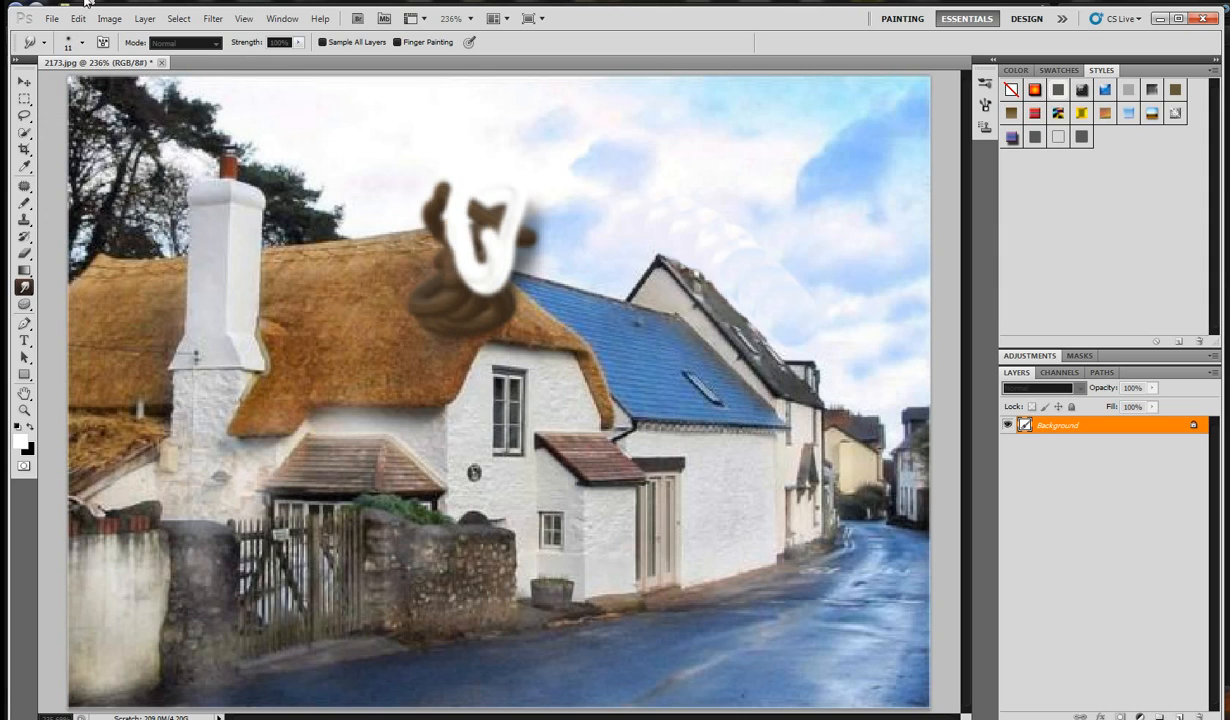
pyautogui.click(79, 18)
pyautogui.click(84, 60)
pyautogui.click(79, 18)
pyautogui.click(84, 59)
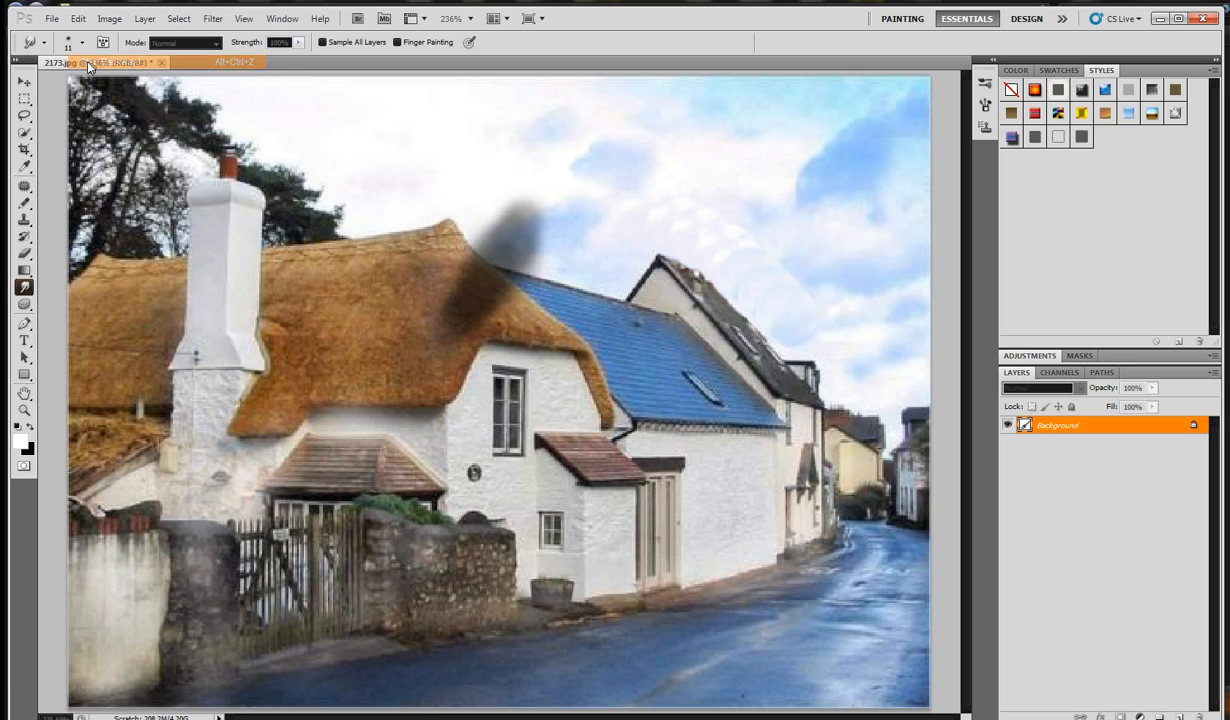
# Step: Desaturate the thatched and blue roofs and the sky with a 73 px Sponge tool brush, and undo it
pyautogui.click(24, 304)
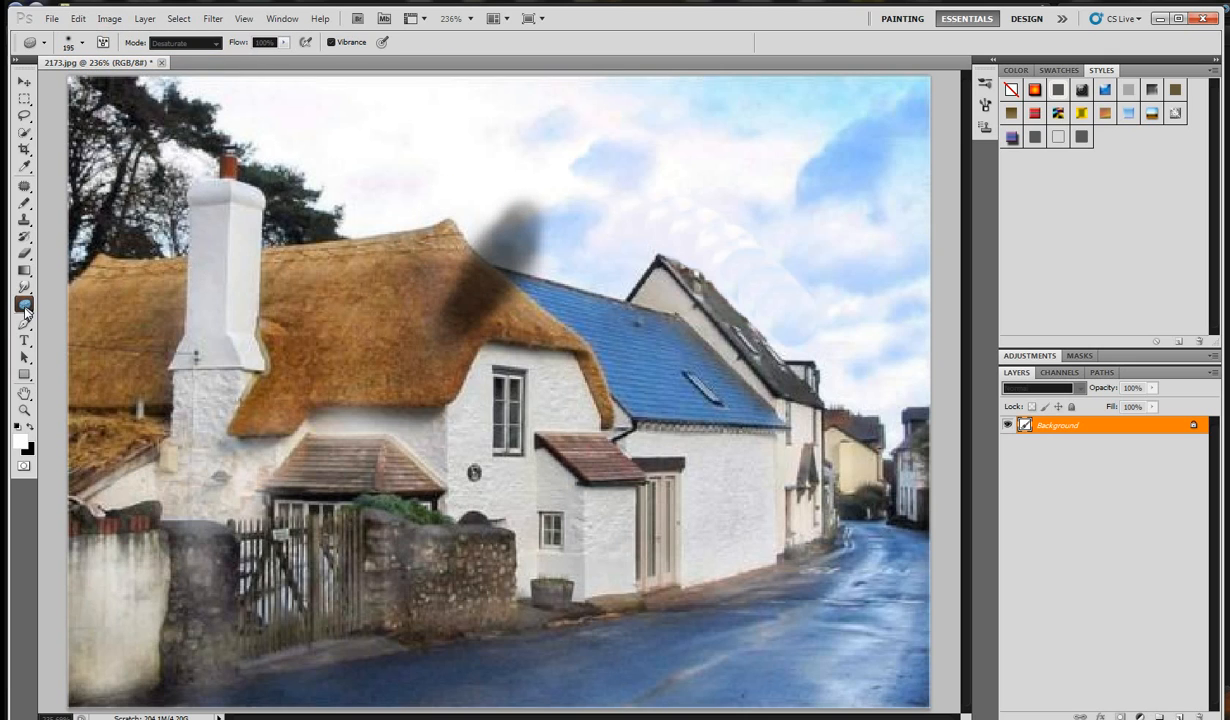
pyautogui.click(82, 42)
pyautogui.moveTo(97, 83); pyautogui.dragTo(88, 86)
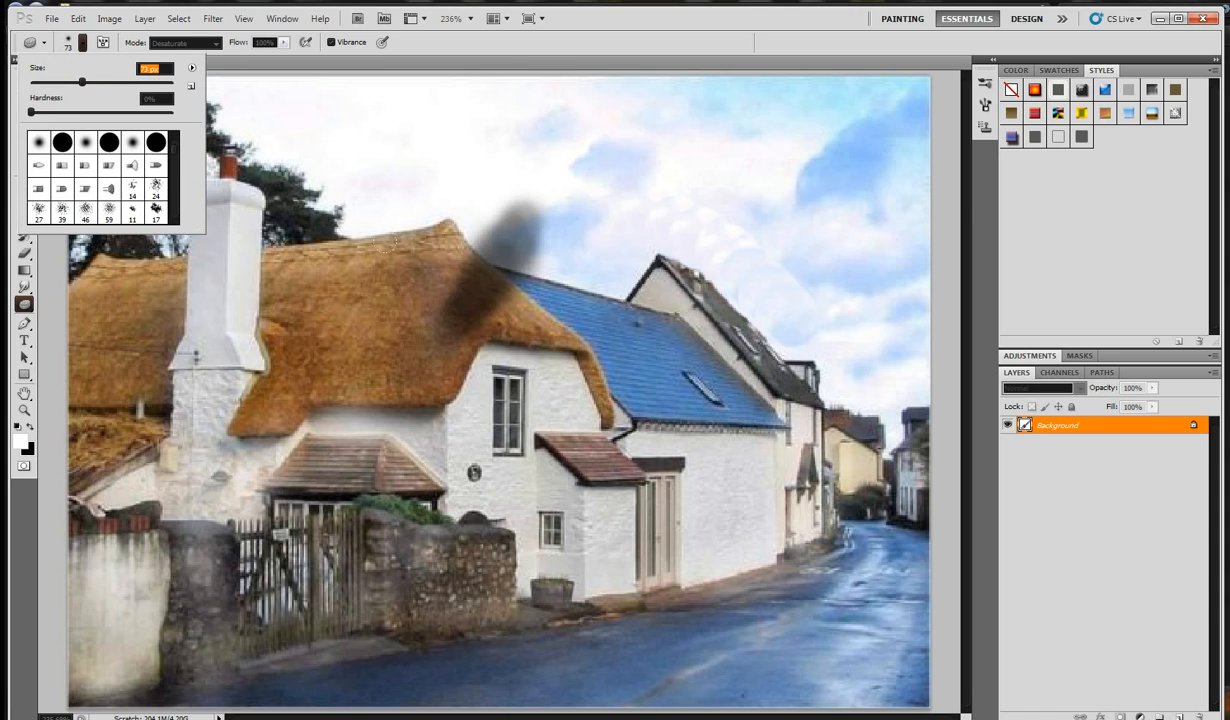
pyautogui.moveTo(395, 243); pyautogui.dragTo(304, 299)
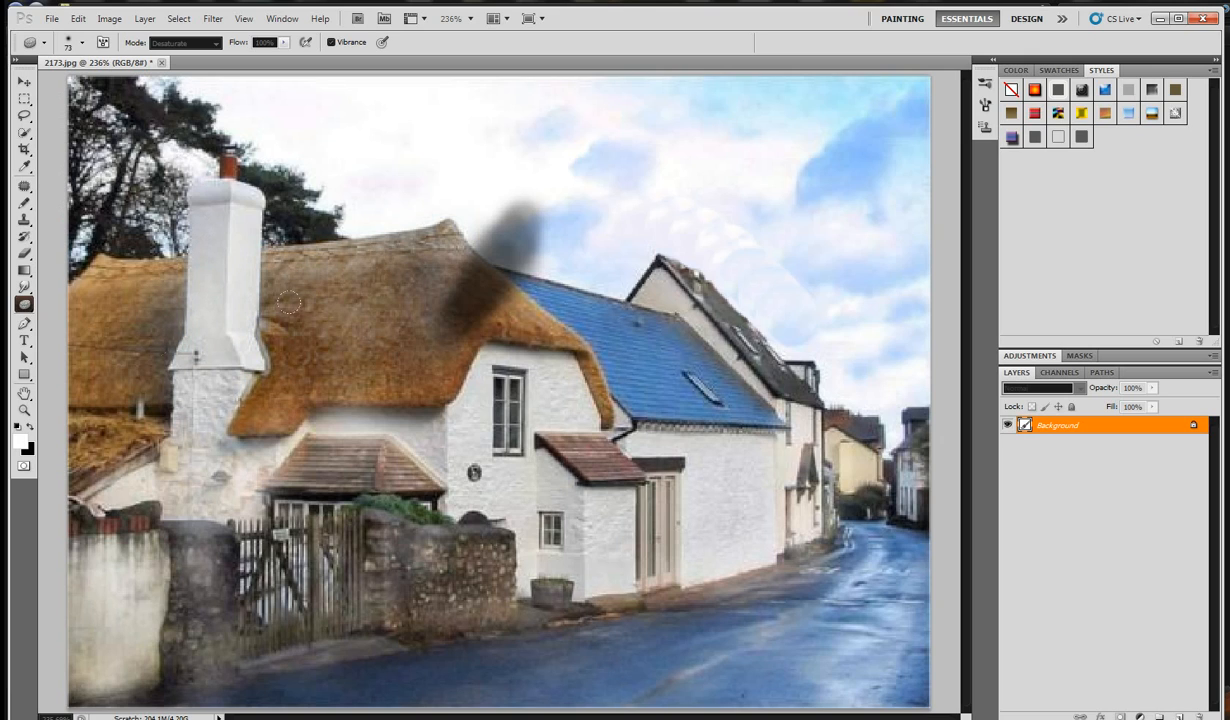
pyautogui.moveTo(424, 304); pyautogui.dragTo(523, 248)
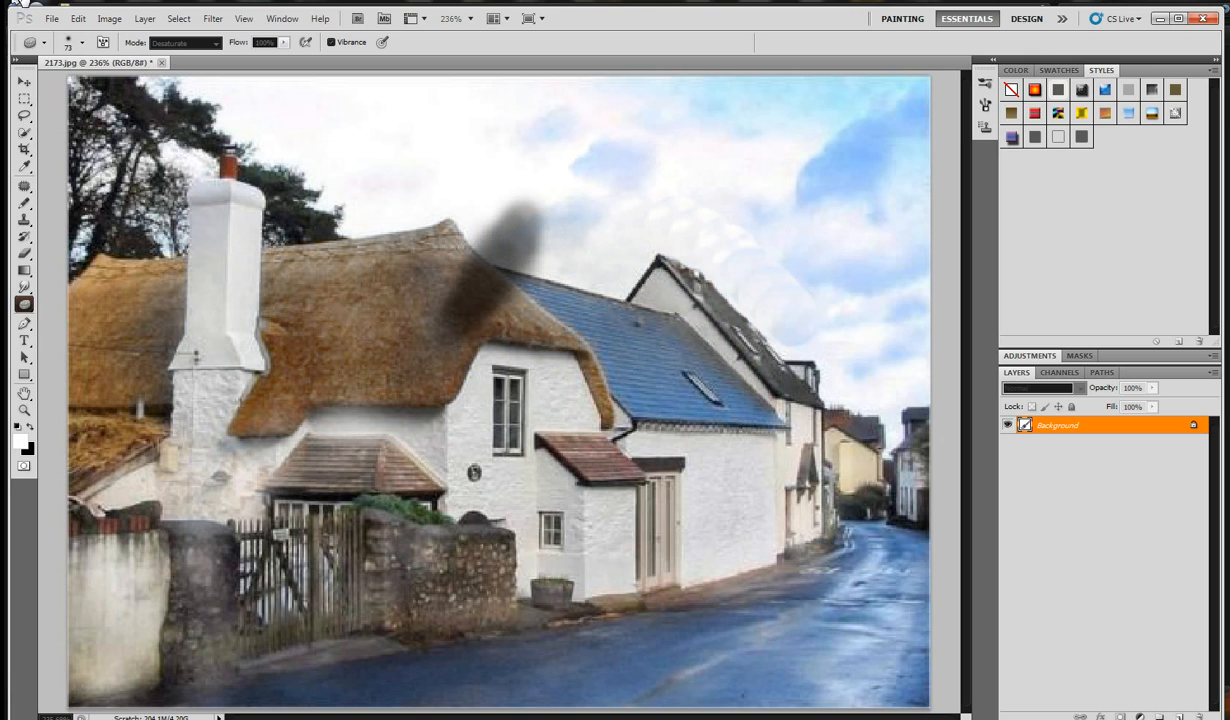
pyautogui.click(81, 18)
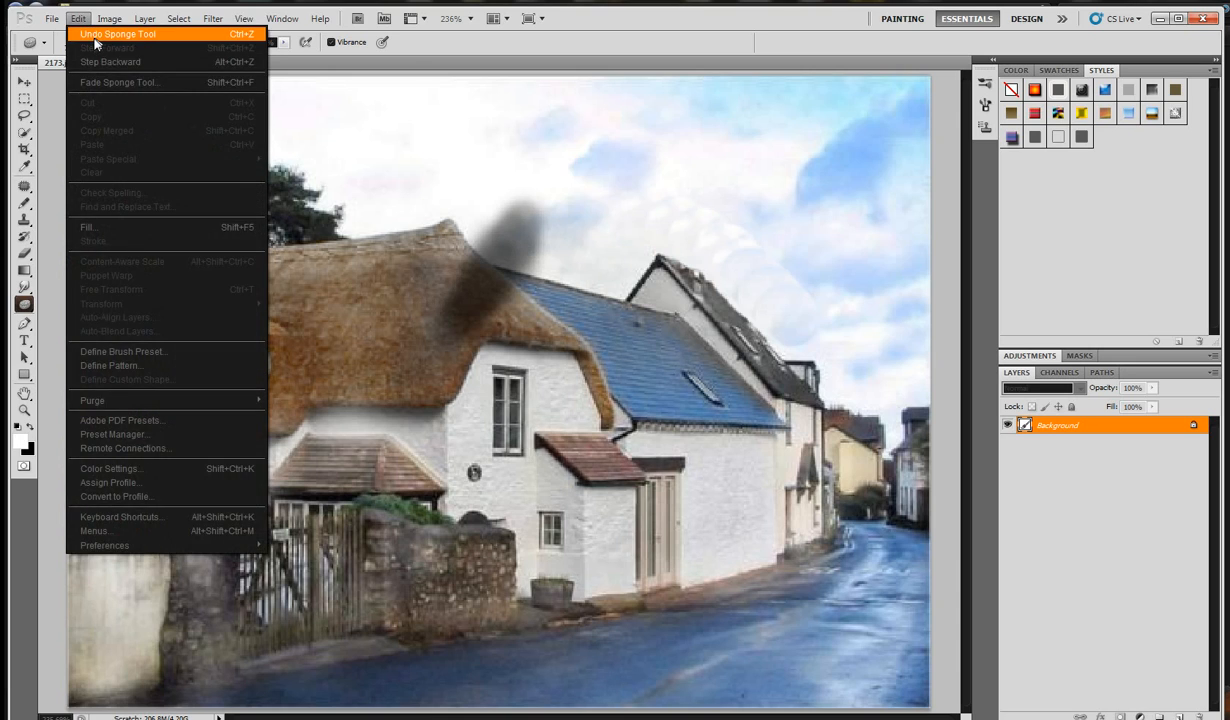
pyautogui.click(95, 37)
pyautogui.click(23, 306)
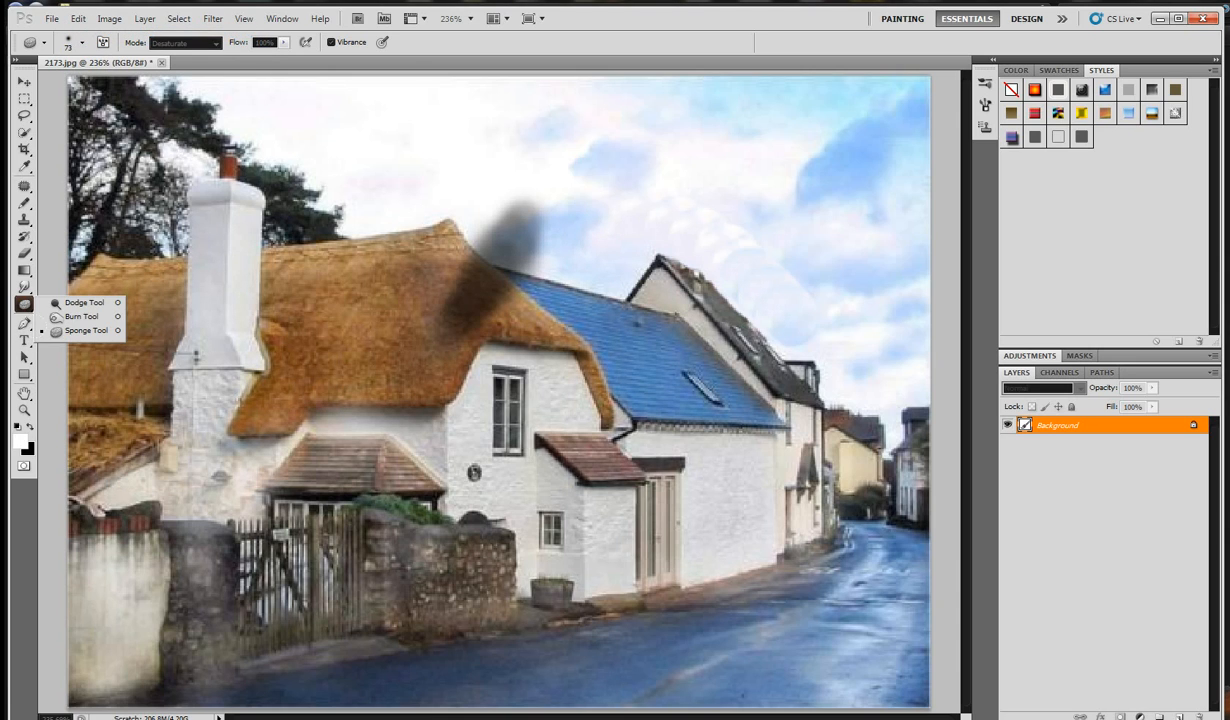
pyautogui.click(27, 324)
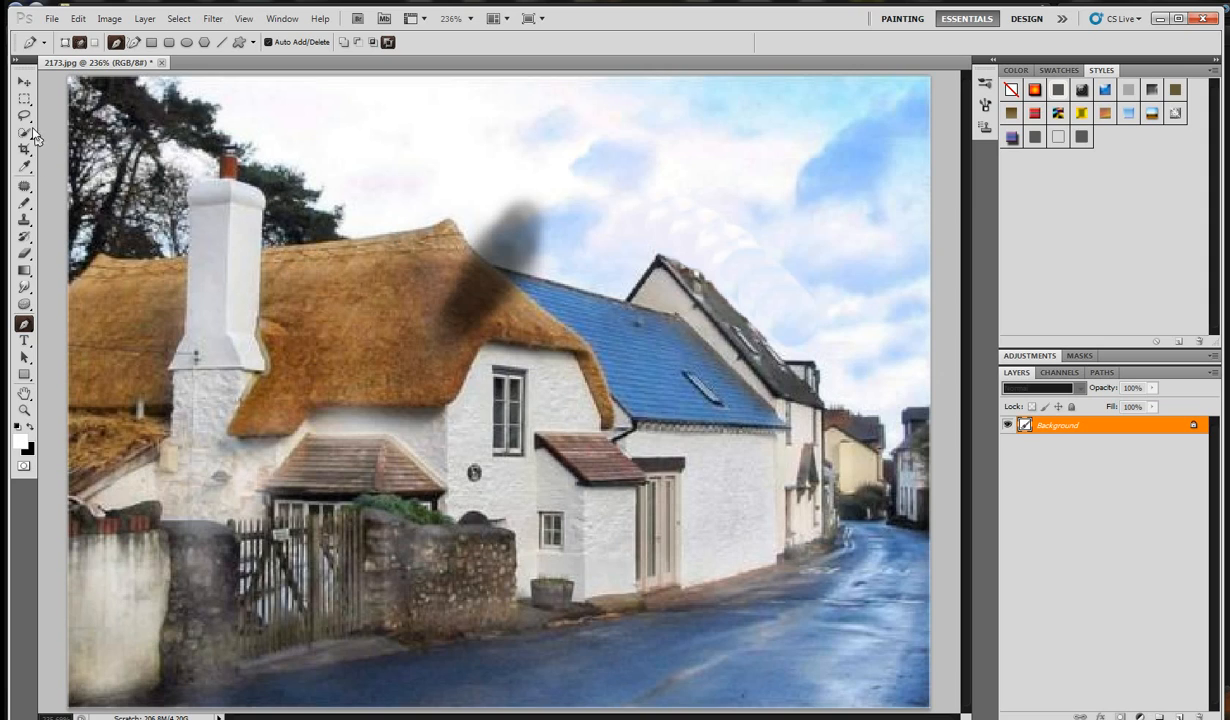
pyautogui.moveTo(24, 115); pyautogui.dragTo(69, 131)
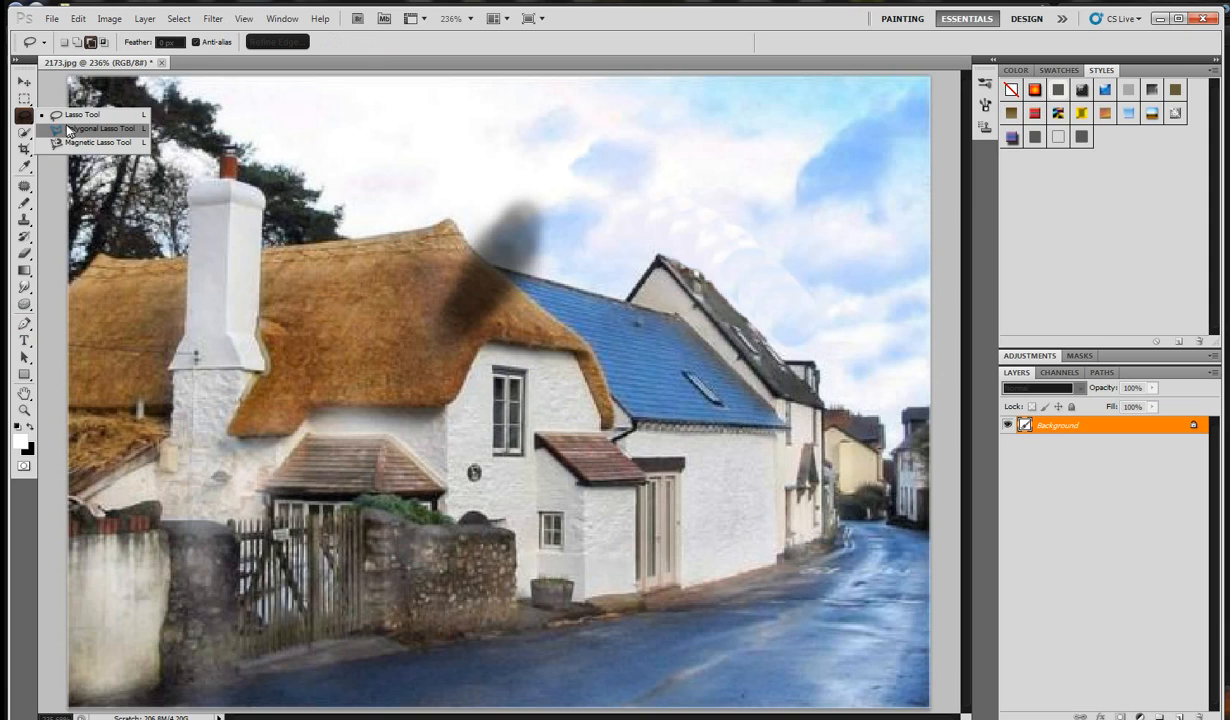
# Step: Draw a closed Pen tool path around the upper part of the thatched roof beside the chimney
pyautogui.click(24, 323)
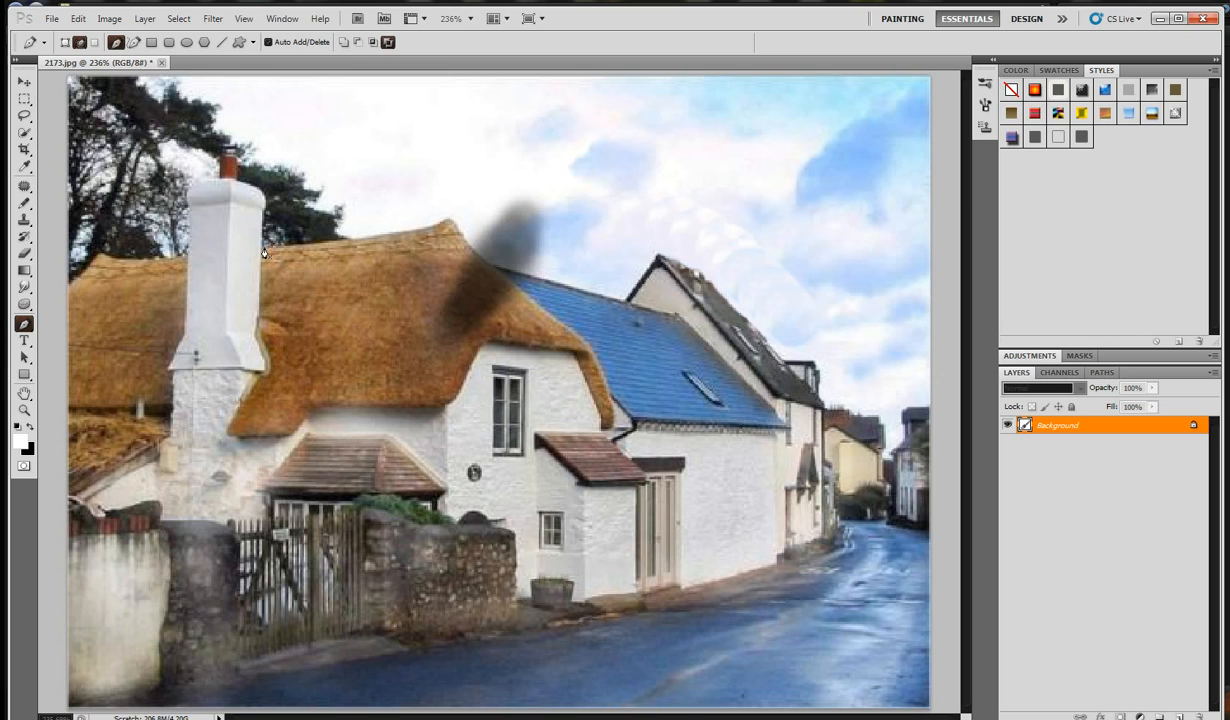
pyautogui.click(383, 236)
pyautogui.click(447, 221)
pyautogui.click(285, 345)
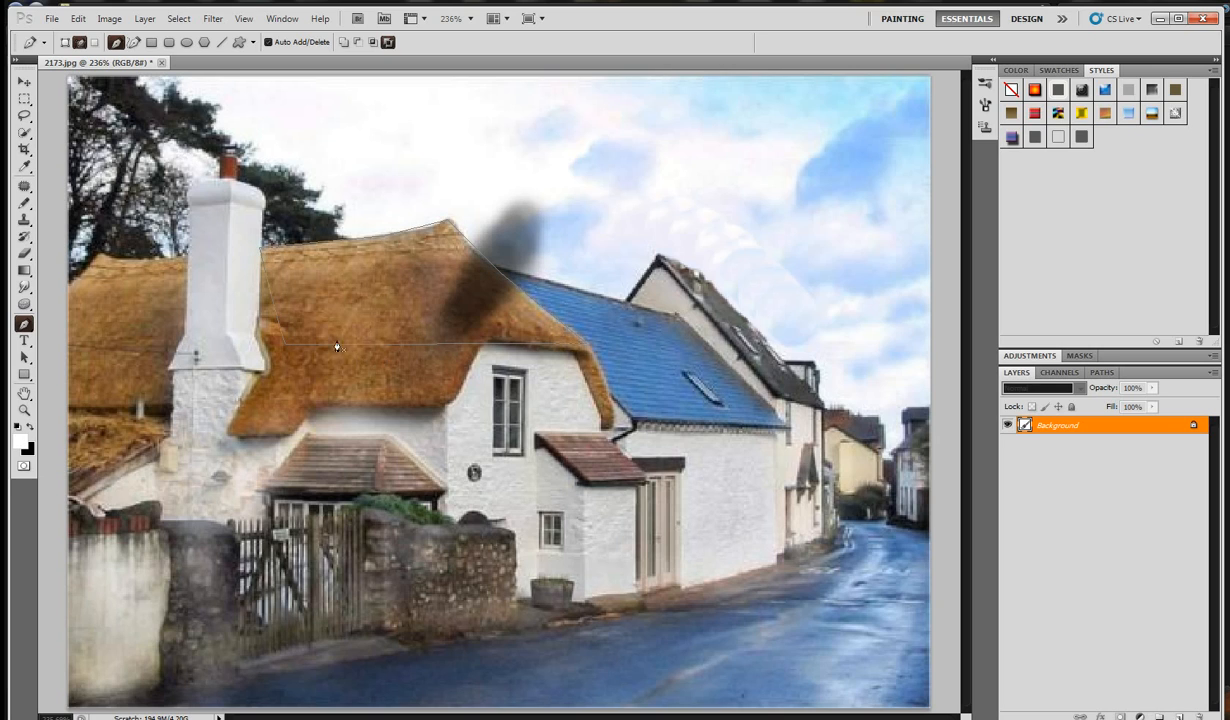
# Step: Make a new selection from the roof path with a feather radius of 2 pixels, and undo the selection
pyautogui.rightClick(343, 287)
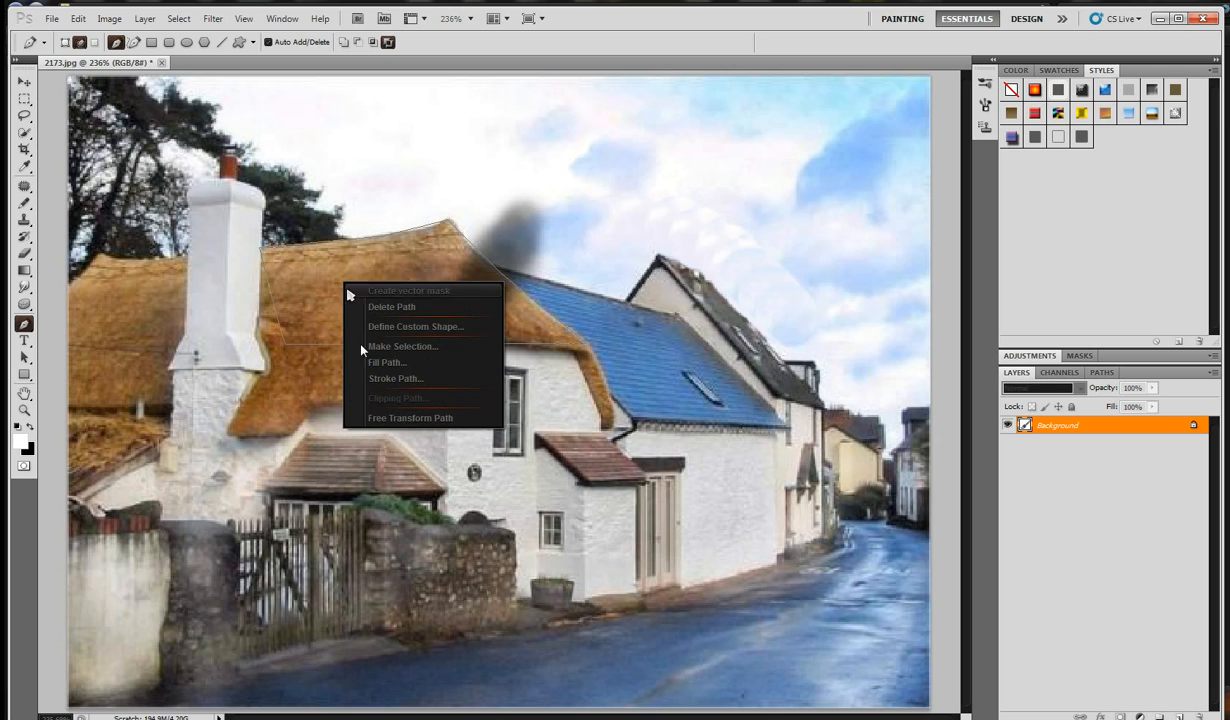
pyautogui.click(414, 350)
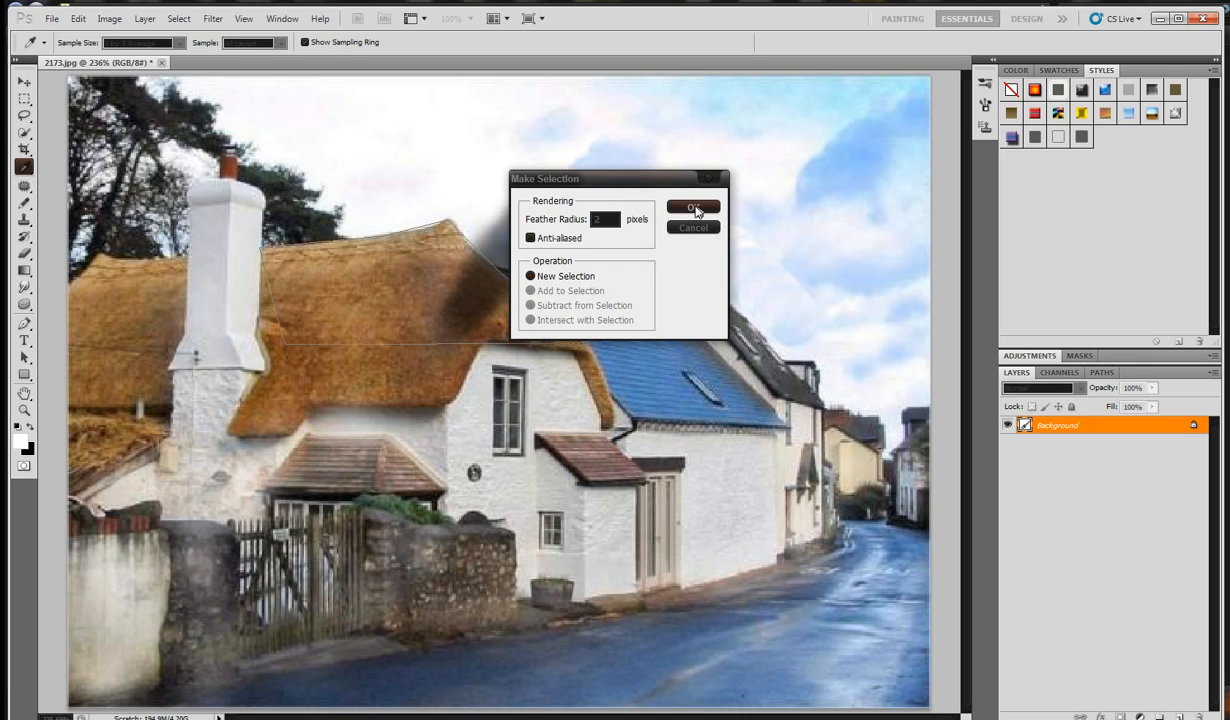
pyautogui.click(695, 208)
pyautogui.click(77, 18)
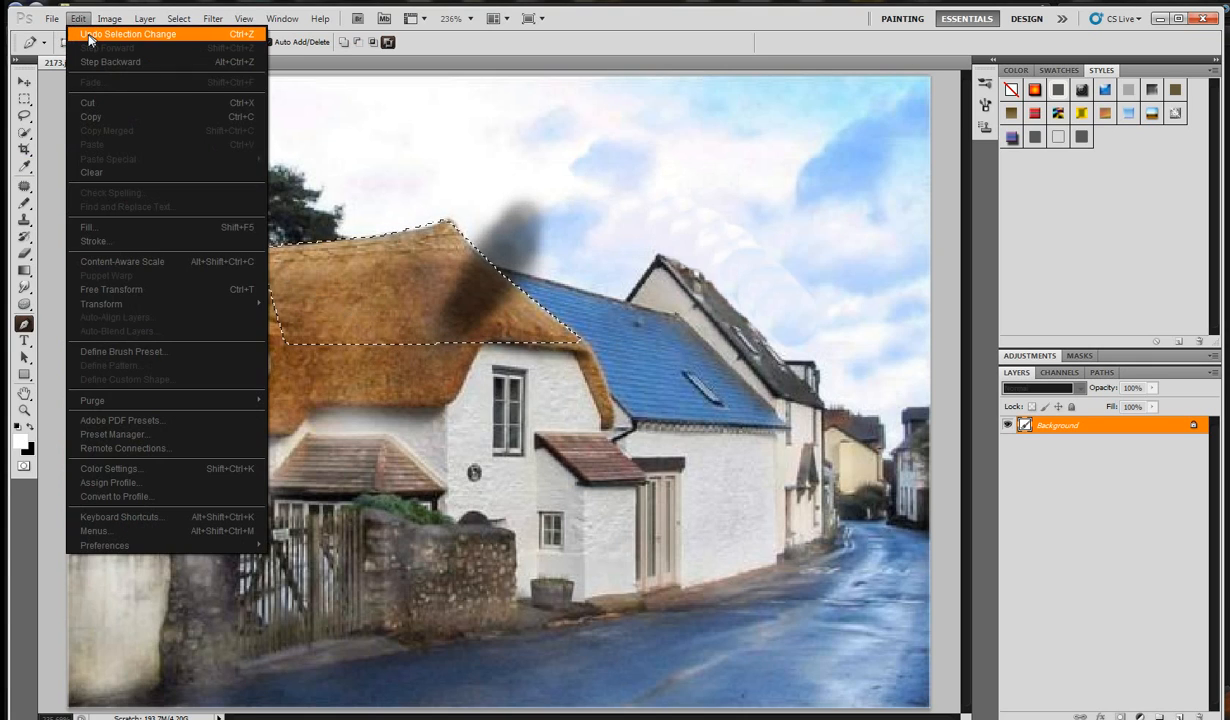
pyautogui.click(89, 35)
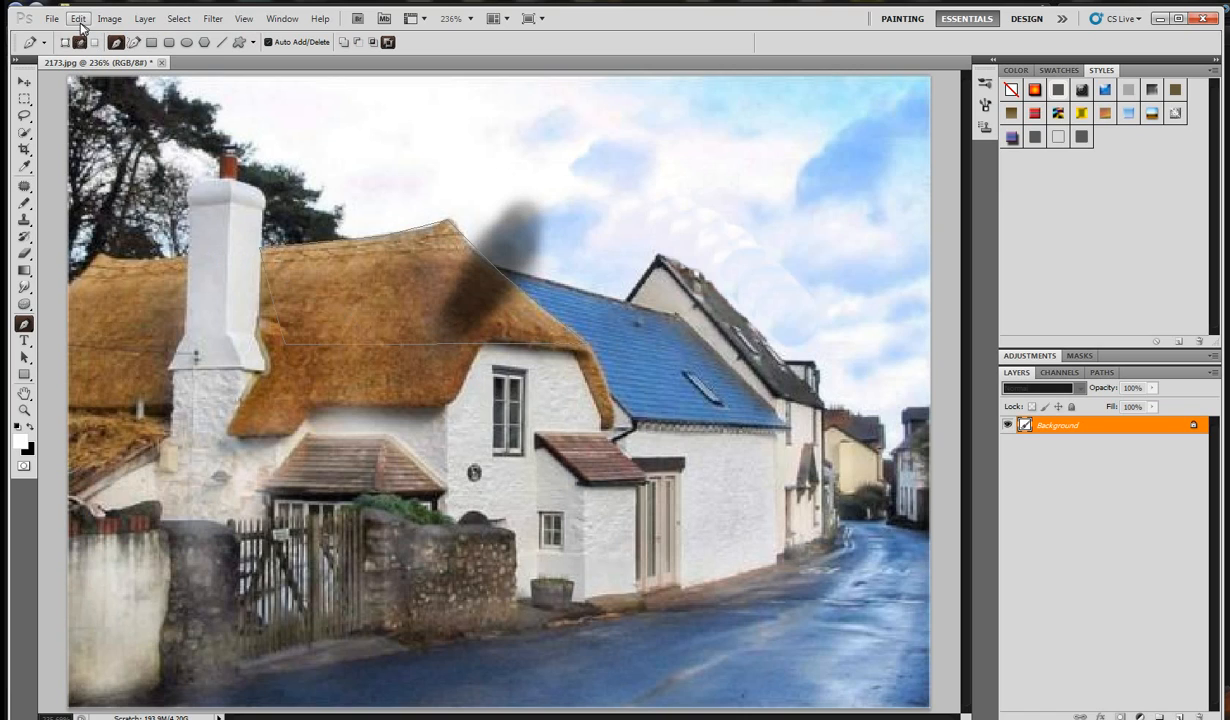
# Step: Delete the leftover path around the thatched roof using the Convert Point tool
pyautogui.rightClick(24, 323)
pyautogui.click(85, 373)
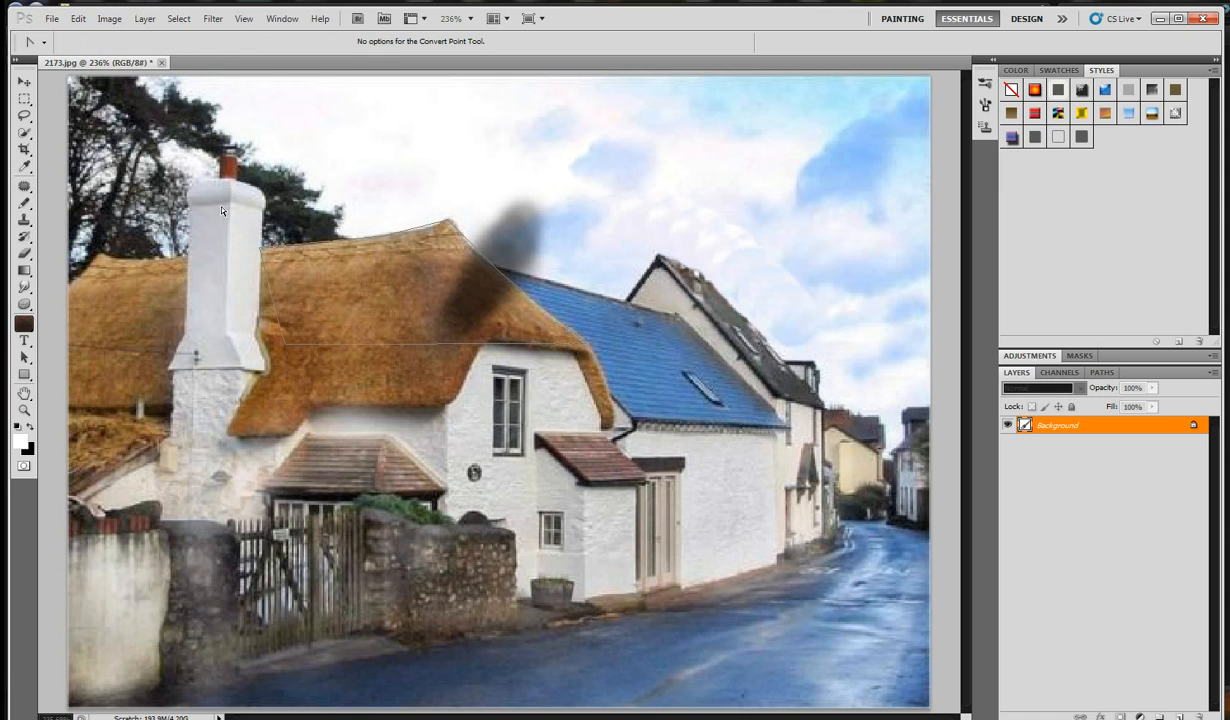
pyautogui.moveTo(221, 207); pyautogui.dragTo(610, 439)
pyautogui.press('Delete')
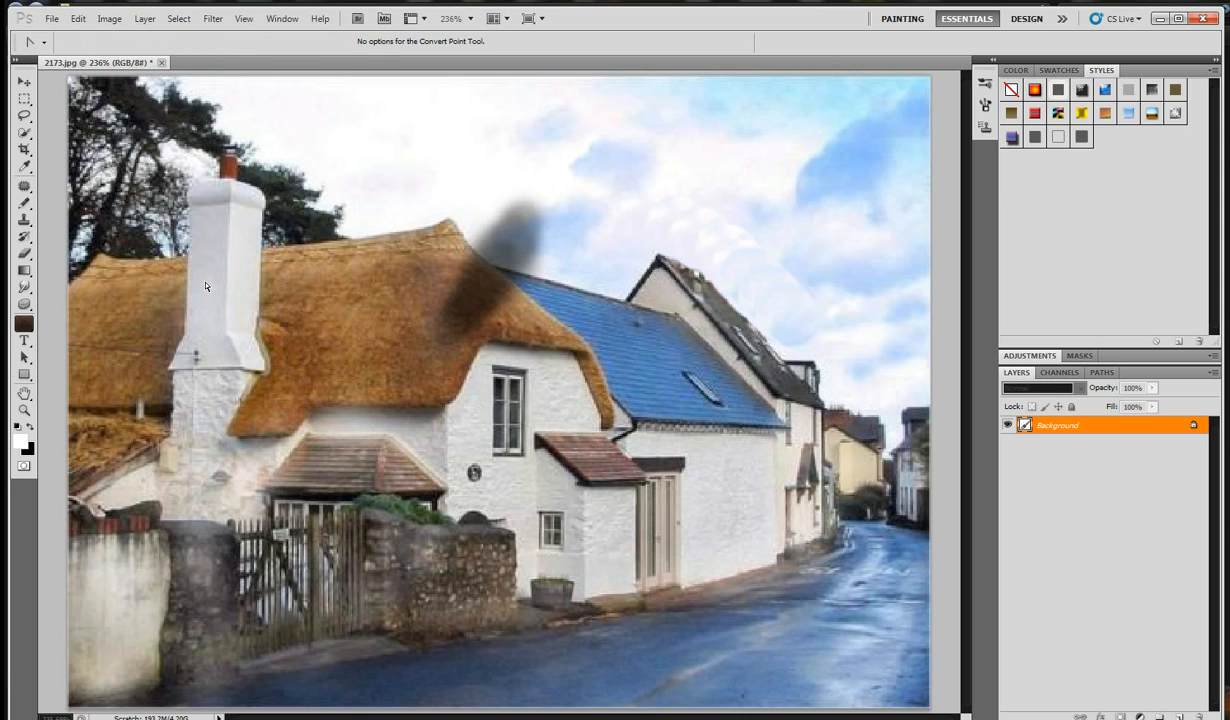
# Step: Draw a straight Pen tool path from the chimney across the thatched and blue roofs to the sky
pyautogui.rightClick(27, 328)
pyautogui.click(75, 331)
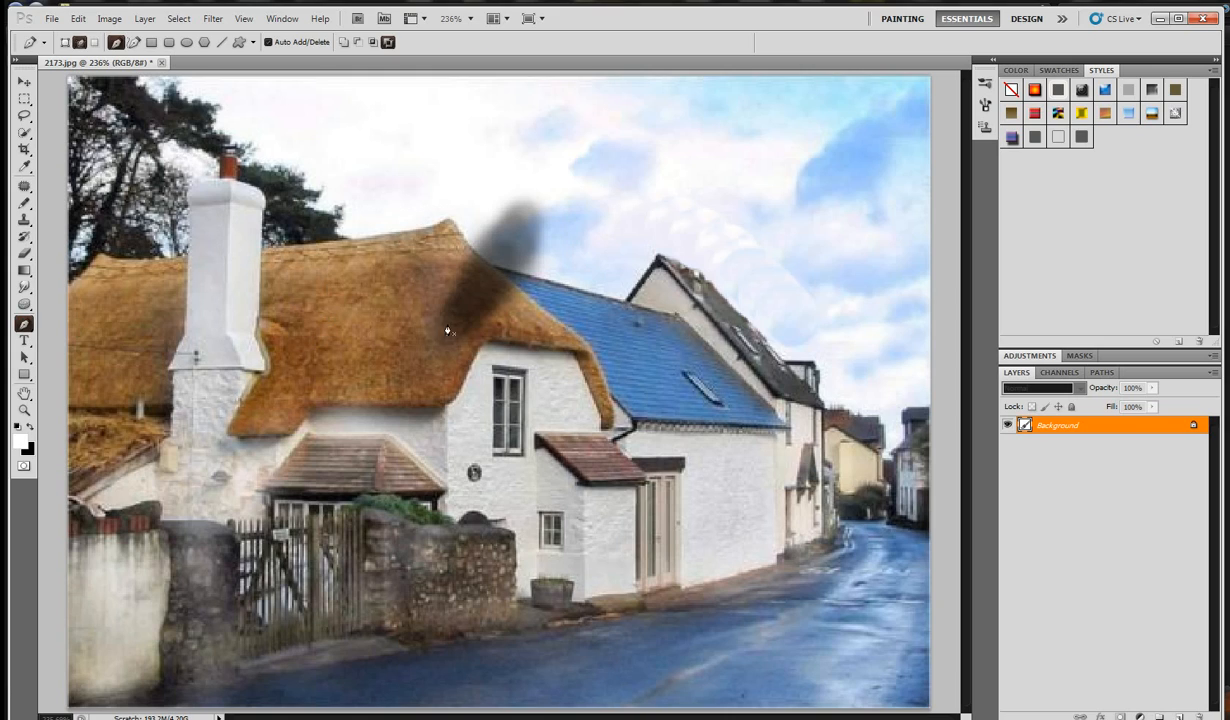
pyautogui.click(775, 294)
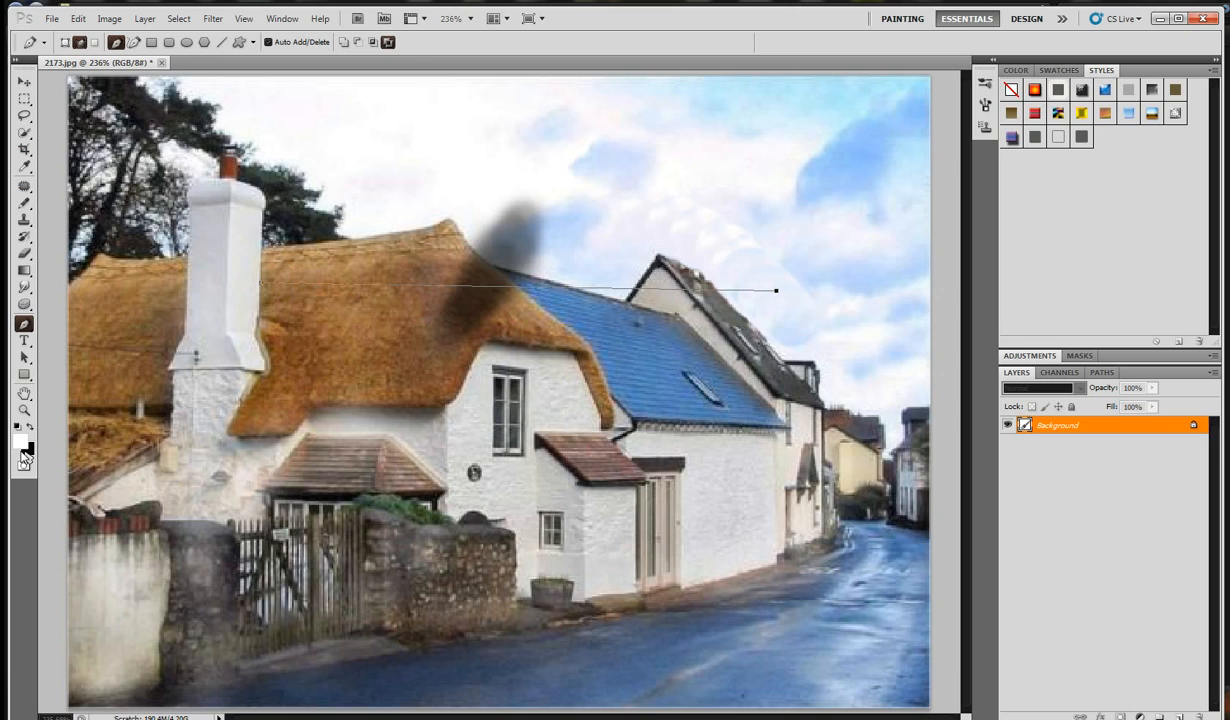
# Step: Switch to the Brush tool and reduce the size of its soft round brush
pyautogui.click(23, 204)
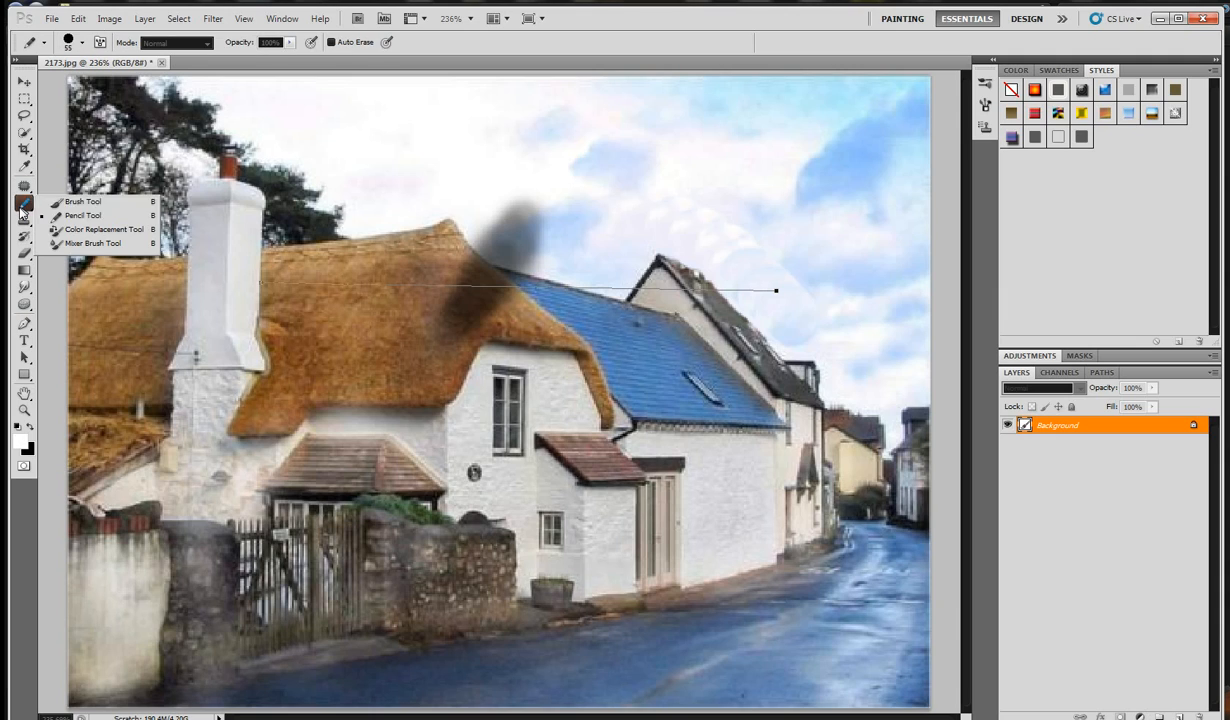
pyautogui.click(89, 203)
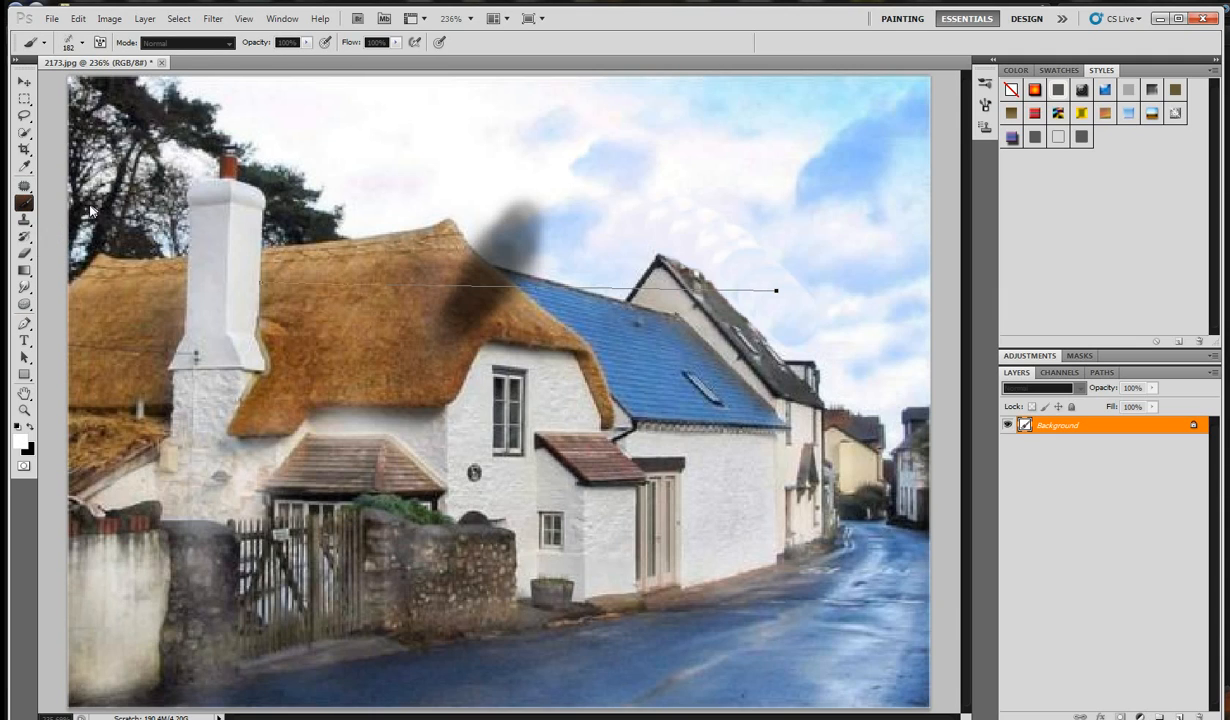
pyautogui.click(66, 45)
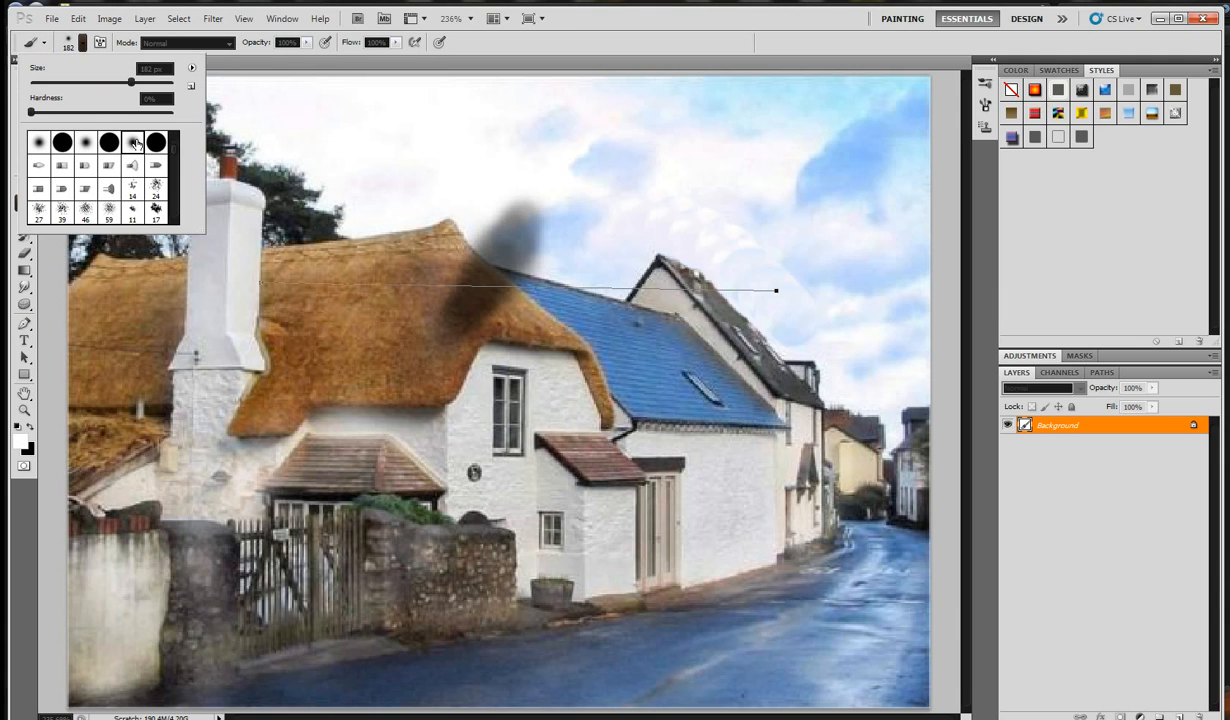
pyautogui.click(52, 82)
pyautogui.click(48, 84)
pyautogui.moveTo(45, 84); pyautogui.dragTo(40, 83)
# Step: Stroke the straight path with the Brush and Simulate Pressure on, and undo the stroke
pyautogui.click(25, 323)
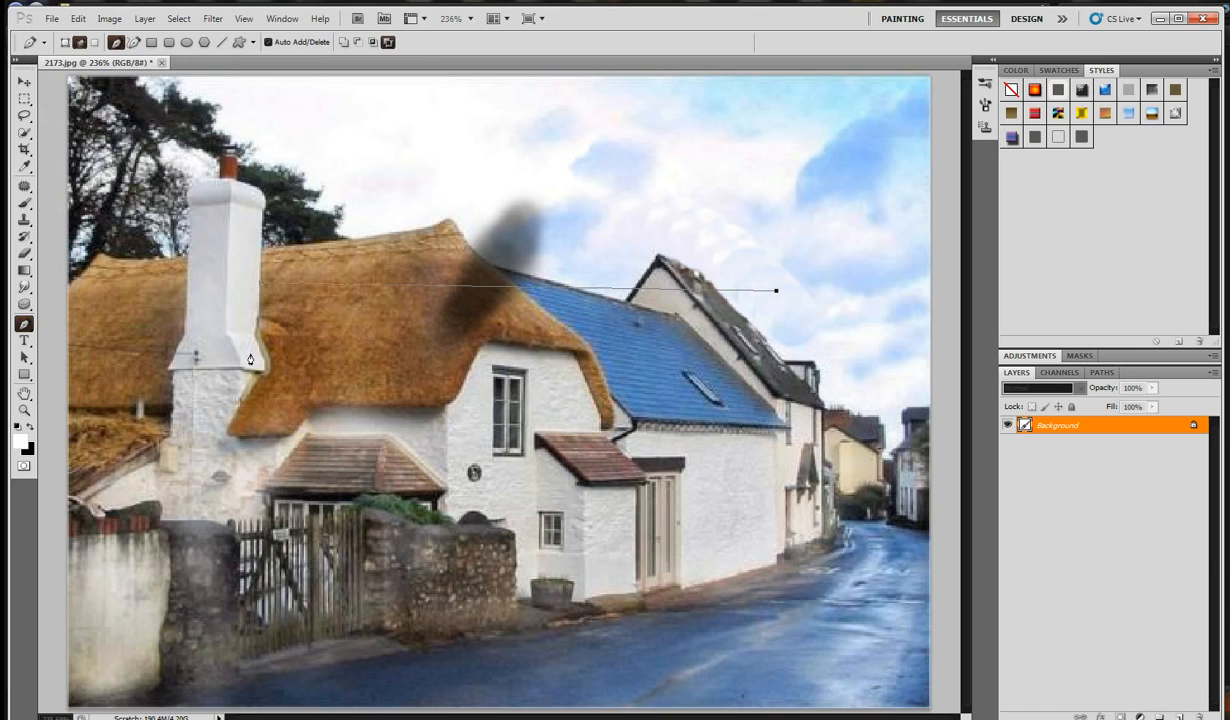
pyautogui.rightClick(511, 292)
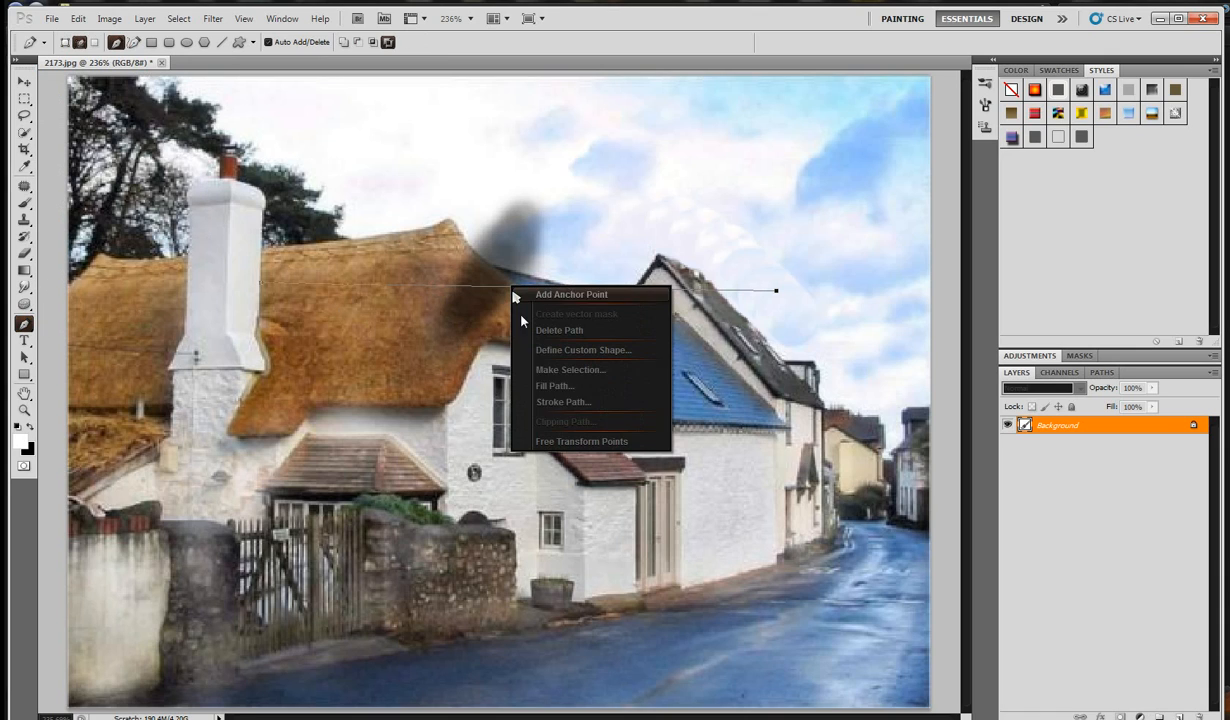
pyautogui.click(562, 402)
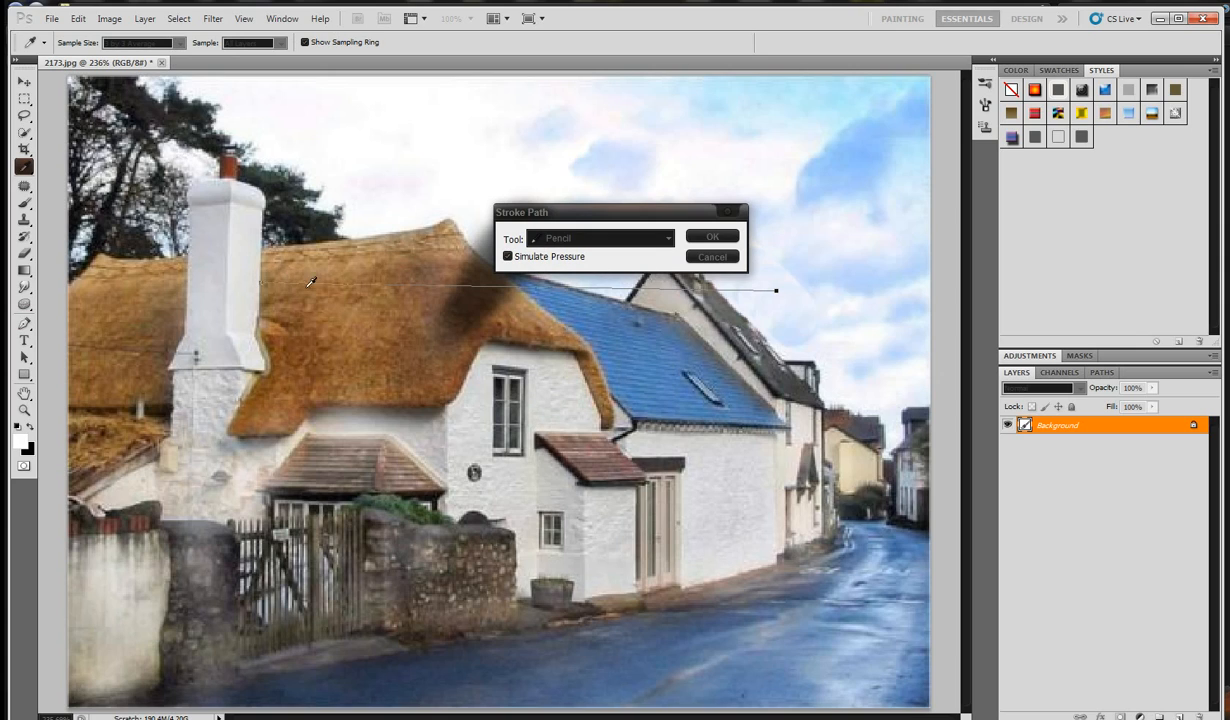
pyautogui.click(605, 238)
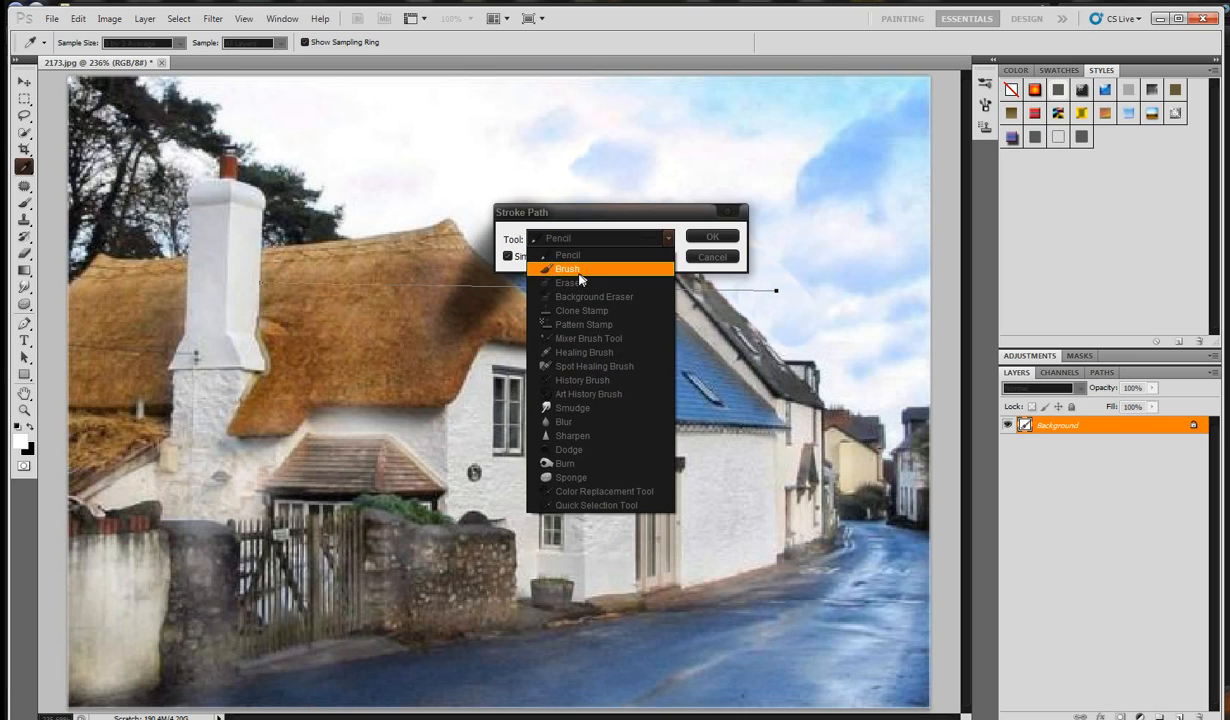
pyautogui.click(580, 272)
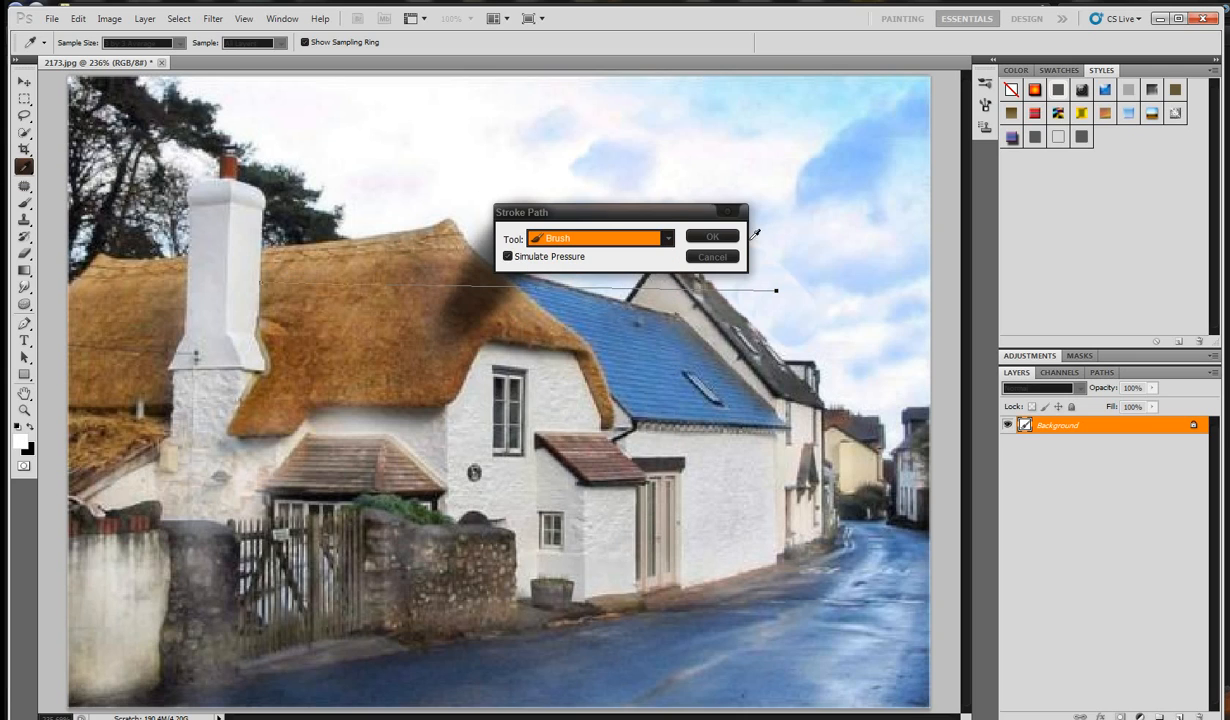
pyautogui.click(698, 237)
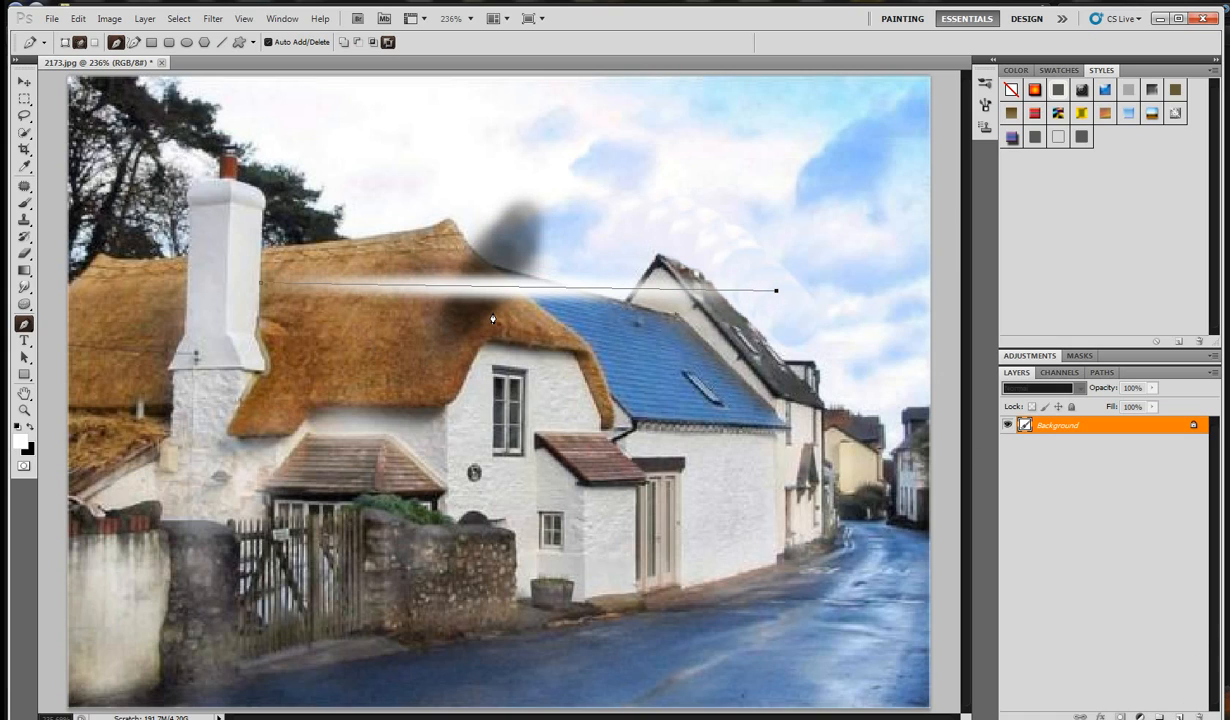
pyautogui.click(80, 19)
pyautogui.click(92, 34)
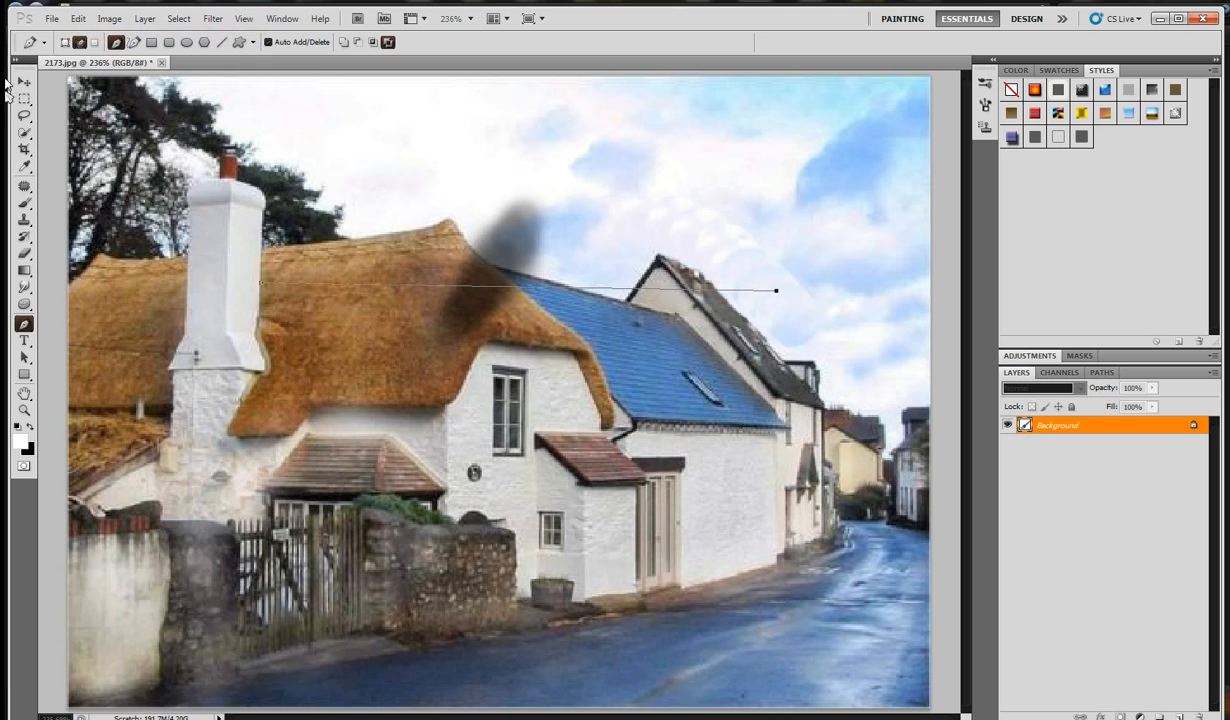
# Step: Delete the straight path across the roofs using the Convert Point tool
pyautogui.click(22, 304)
pyautogui.click(80, 372)
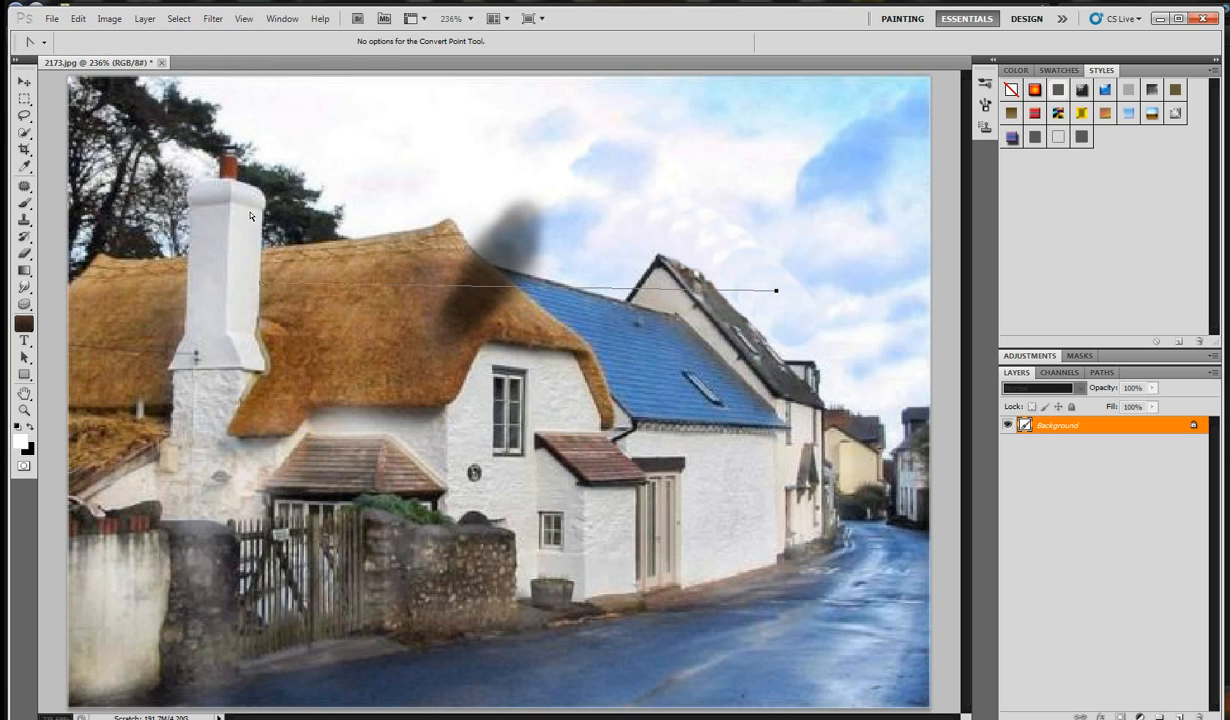
pyautogui.moveTo(737, 461); pyautogui.dragTo(783, 444)
pyautogui.press('Delete')
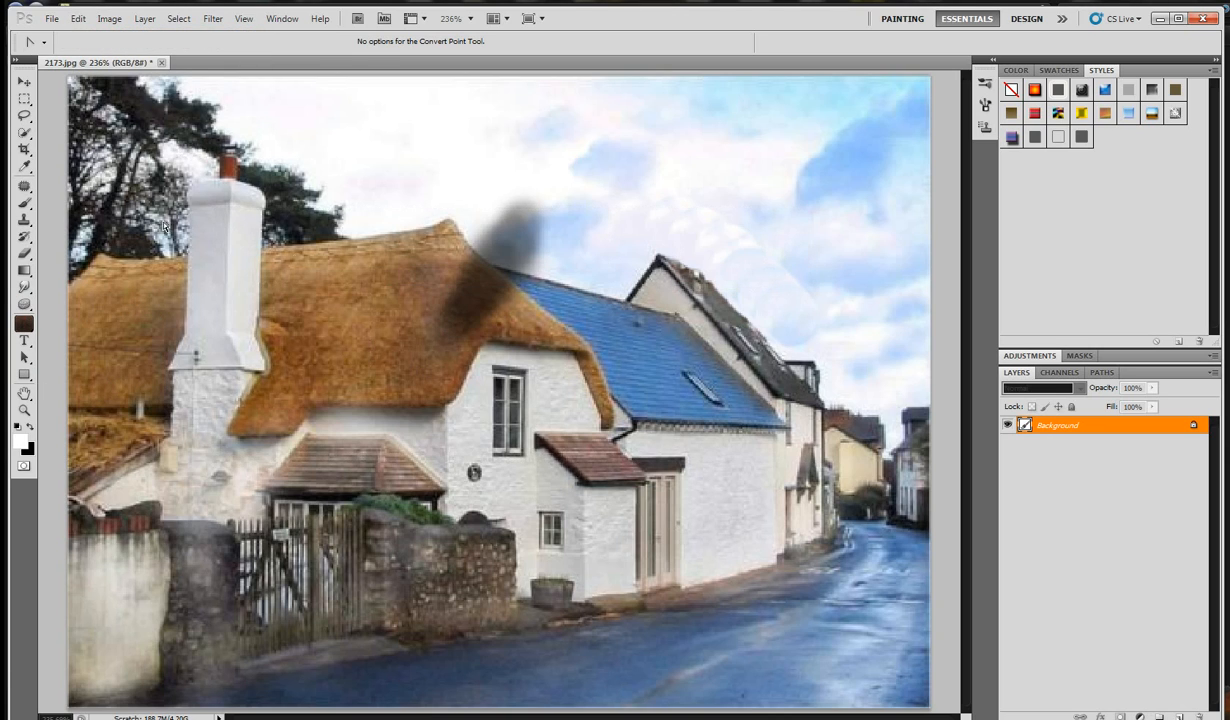
# Step: Add the white text FDSFSDF on the thatched roof with the Type tool
pyautogui.click(25, 324)
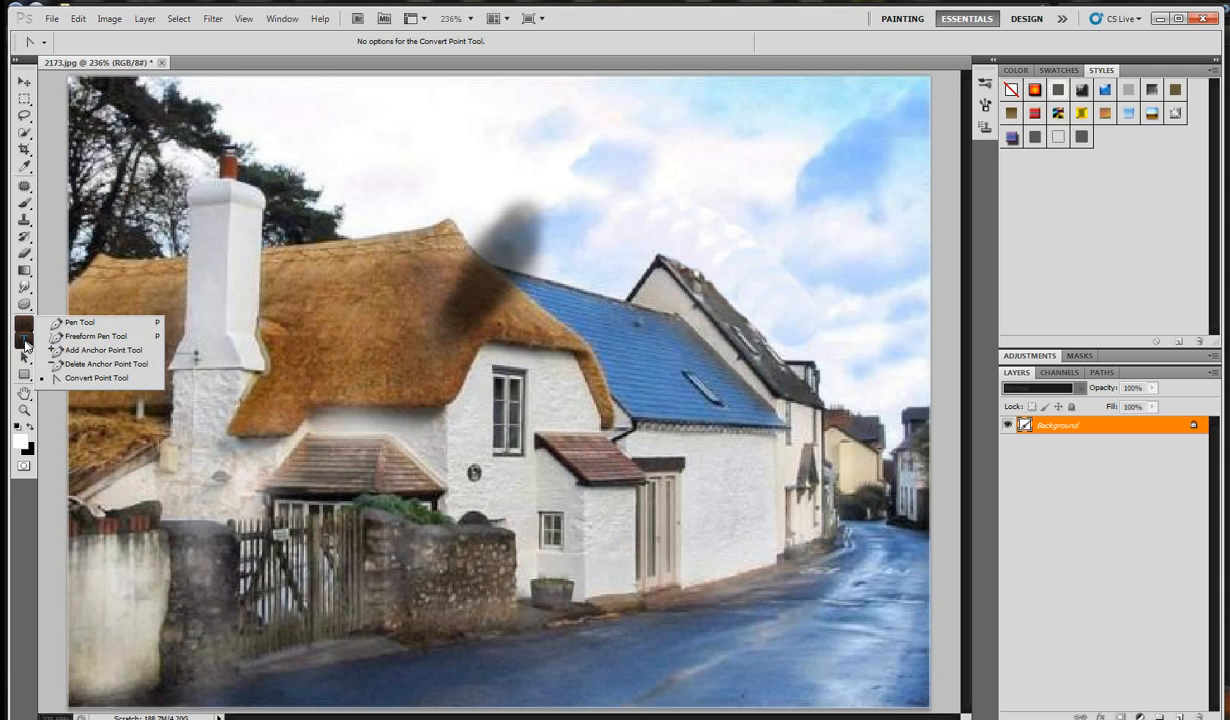
pyautogui.click(24, 340)
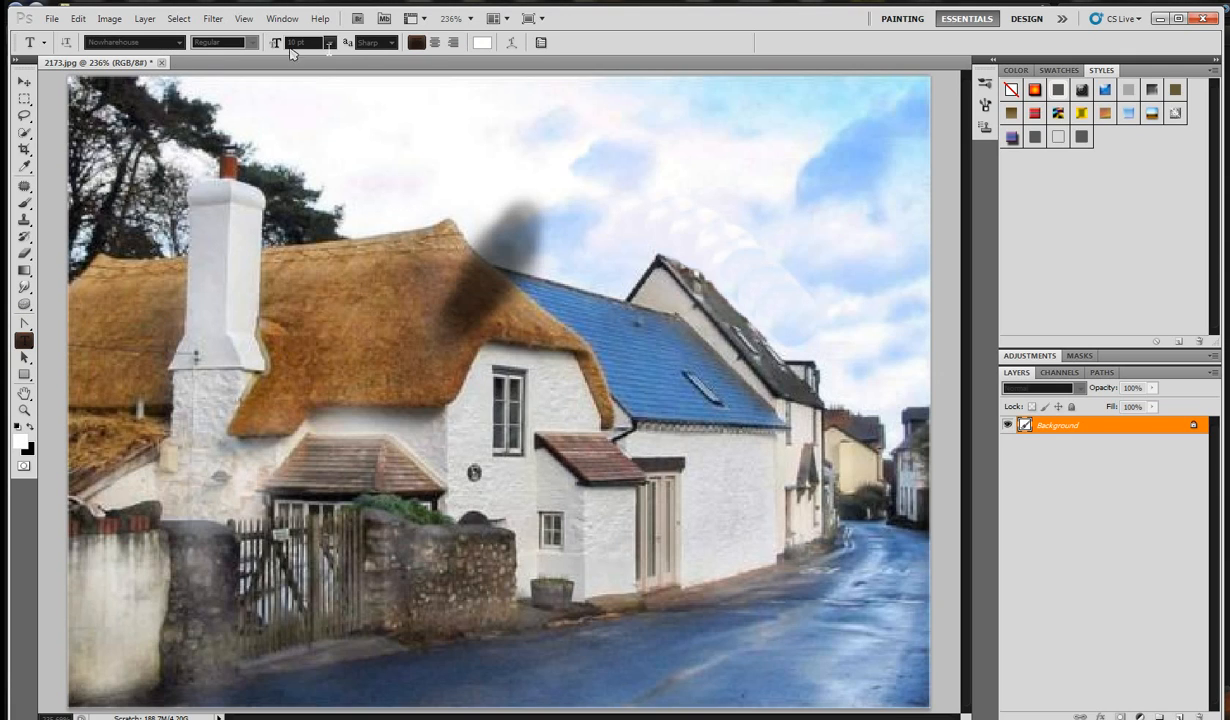
pyautogui.click(320, 344)
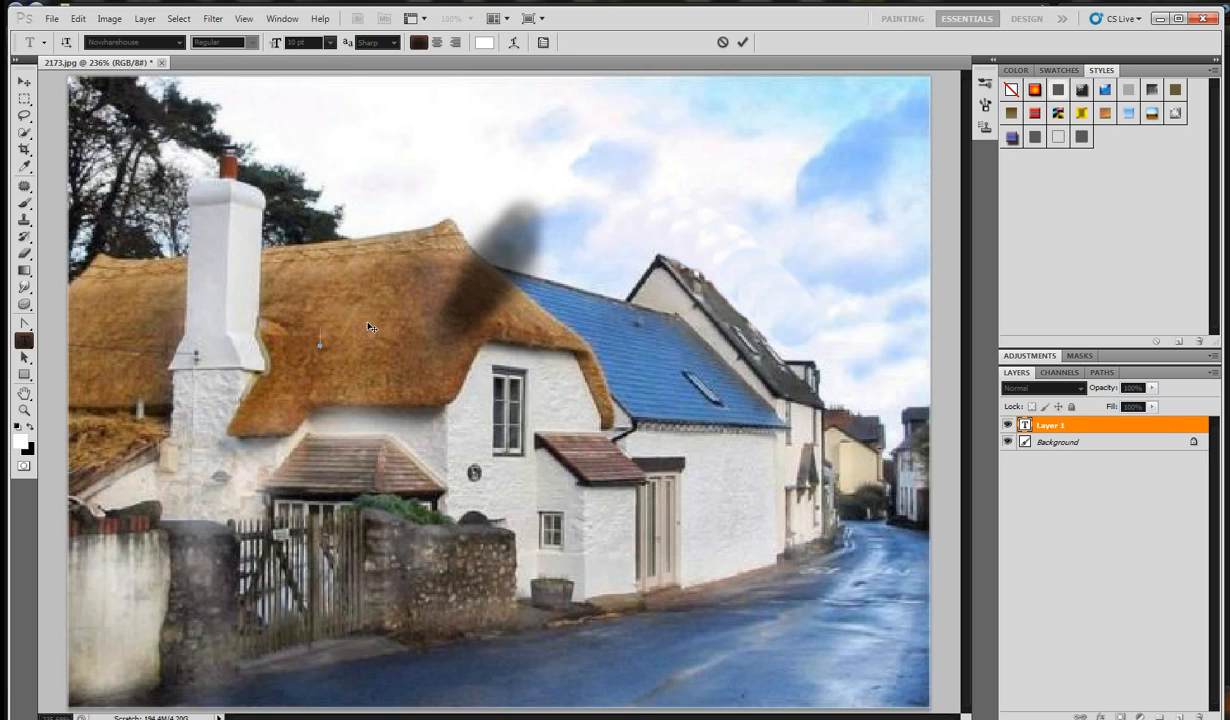
pyautogui.write('FDSFSDF')
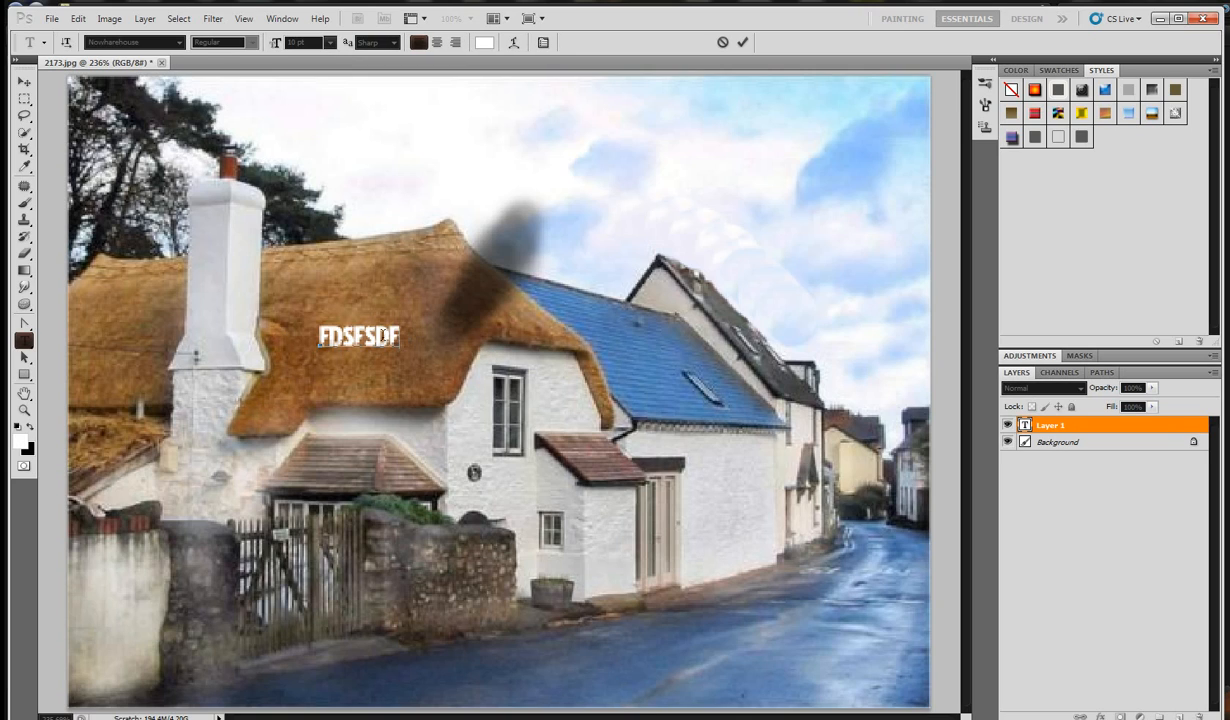
# Step: Set the size of the whole FDSFSDF text to 36 pt and look at the available fonts
pyautogui.hotkey('ctrl', 'a')
pyautogui.click(327, 43)
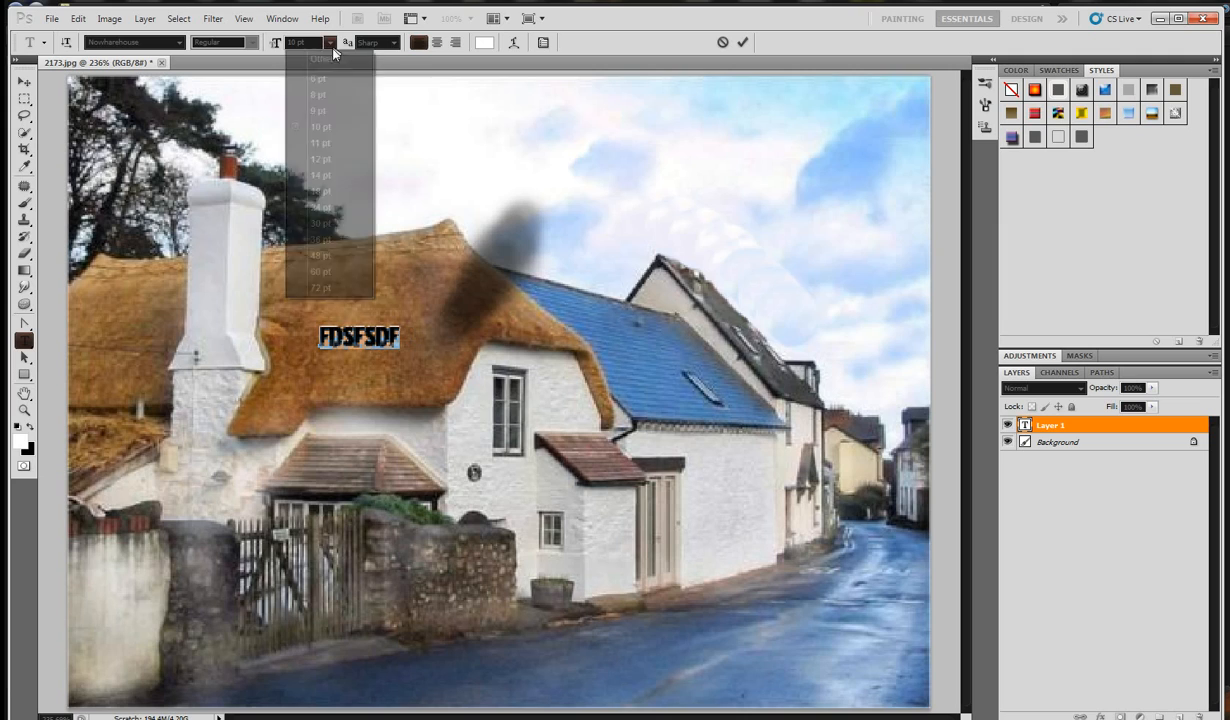
pyautogui.click(318, 236)
pyautogui.click(445, 320)
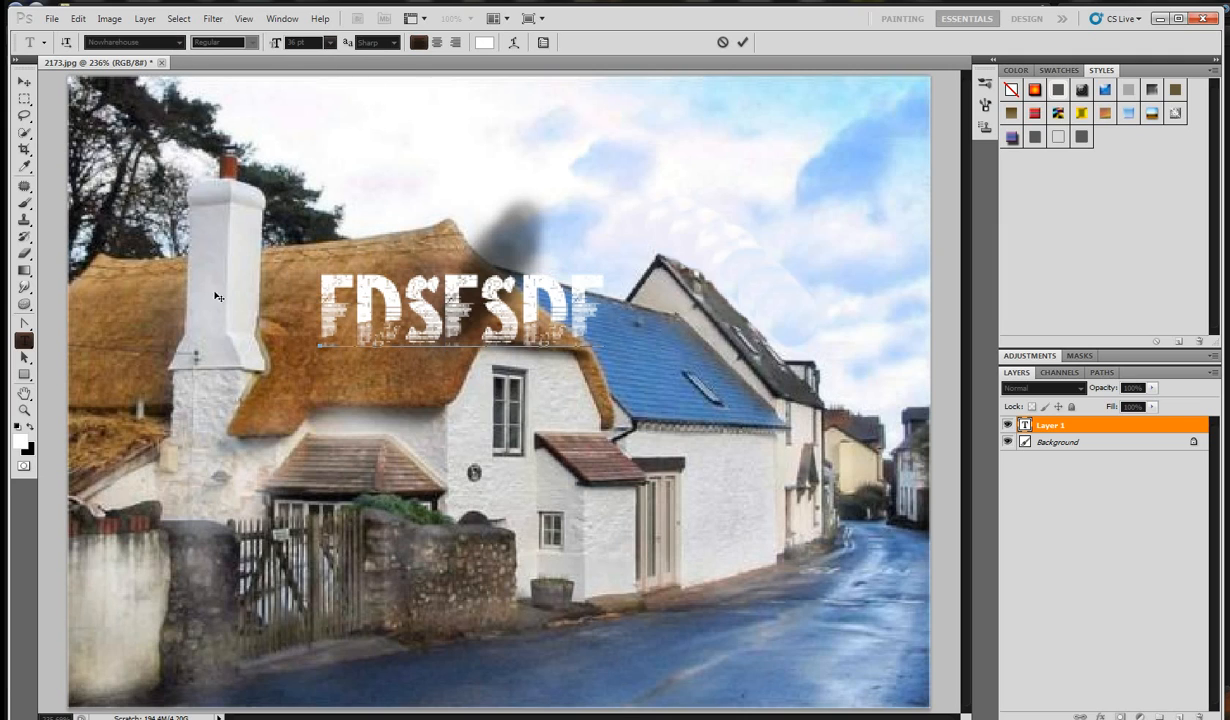
pyautogui.click(181, 44)
pyautogui.click(441, 335)
# Step: Move the FDSFSDF text down towards the blue roof with the Move tool, and delete its layer
pyautogui.click(24, 81)
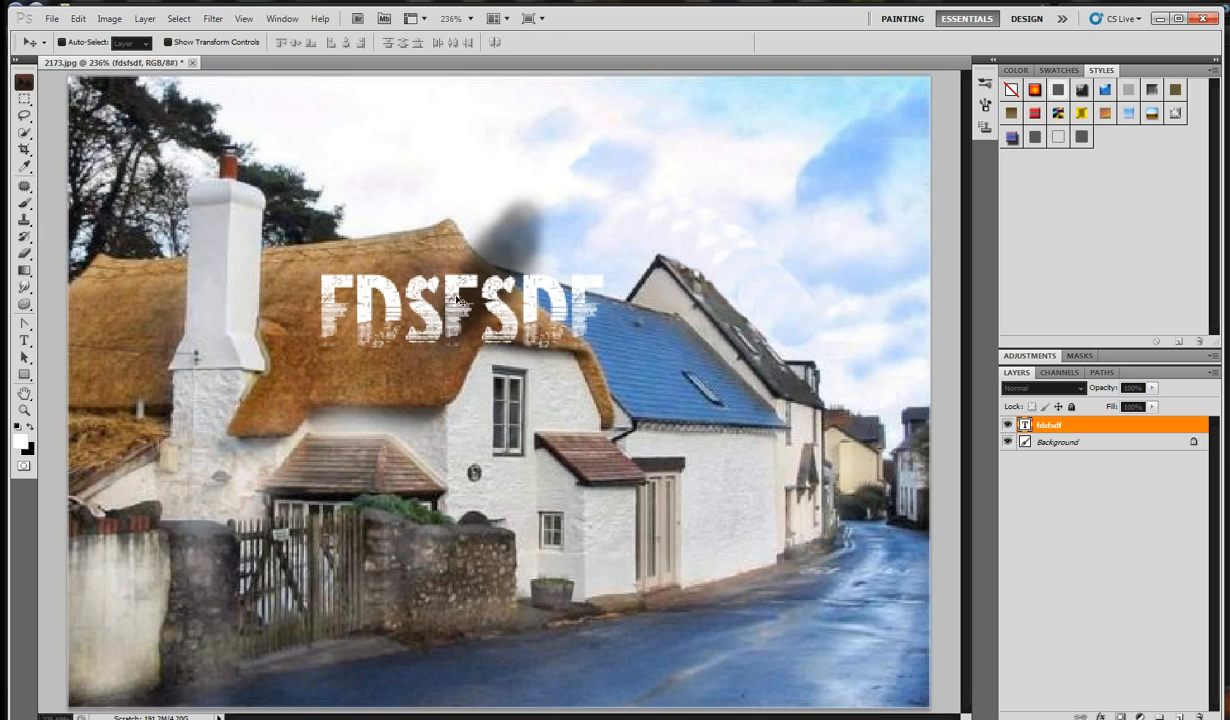
pyautogui.moveTo(442, 290); pyautogui.dragTo(497, 312)
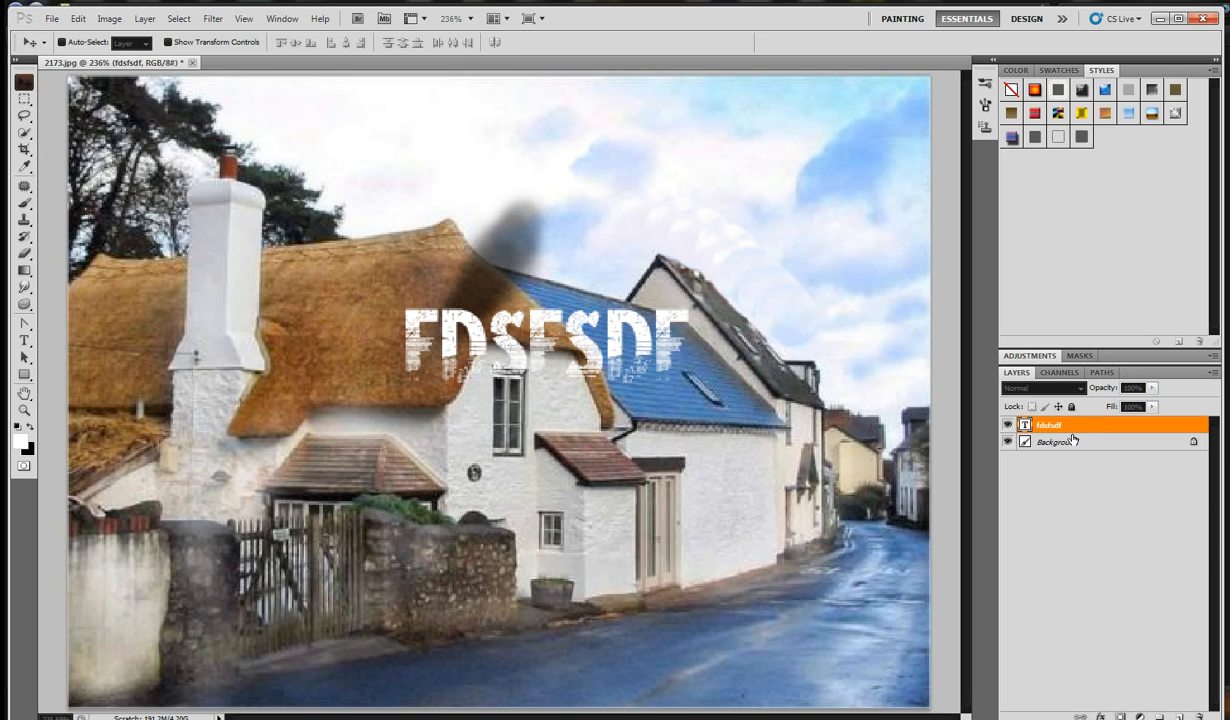
pyautogui.moveTo(1030, 425); pyautogui.dragTo(1199, 716)
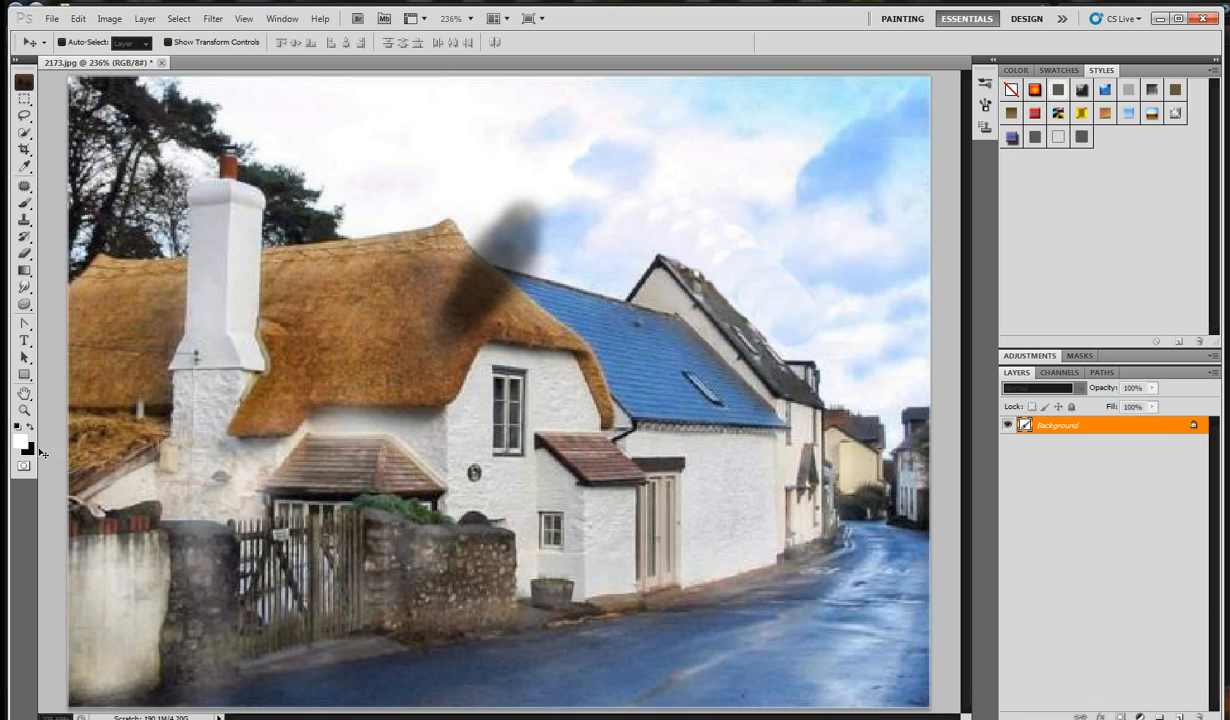
# Step: Zoom the photo out and in with the Zoom tool, and fit it on screen
pyautogui.click(25, 374)
pyautogui.click(26, 394)
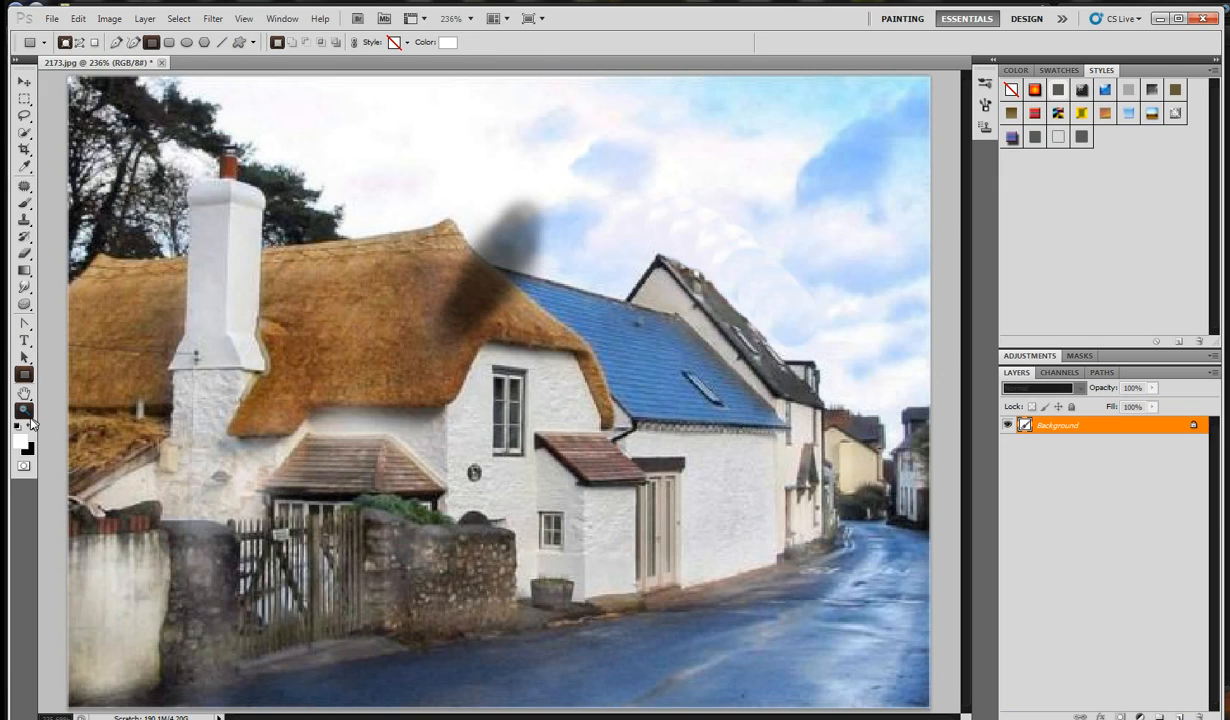
pyautogui.click(26, 410)
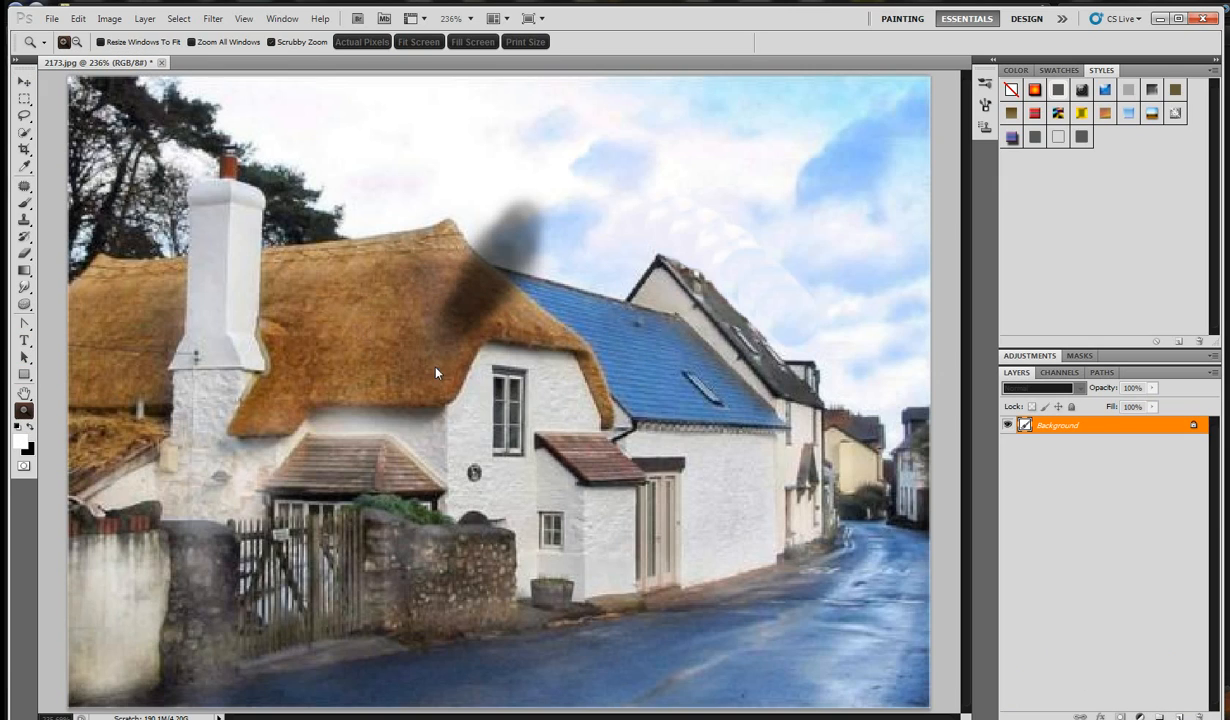
pyautogui.moveTo(587, 363); pyautogui.dragTo(488, 356)
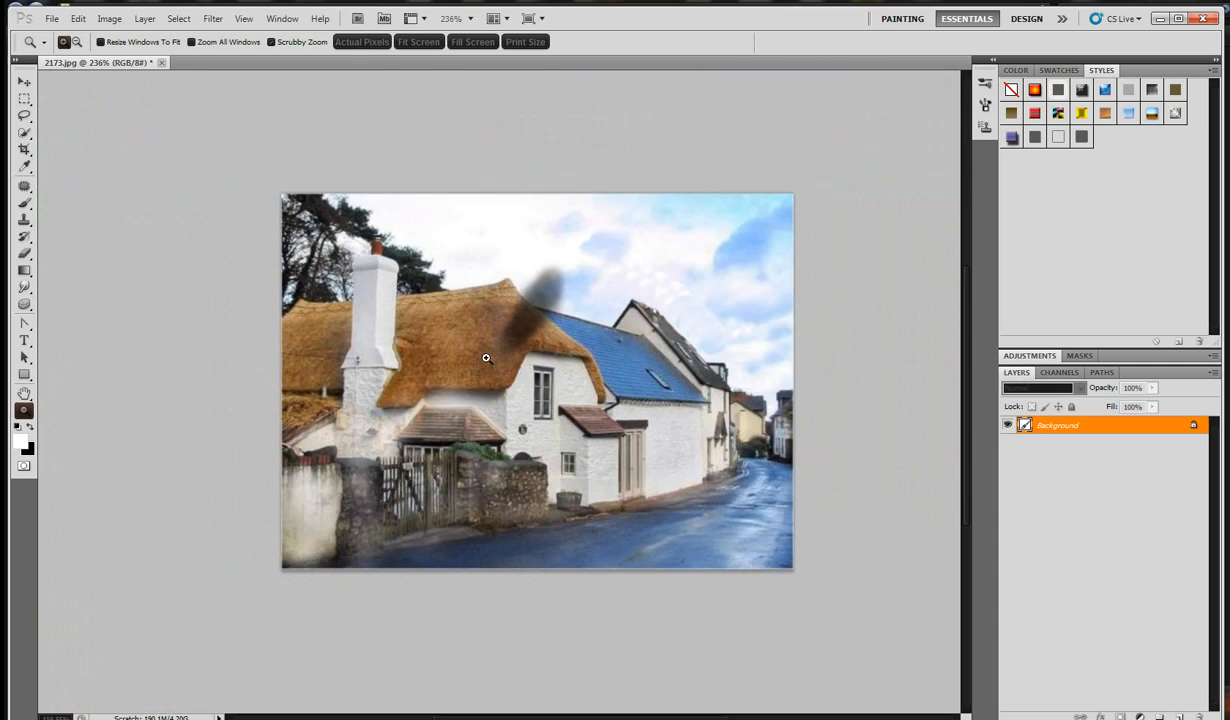
pyautogui.click(456, 335)
pyautogui.click(456, 335)
pyautogui.rightClick(456, 335)
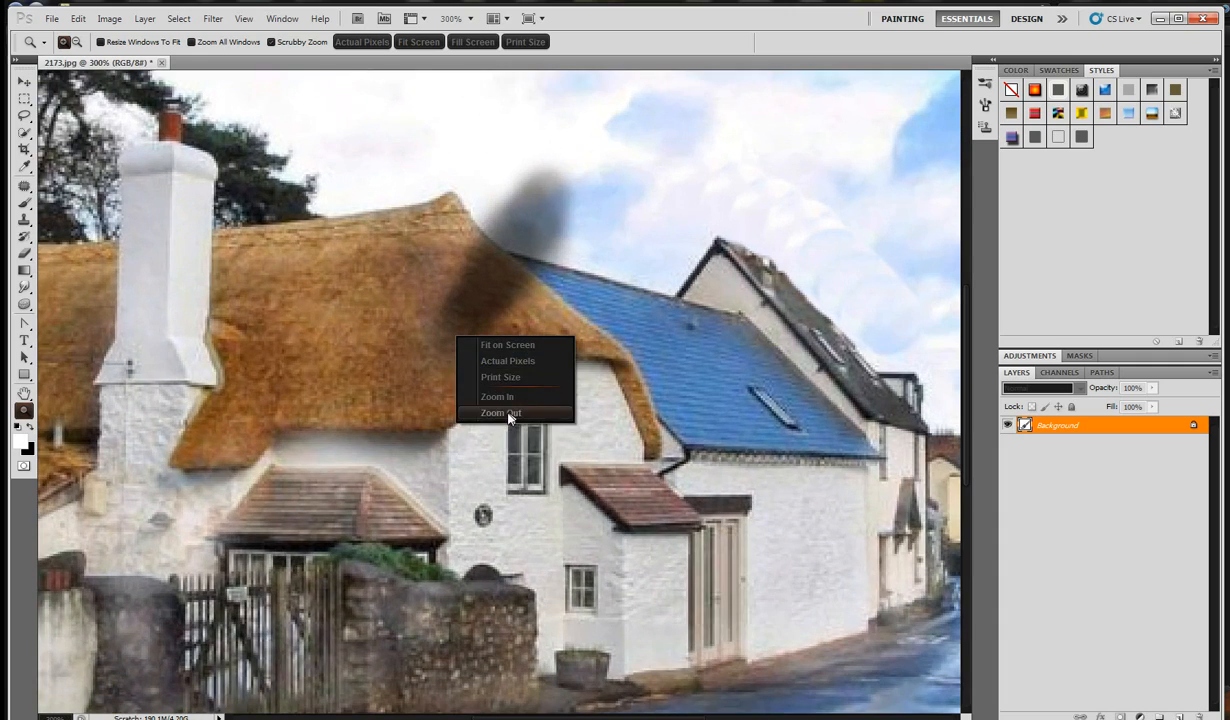
pyautogui.click(505, 412)
pyautogui.rightClick(472, 343)
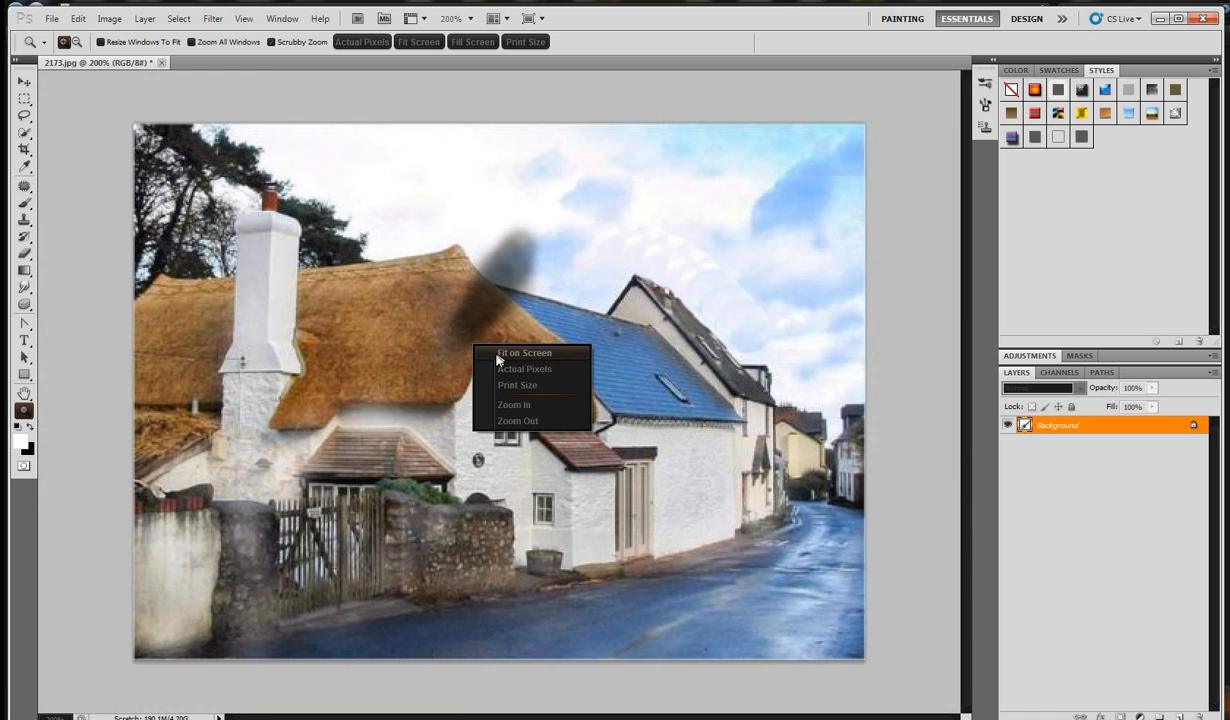
pyautogui.click(498, 356)
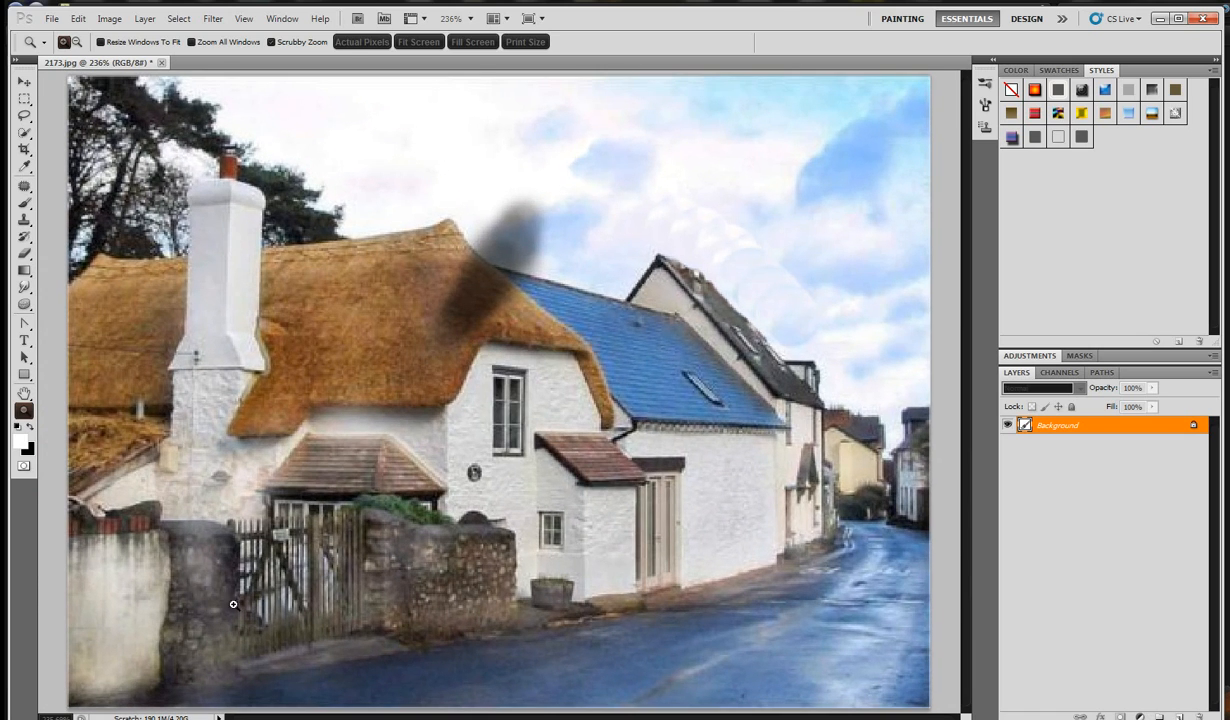
# Step: Swap the foreground and background colours so black is in front, and add and delete an empty layer
pyautogui.click(32, 431)
pyautogui.click(1182, 716)
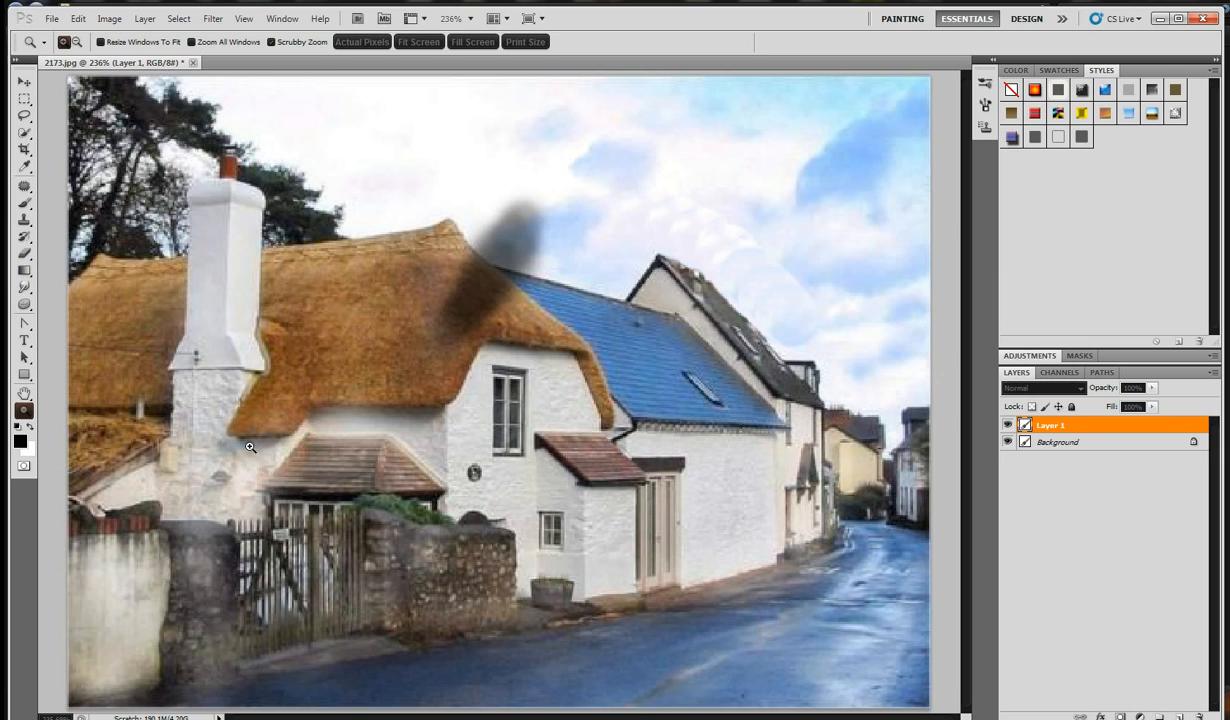
pyautogui.moveTo(1050, 434); pyautogui.dragTo(1202, 716)
# Step: Add the text PHOTOSHOP across the thatched roof with the Type tool
pyautogui.click(24, 340)
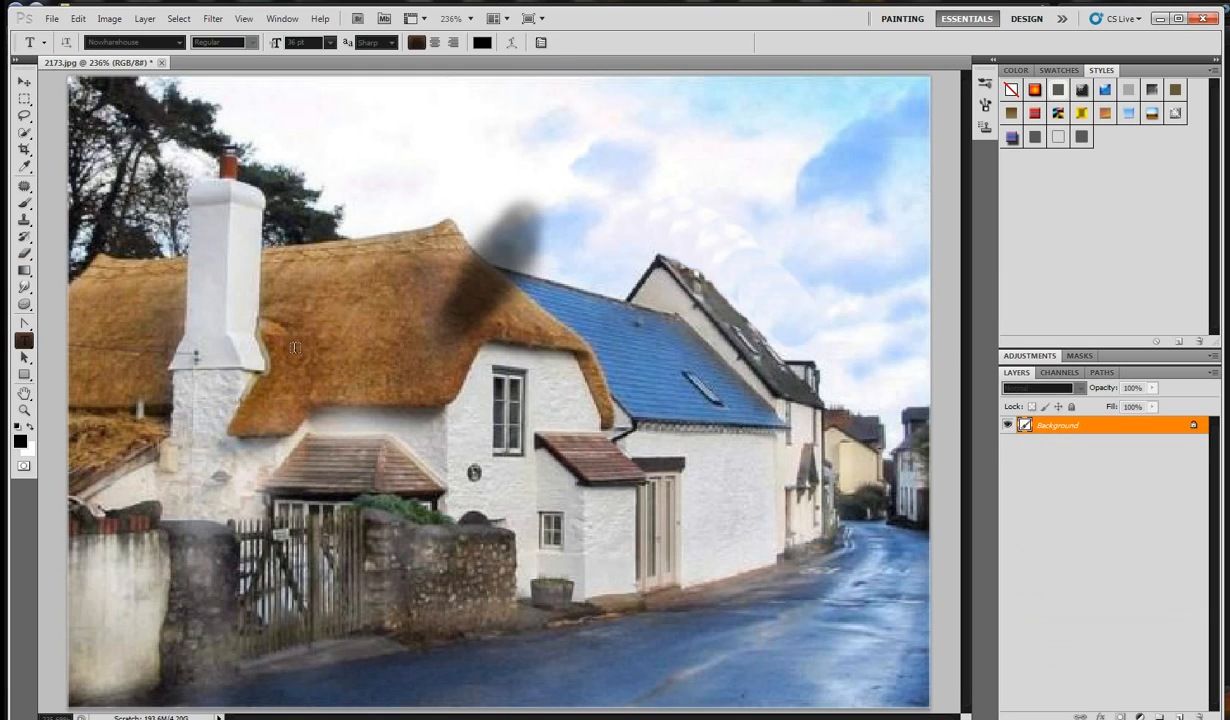
pyautogui.click(295, 347)
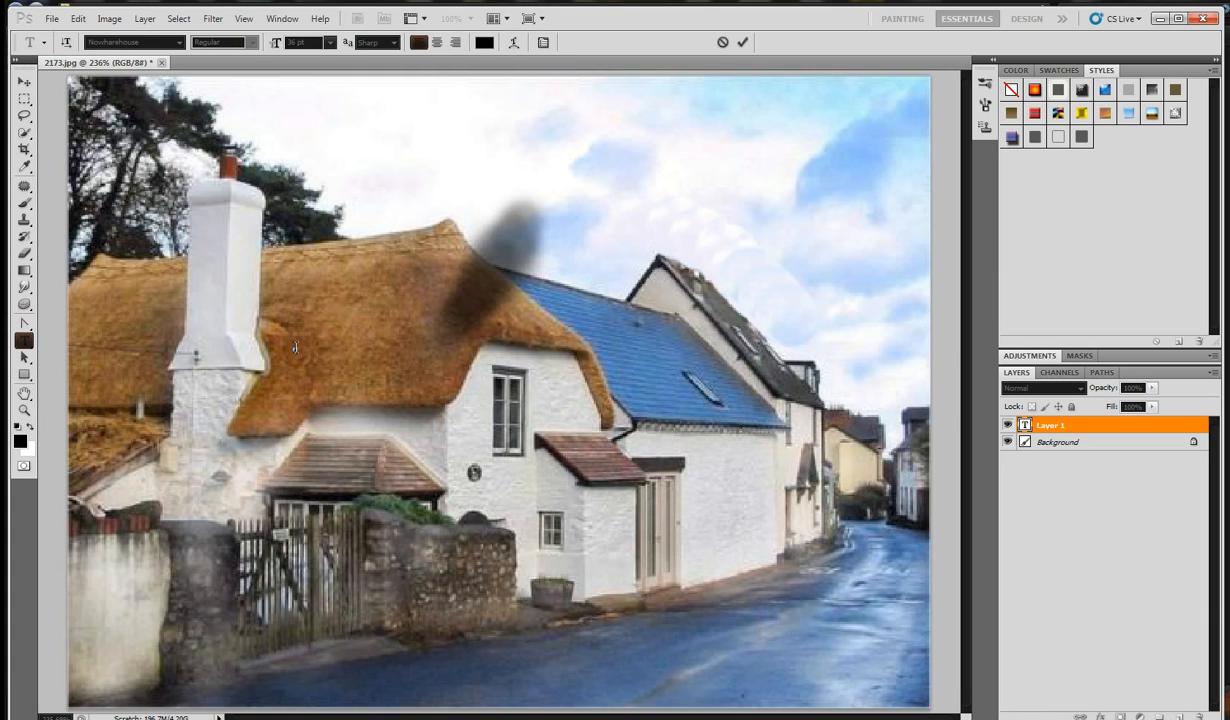
pyautogui.write('PHOTOSHP')
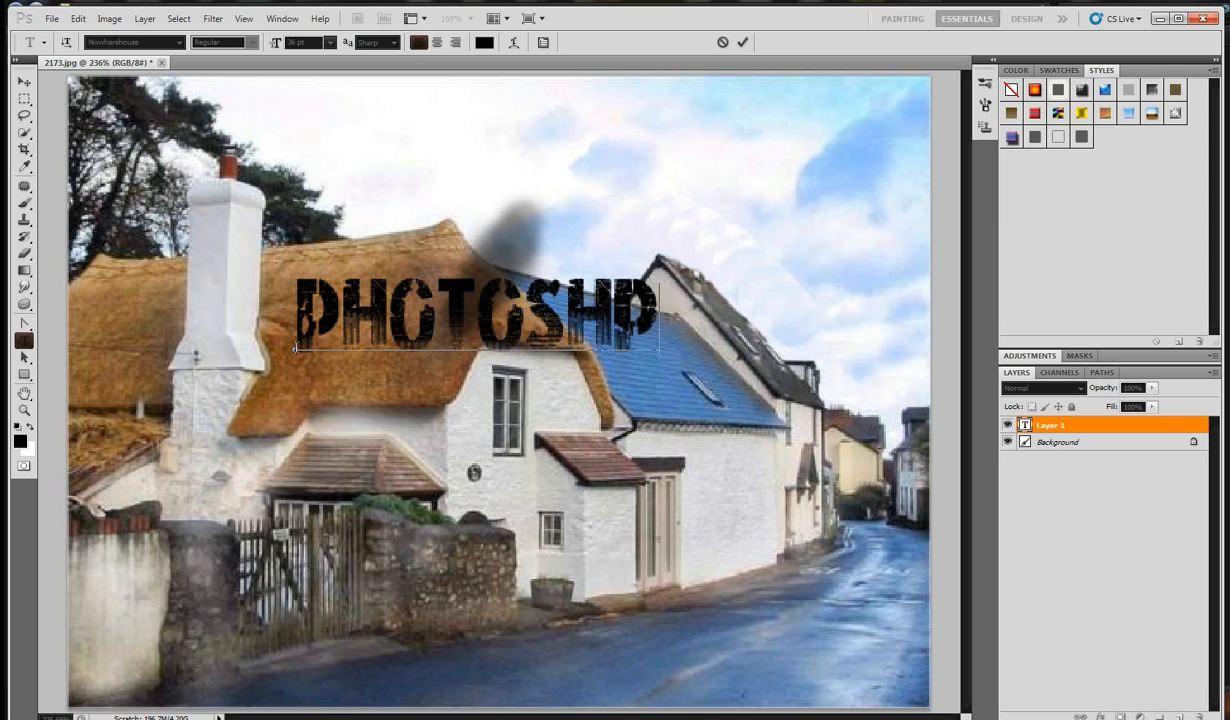
pyautogui.press('BackSpace')
pyautogui.write('OP')
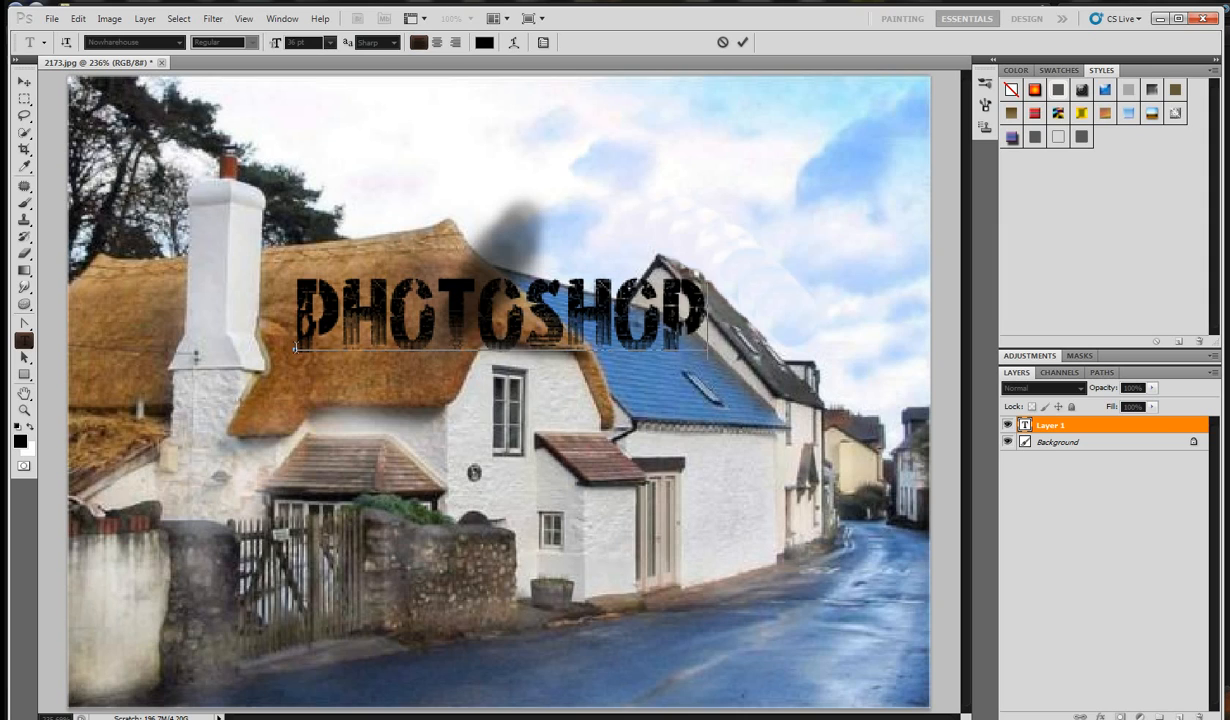
# Step: Change the font of the whole PHOTOSHOP text to Tele-Marines, and shift the text slightly up towards the chimney
pyautogui.hotkey('ctrl', 'a')
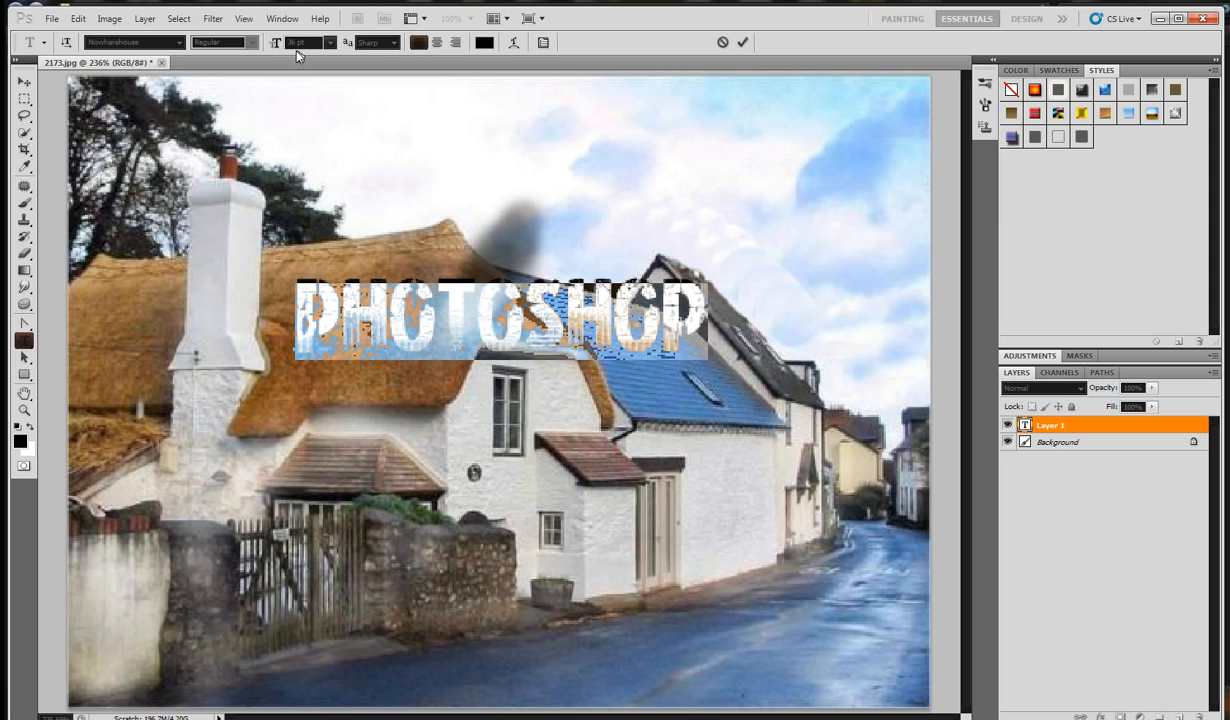
pyautogui.click(181, 43)
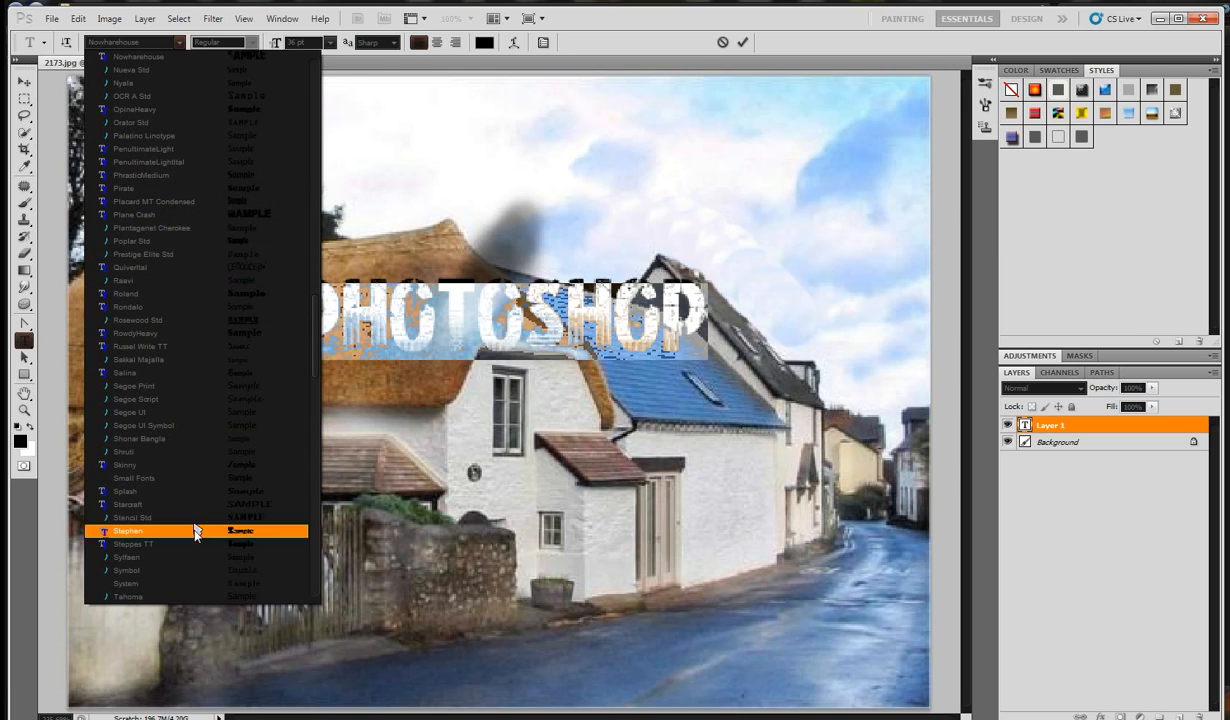
pyautogui.scroll(-4, 198, 583)
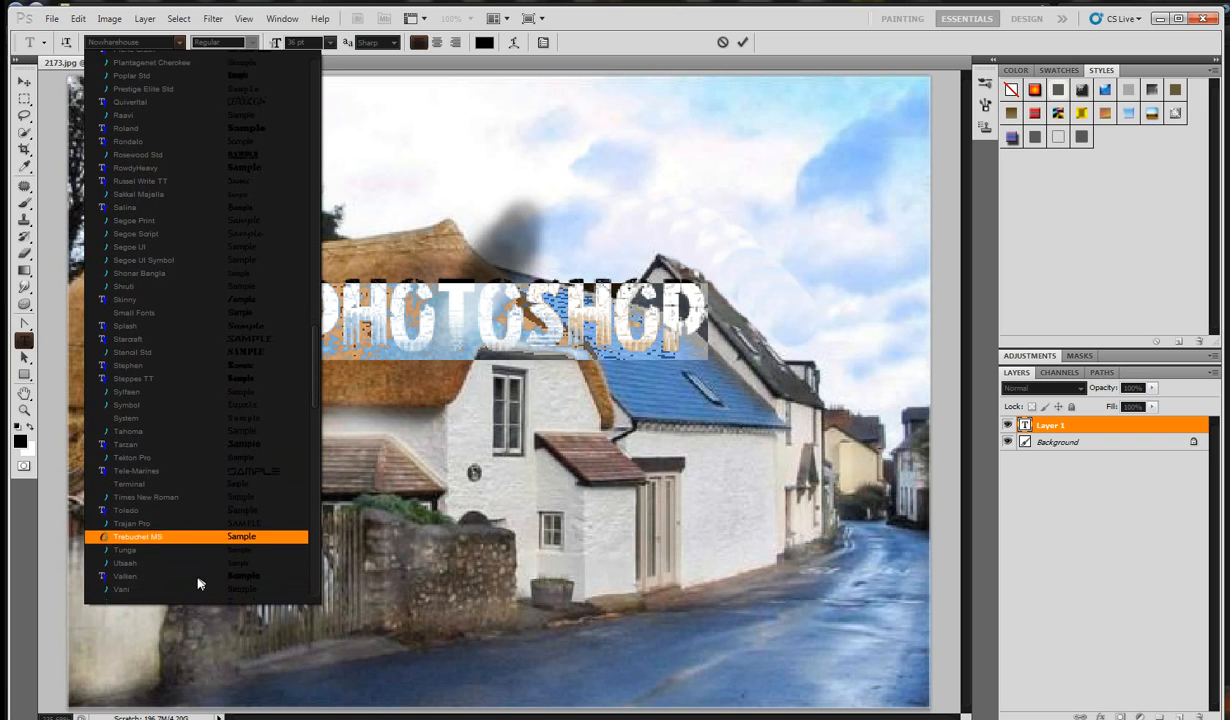
pyautogui.click(198, 438)
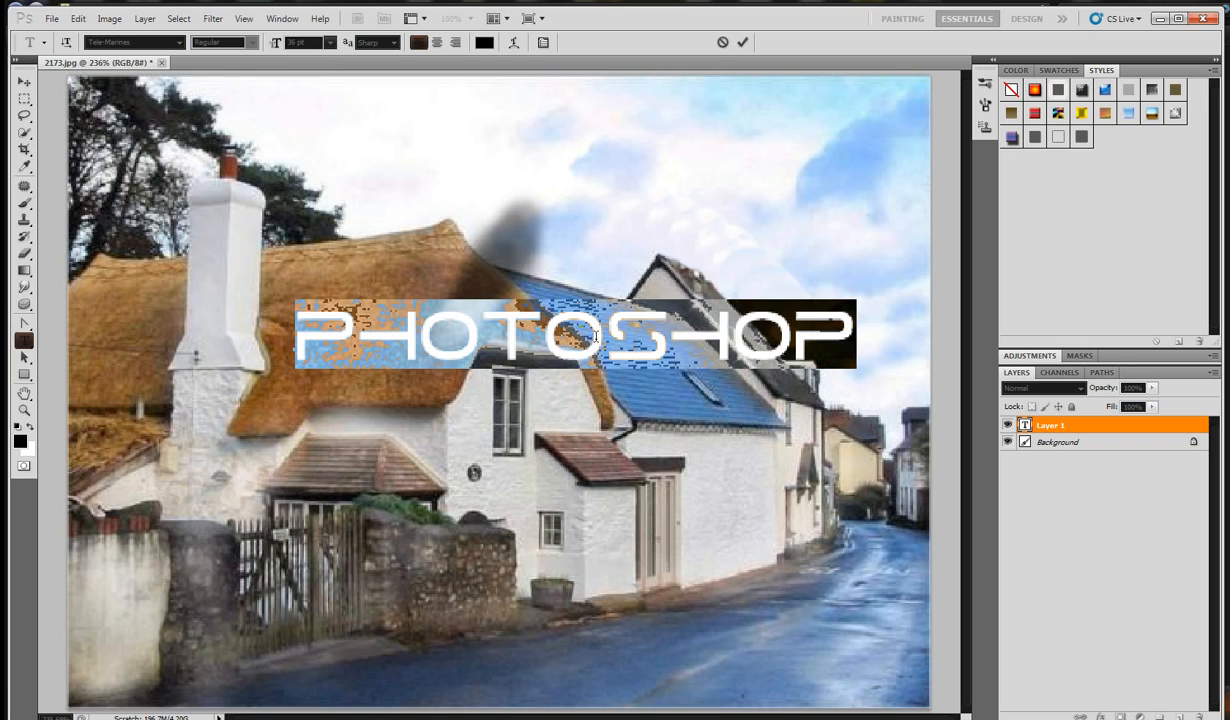
pyautogui.click(24, 81)
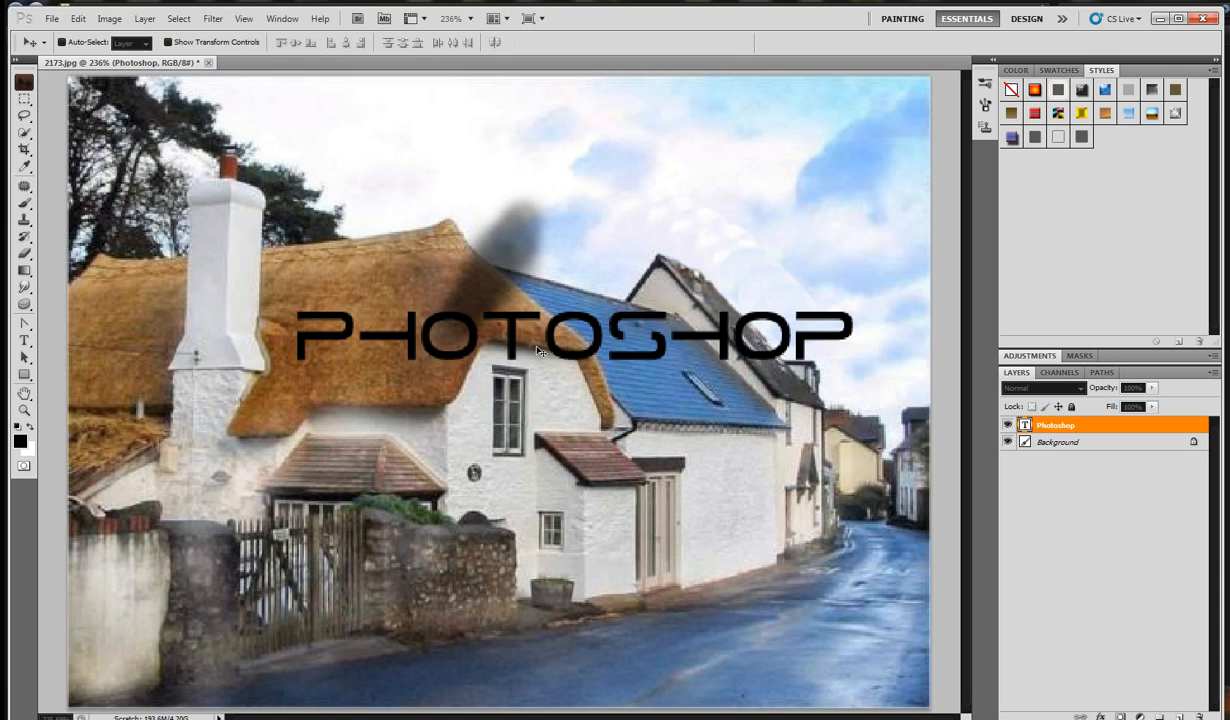
pyautogui.moveTo(537, 350); pyautogui.dragTo(475, 330)
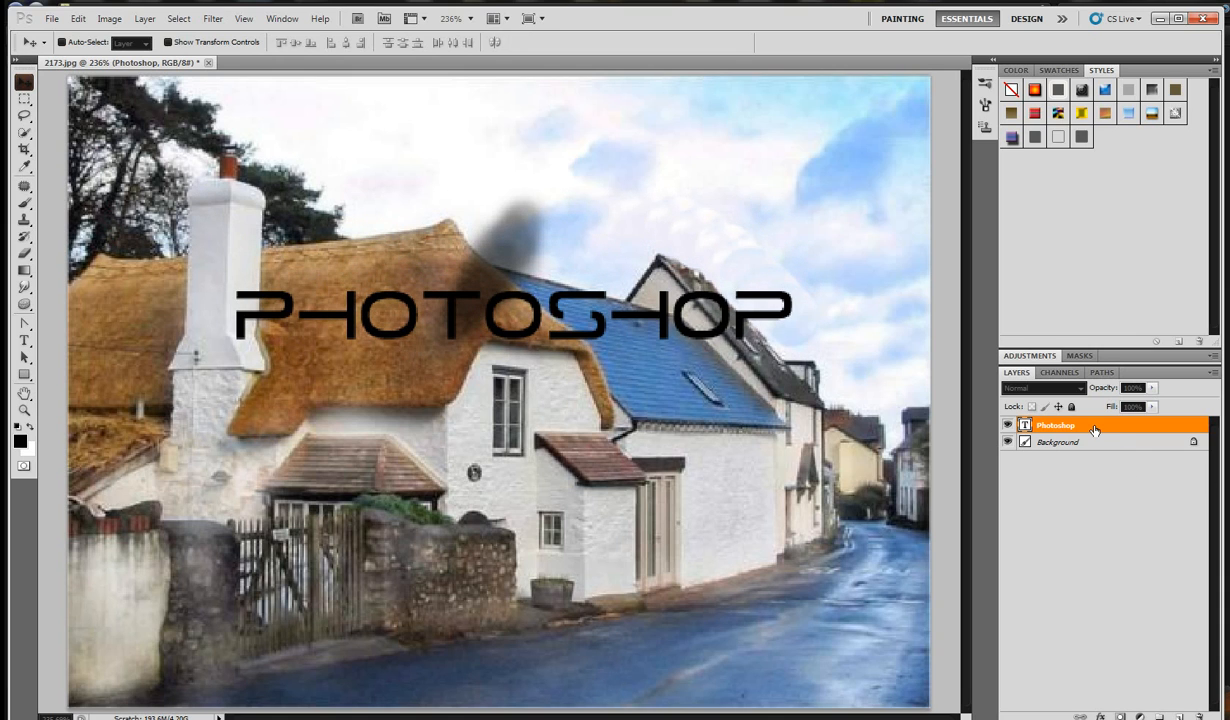
# Step: Open the layer style settings of the PHOTOSHOP text, and try Drop Shadow, Outer Glow and Inner Glow on and off
pyautogui.doubleClick(1094, 430)
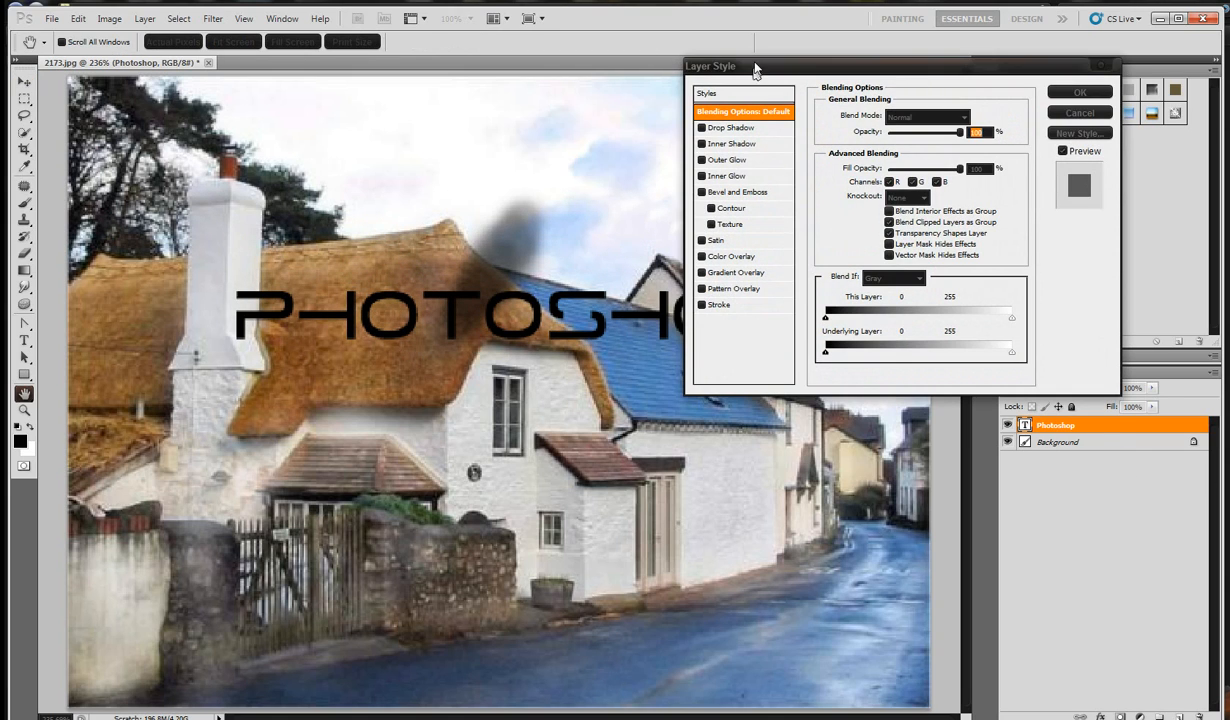
pyautogui.moveTo(752, 62); pyautogui.dragTo(705, 98)
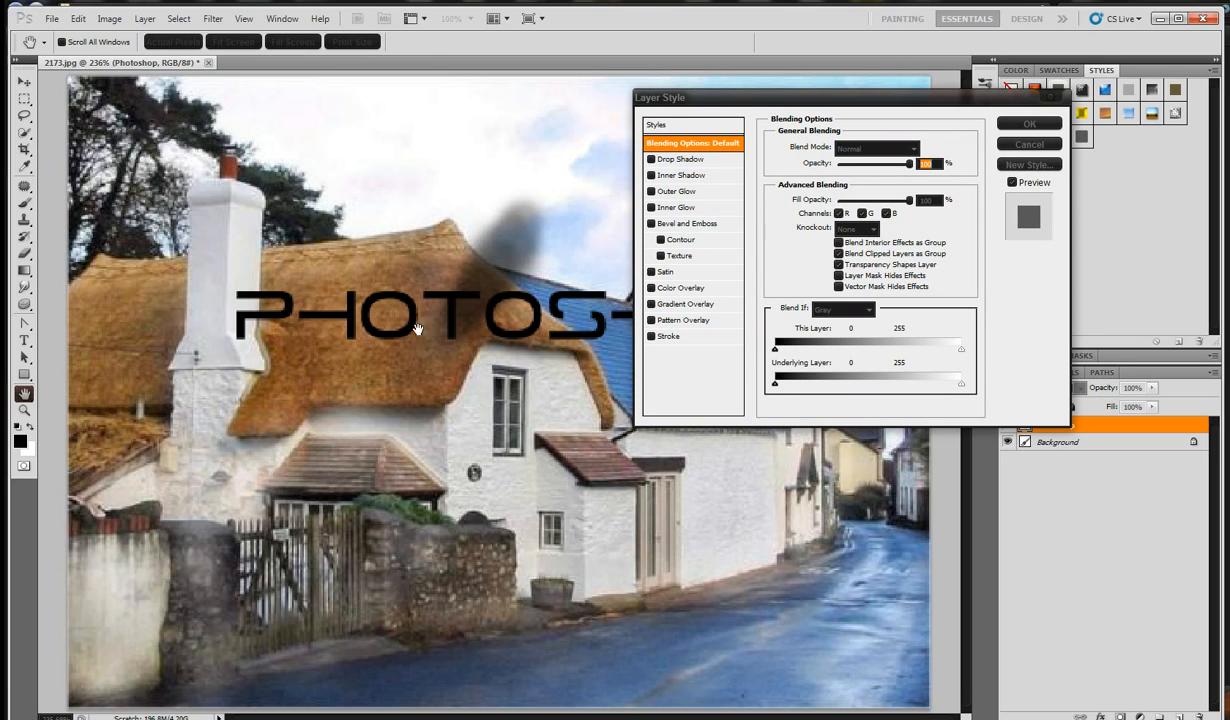
pyautogui.click(652, 160)
pyautogui.click(652, 161)
pyautogui.click(651, 191)
pyautogui.click(651, 207)
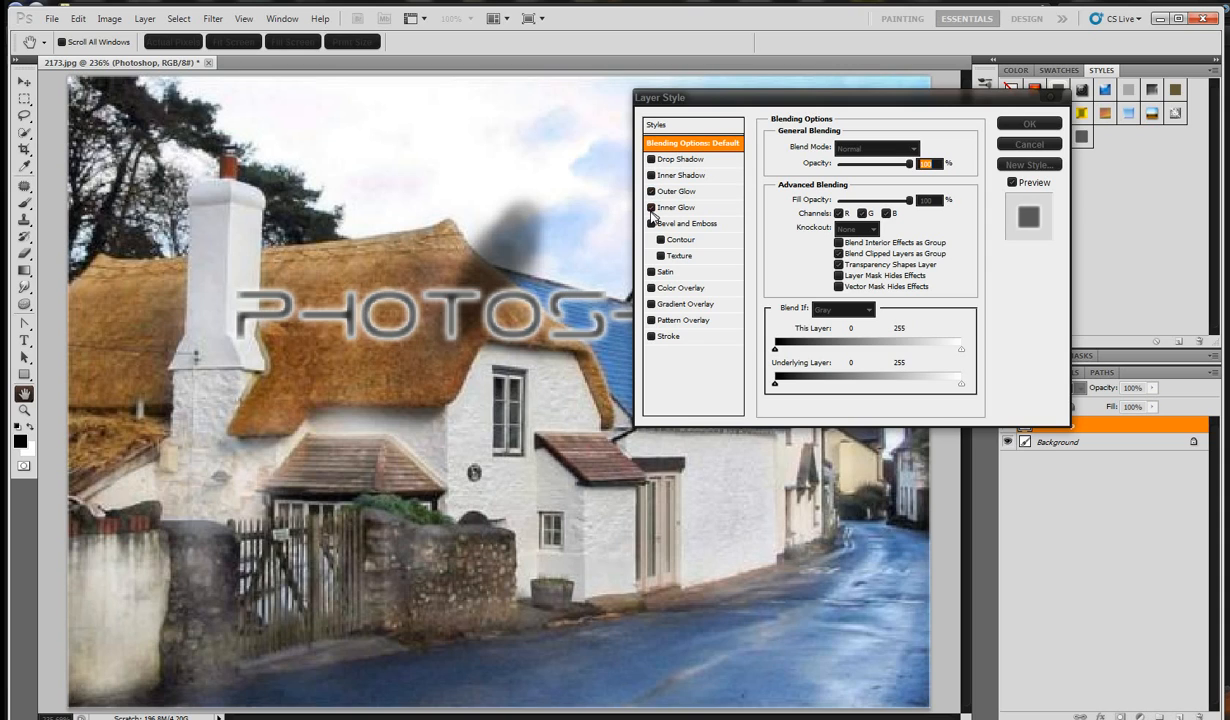
pyautogui.click(651, 208)
pyautogui.click(651, 191)
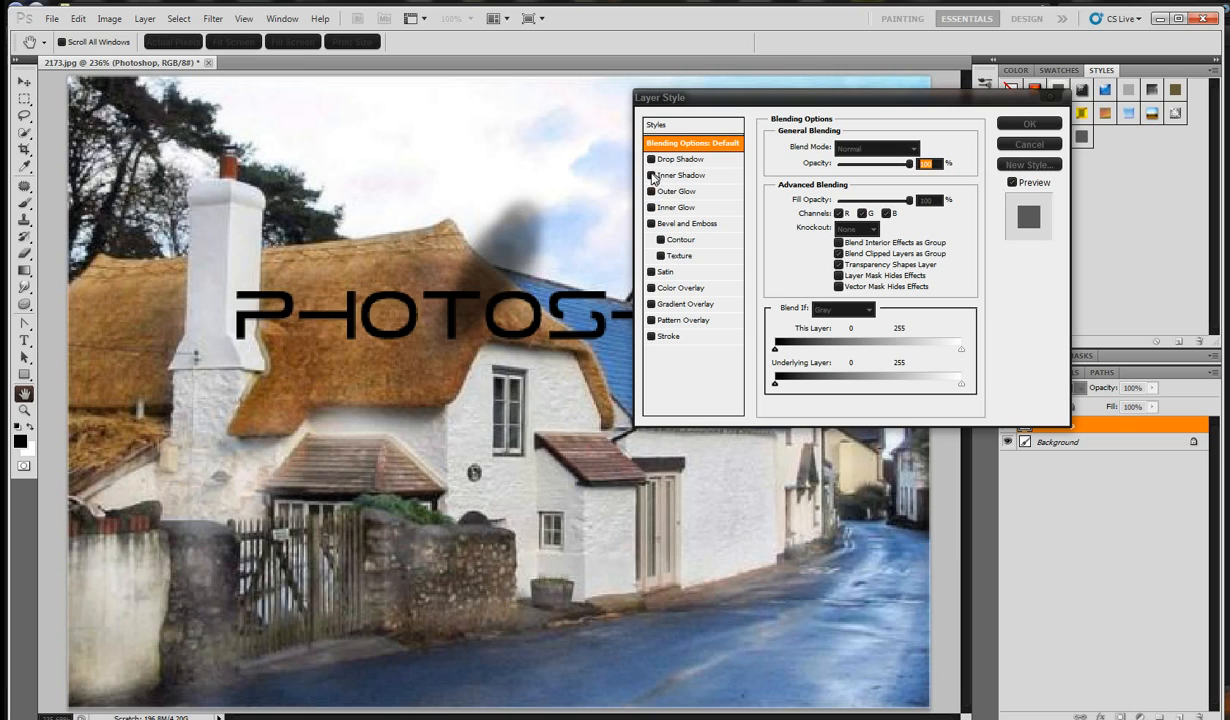
# Step: Try a textured Bevel and Emboss on the text, along with Pattern Overlay and Stroke effects
pyautogui.click(660, 256)
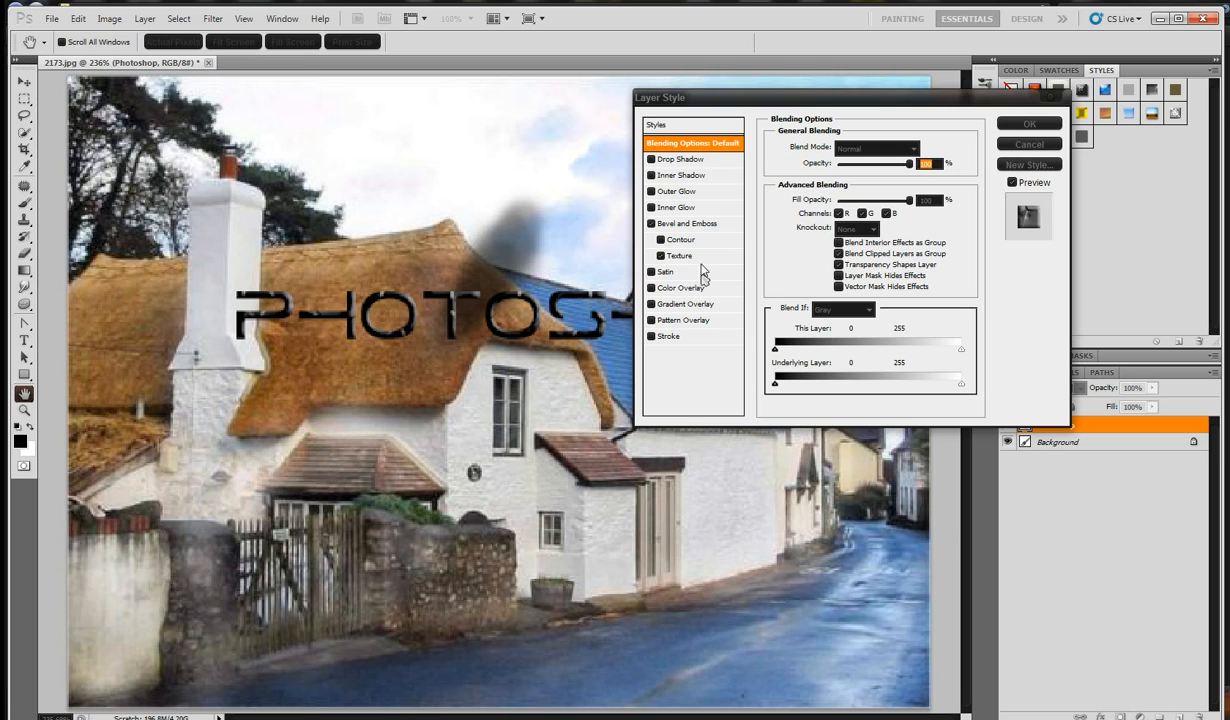
pyautogui.click(651, 320)
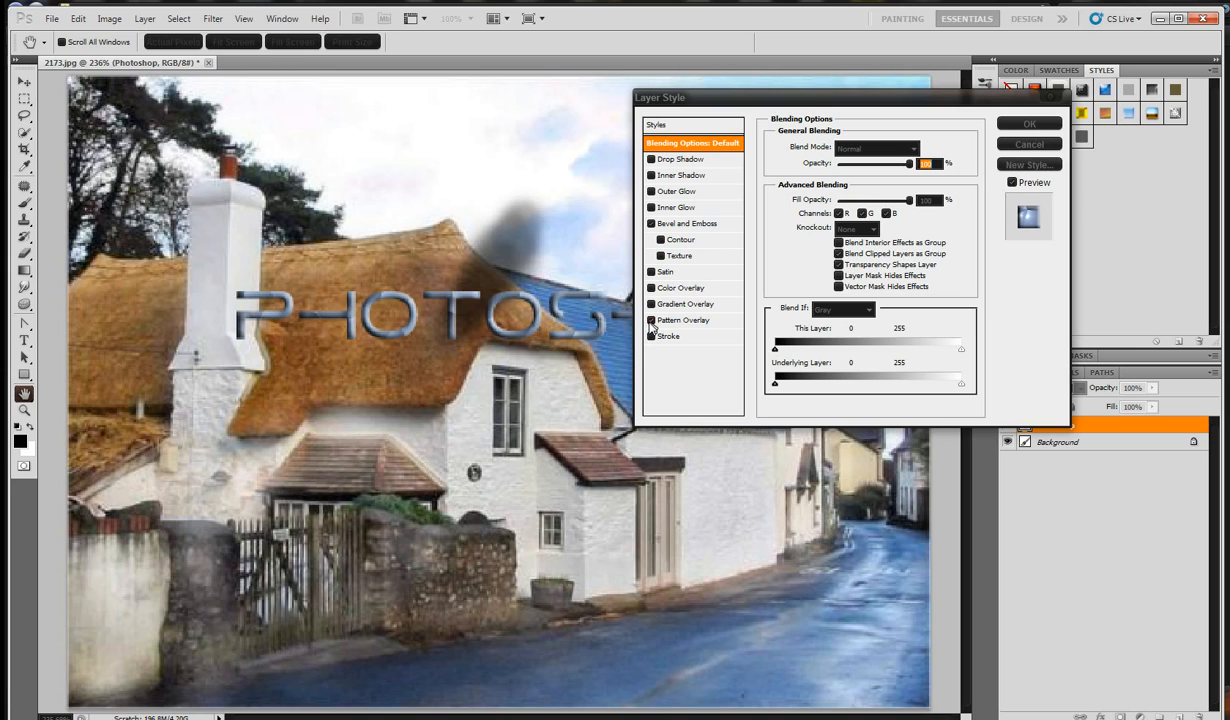
pyautogui.click(651, 321)
pyautogui.click(652, 337)
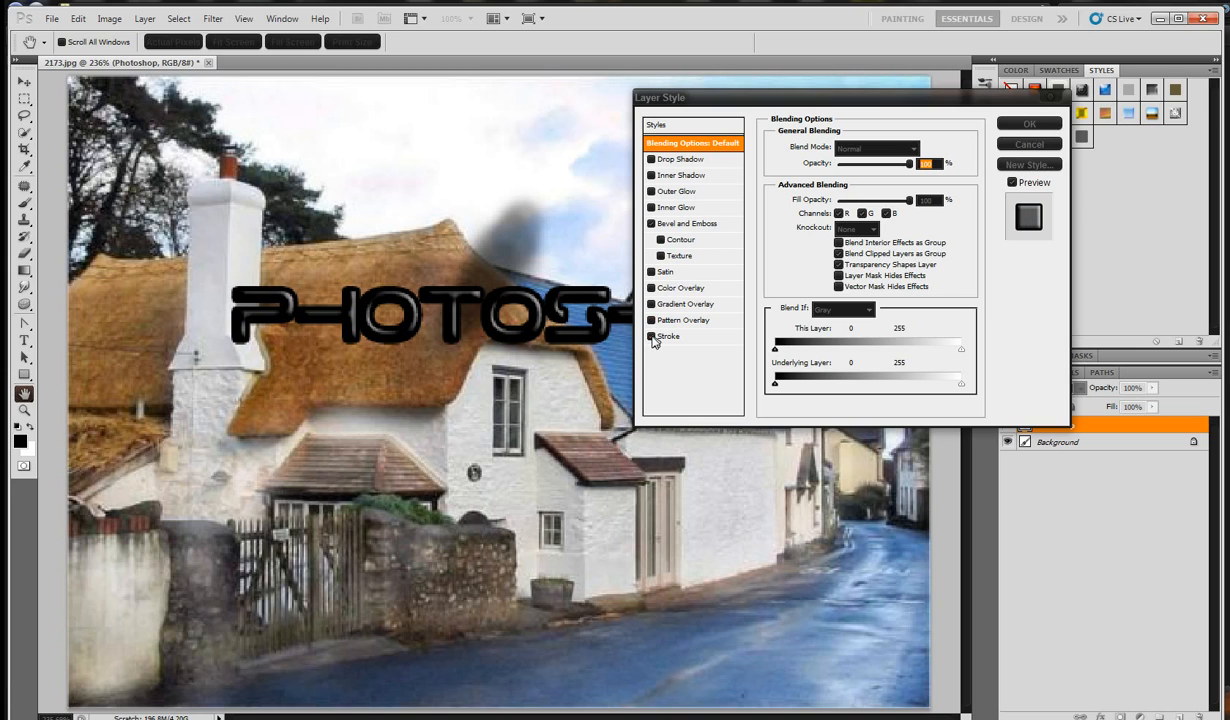
pyautogui.click(651, 337)
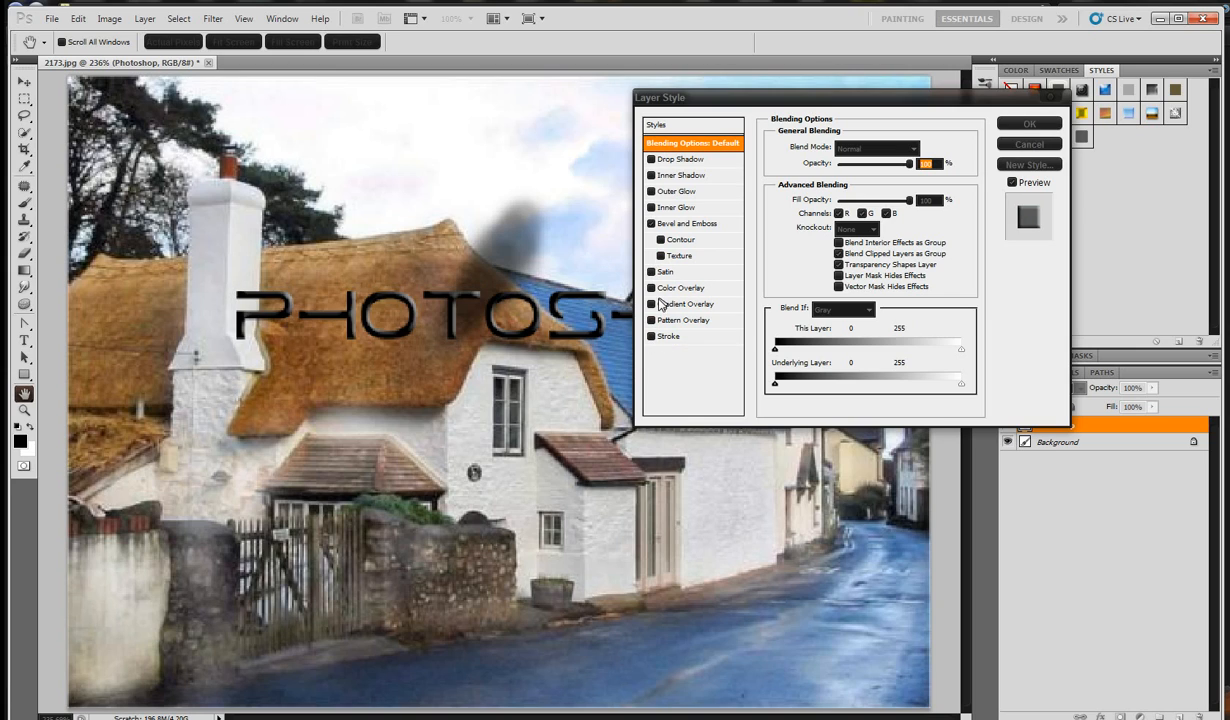
# Step: Try a red (ff0000) Color Overlay on the text, and cancel the layer style changes
pyautogui.click(651, 289)
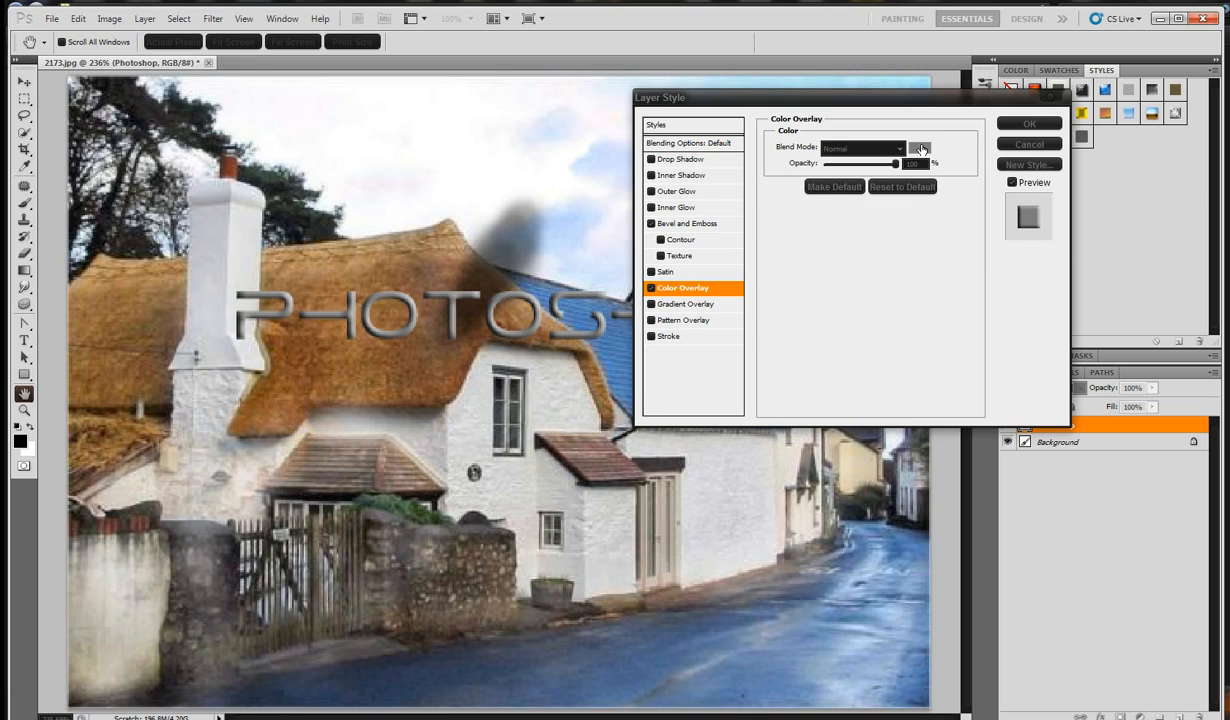
pyautogui.click(919, 147)
pyautogui.click(1062, 208)
pyautogui.click(1029, 214)
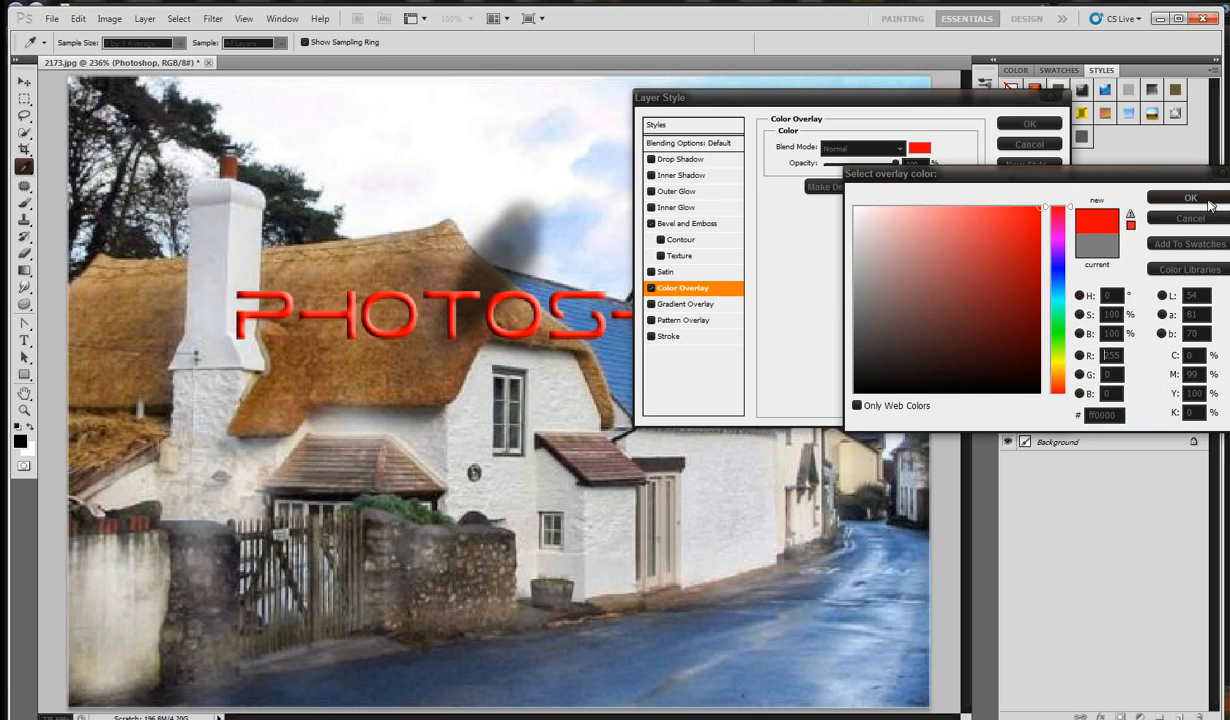
pyautogui.click(1168, 198)
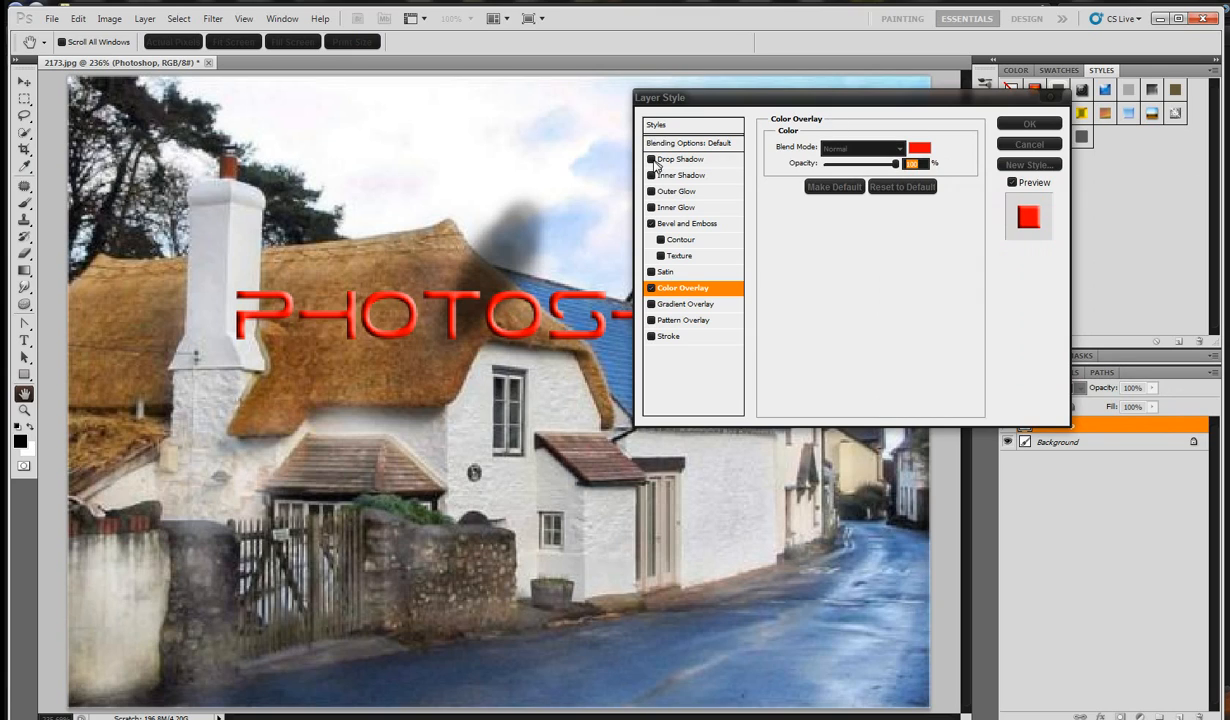
pyautogui.click(1050, 146)
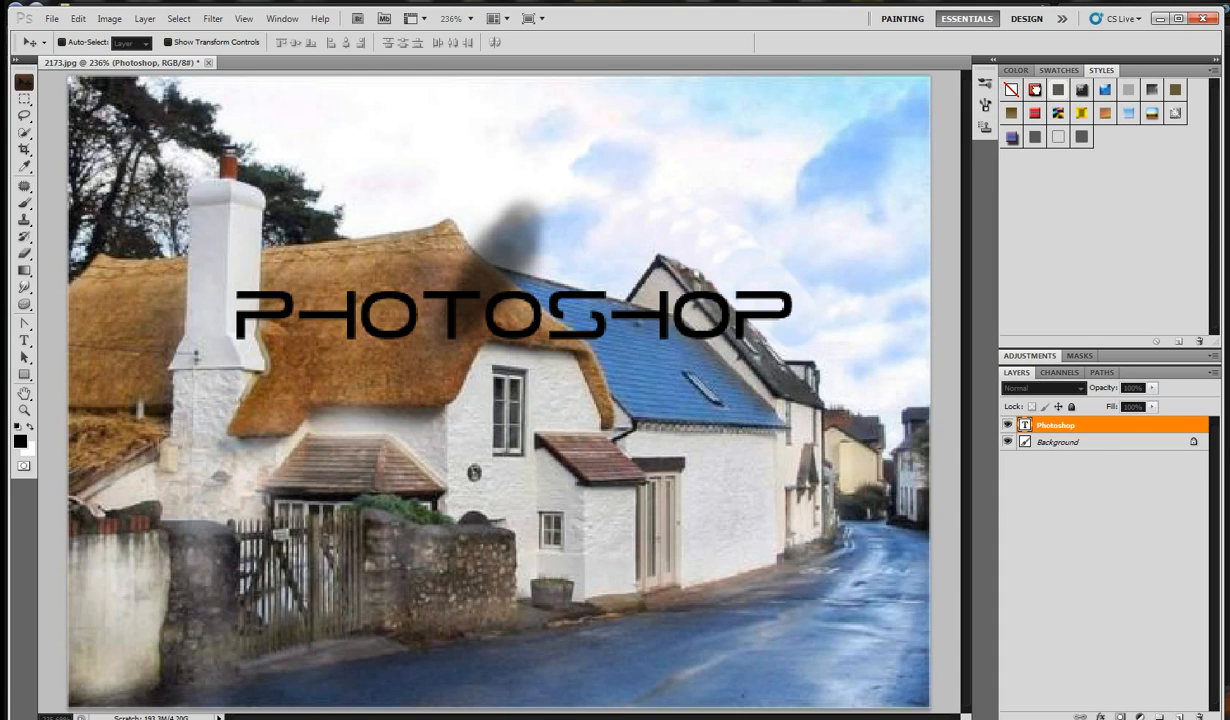
# Step: Try several preset styles on the PHOTOSHOP text layer, and clear the style from it
pyautogui.click(1035, 90)
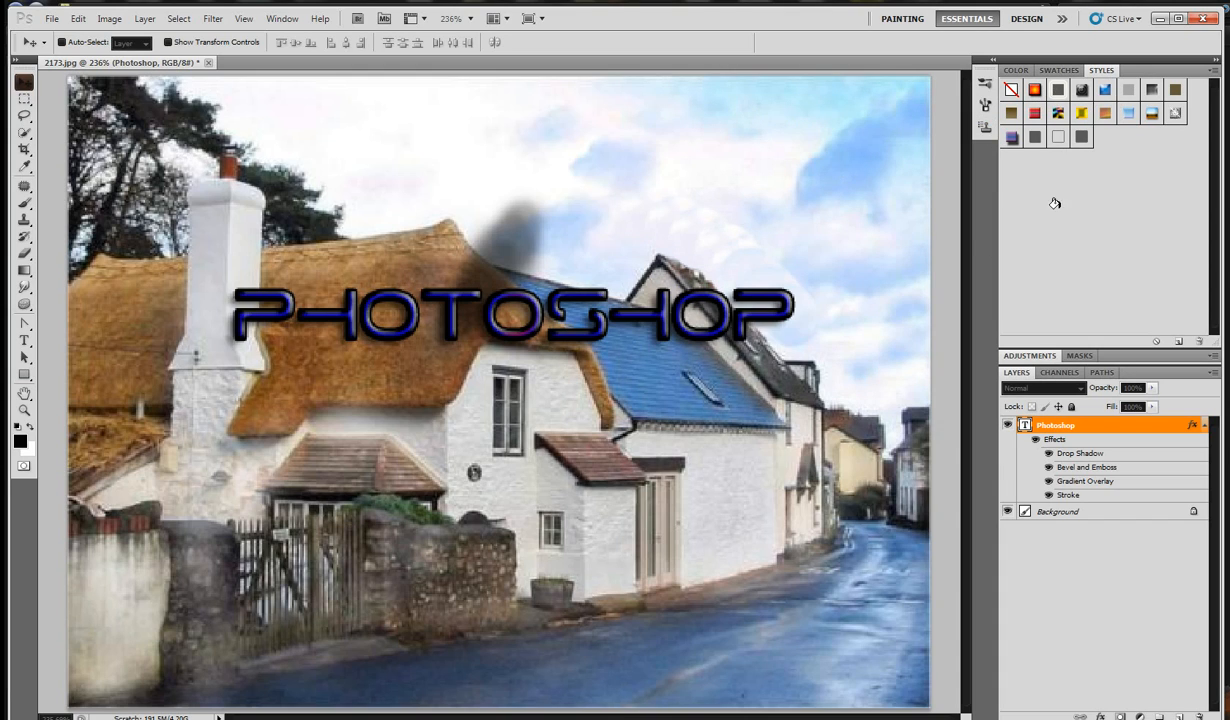
pyautogui.click(1057, 91)
pyautogui.click(1080, 92)
pyautogui.click(1129, 91)
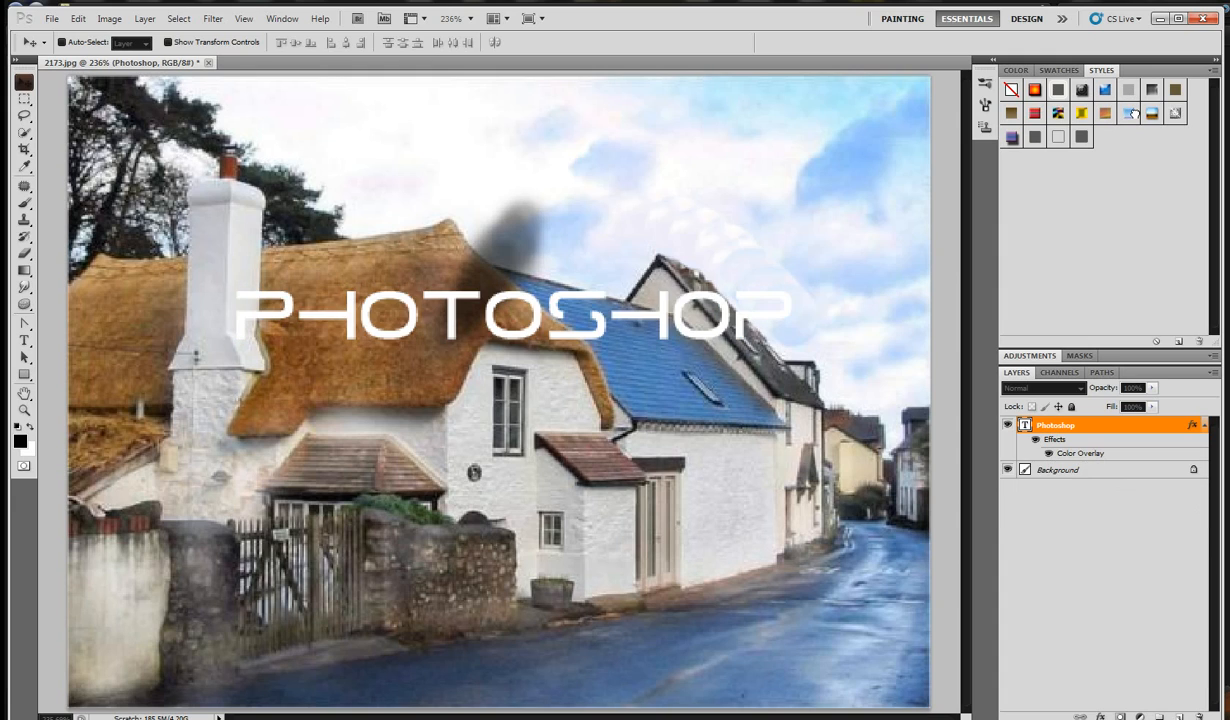
pyautogui.click(1011, 91)
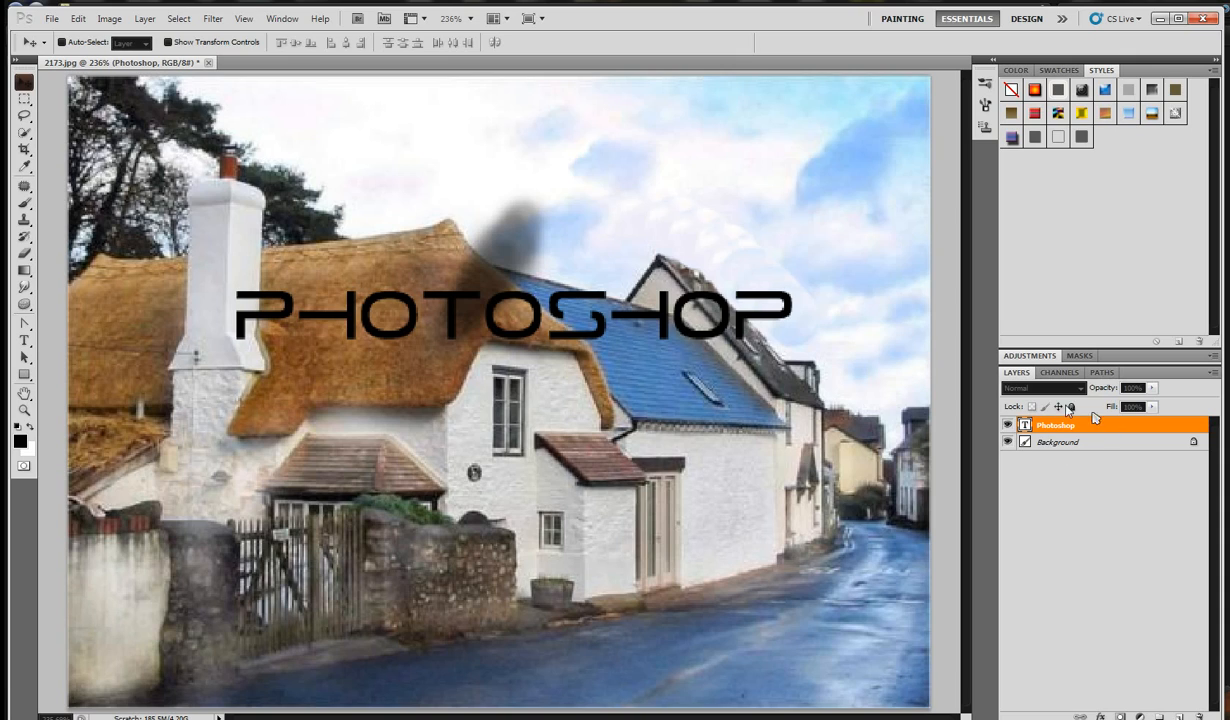
# Step: Add a new empty layer above the Photoshop text layer, and select each layer in turn
pyautogui.click(1177, 716)
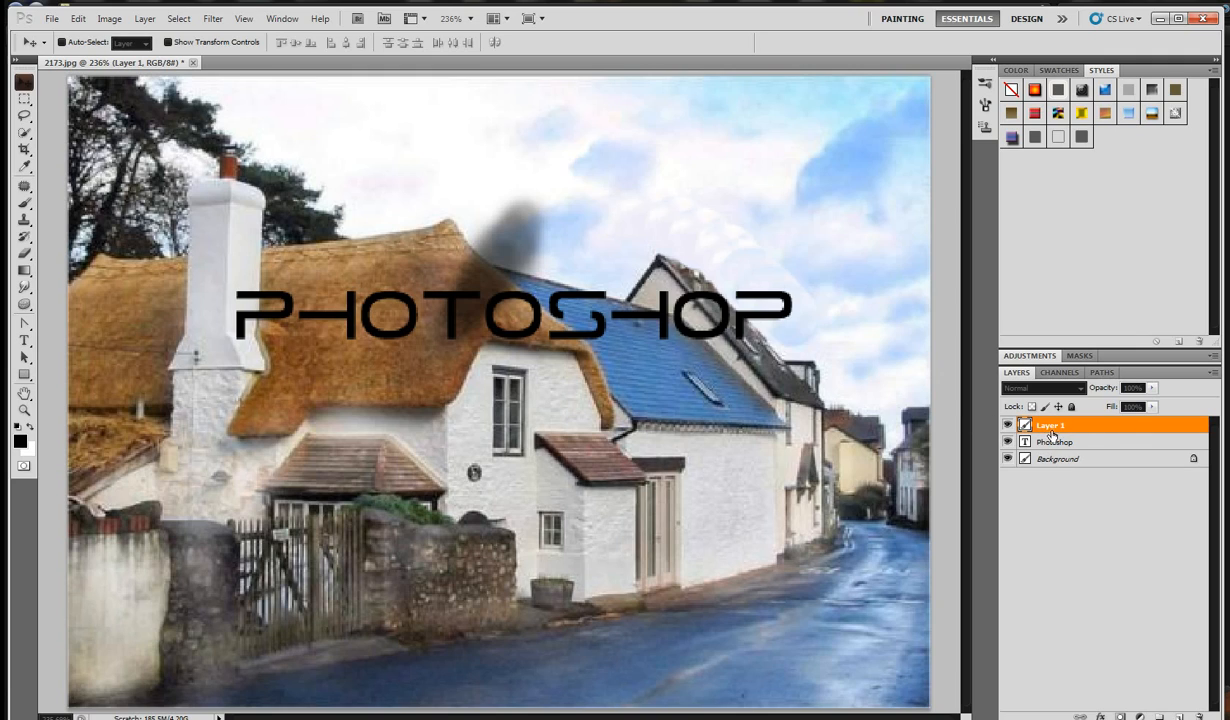
pyautogui.click(1059, 442)
pyautogui.click(1047, 427)
pyautogui.click(1078, 459)
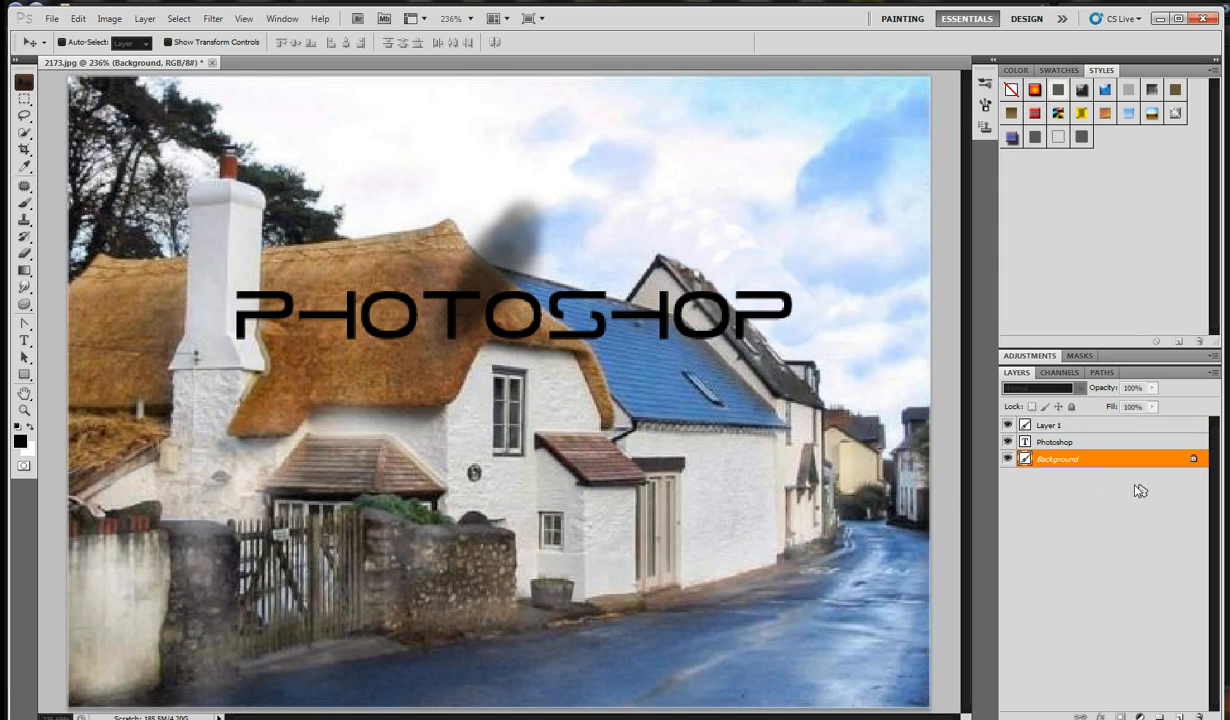
pyautogui.click(1055, 446)
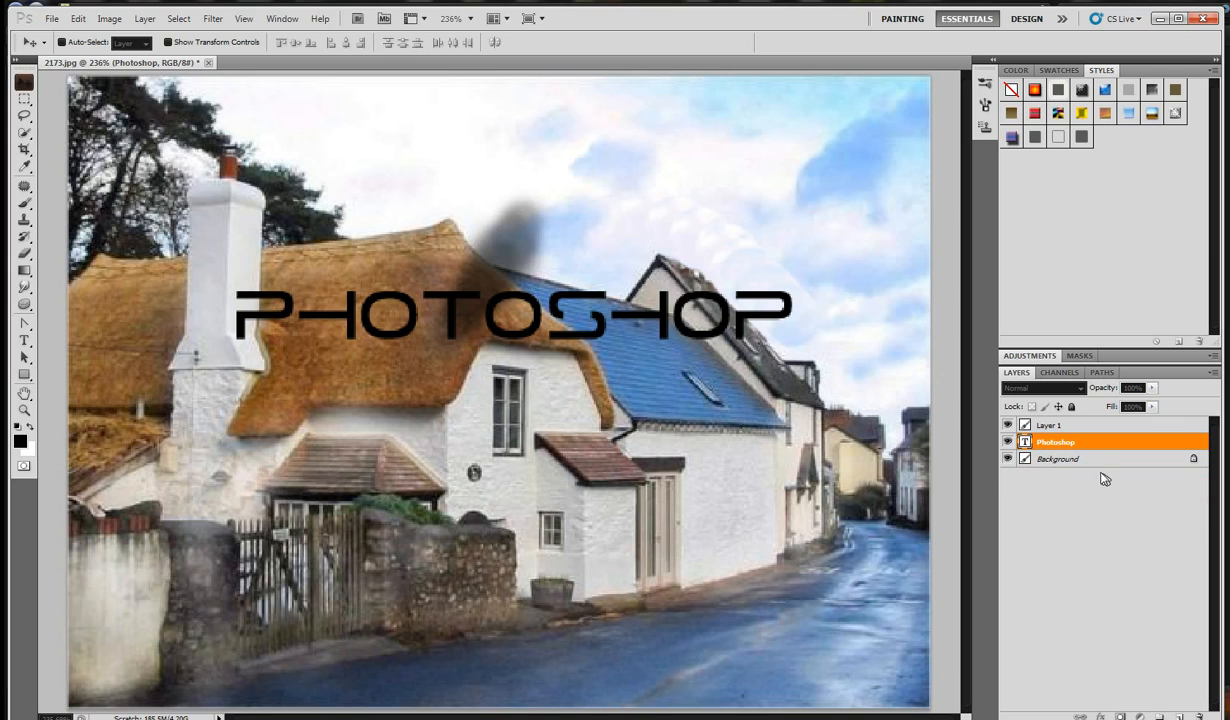
# Step: Duplicate the Background layer and delete the locked original
pyautogui.click(1030, 458)
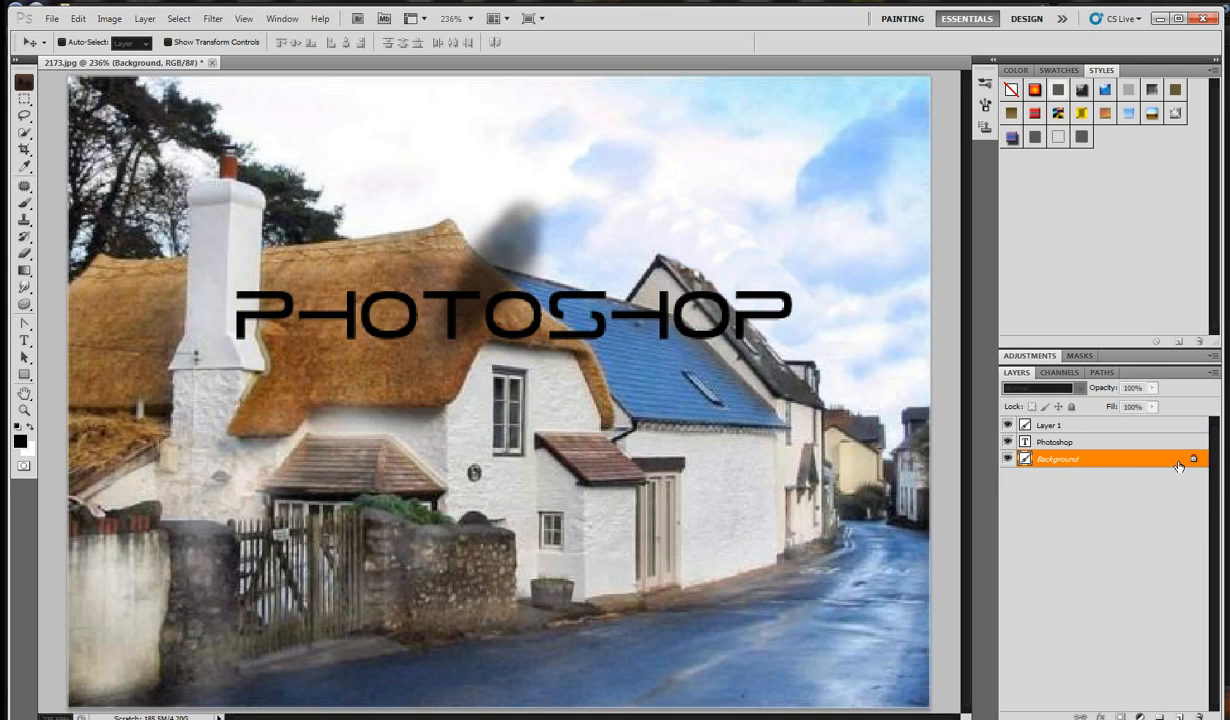
pyautogui.hotkey('ctrl', 'j')
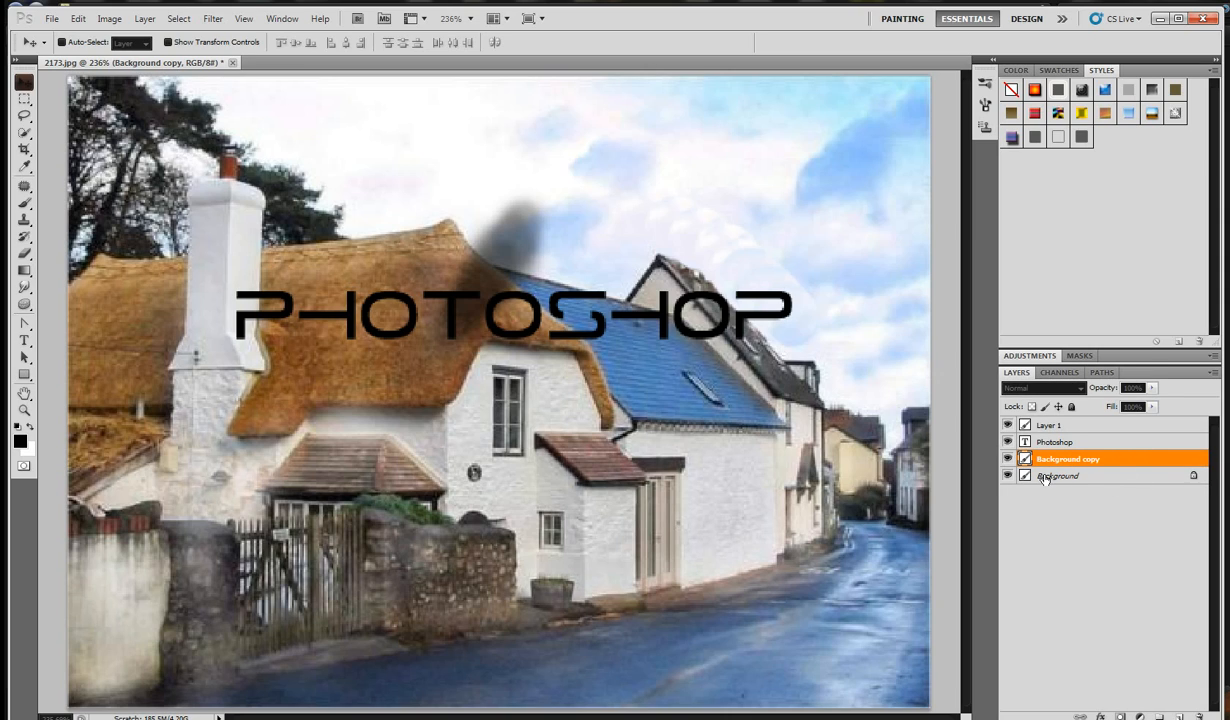
pyautogui.moveTo(1055, 475); pyautogui.dragTo(1198, 714)
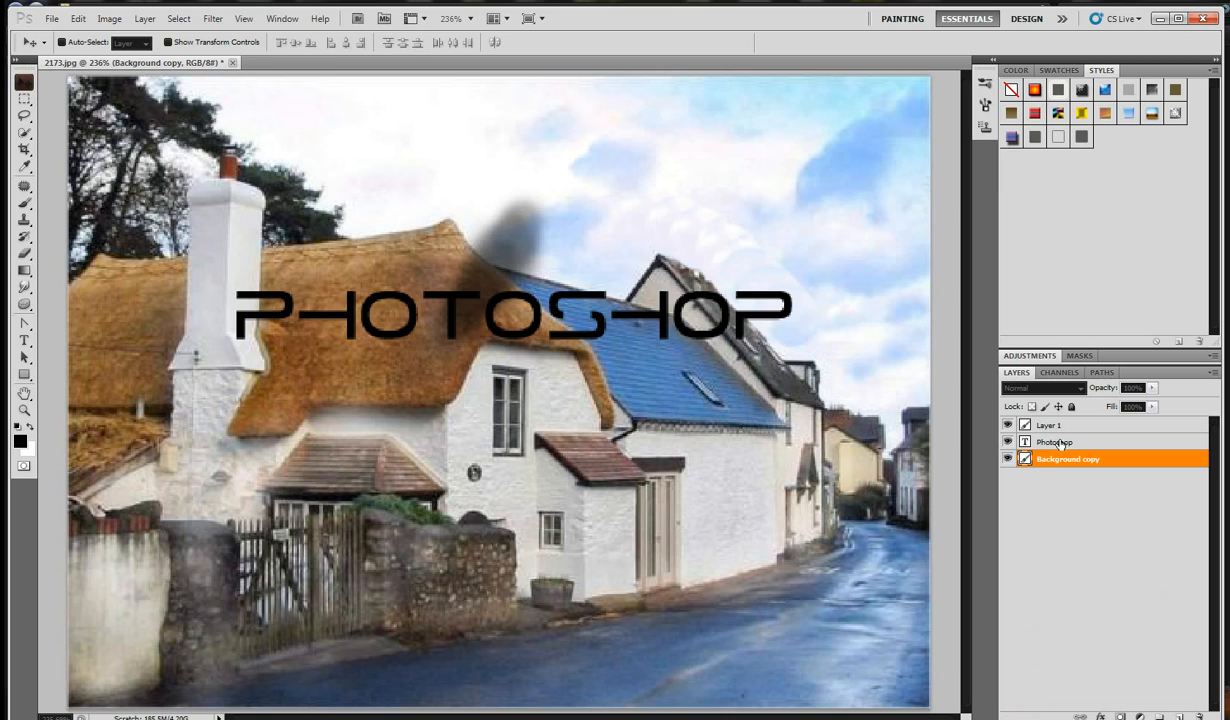
# Step: Move the Photoshop text layer beneath Background copy and back above it
pyautogui.moveTo(1059, 443); pyautogui.dragTo(1040, 476)
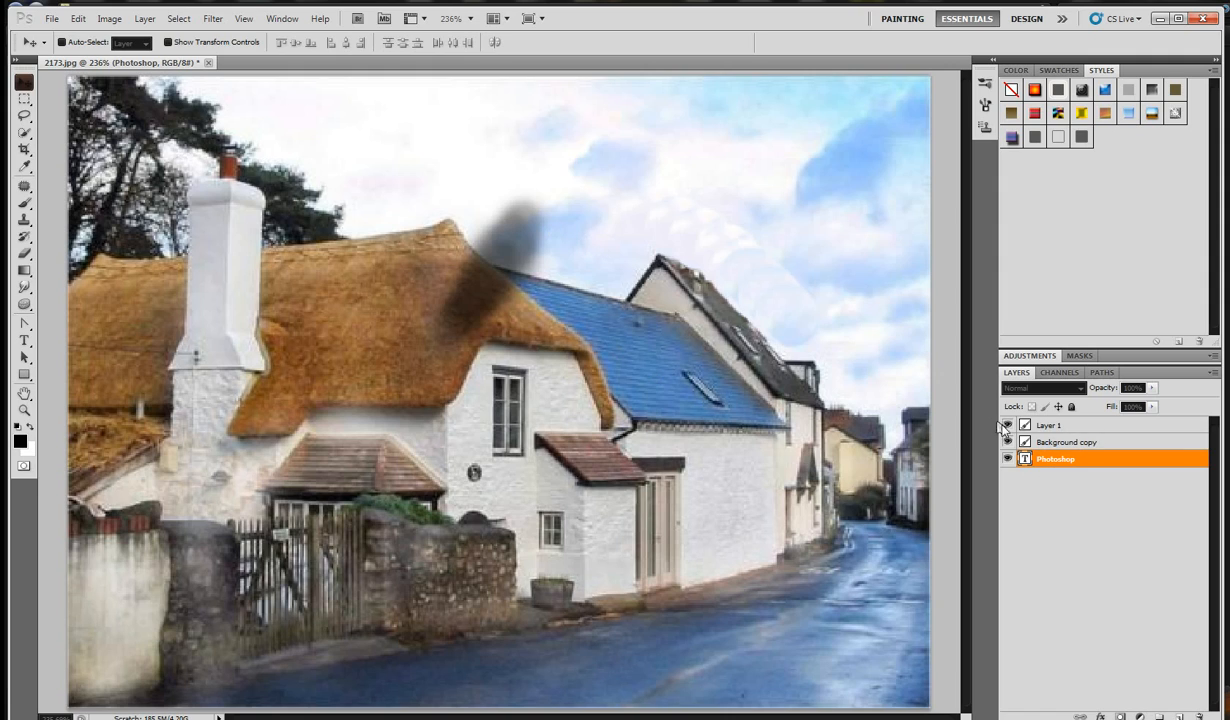
pyautogui.moveTo(1015, 458)
pyautogui.mouseDown()
pyautogui.moveTo(968, 432)
pyautogui.moveTo(1022, 440)
pyautogui.mouseUp()
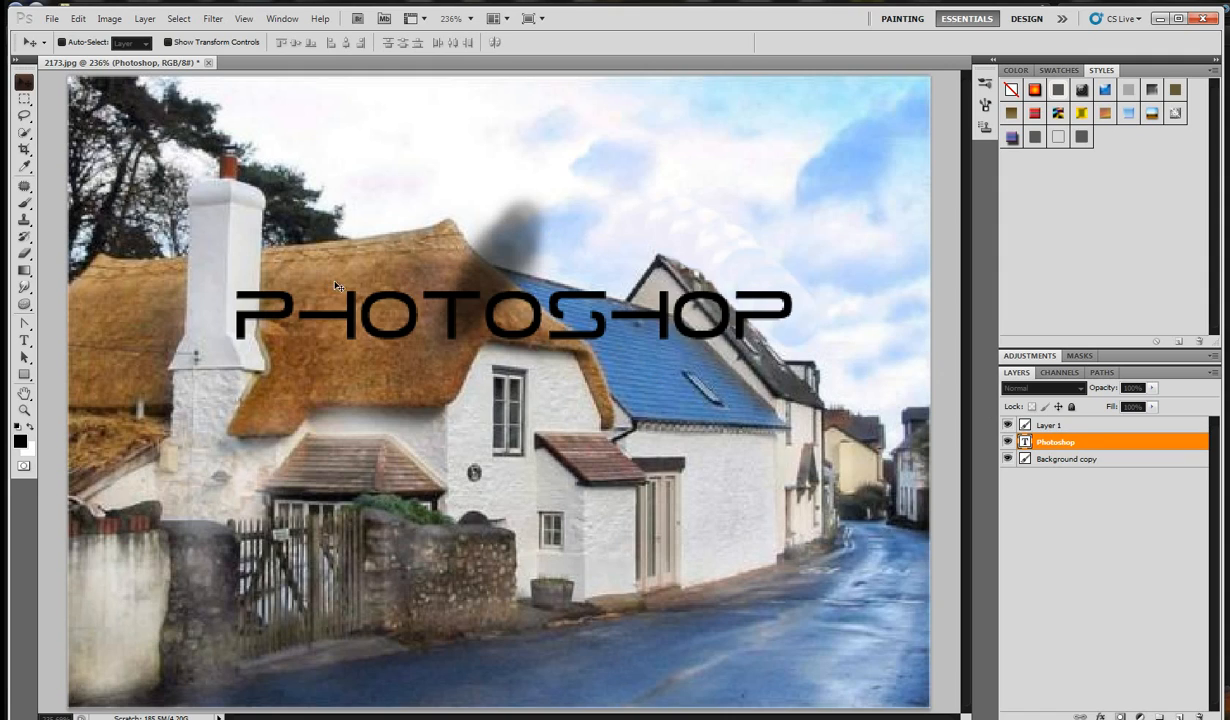